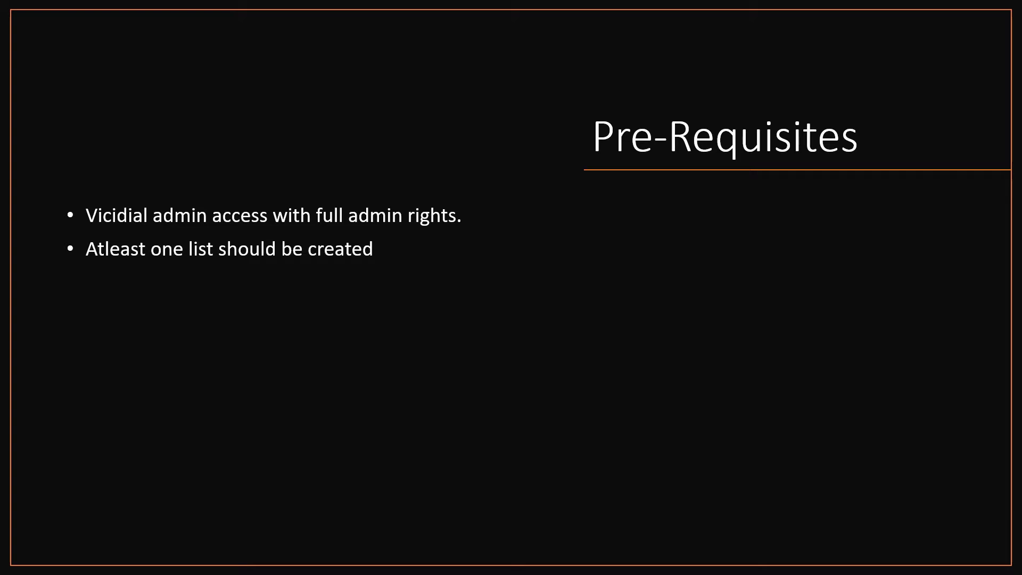
Step: Advance the presentation from Pre-Requisites to the STEPS slide
key(Right)
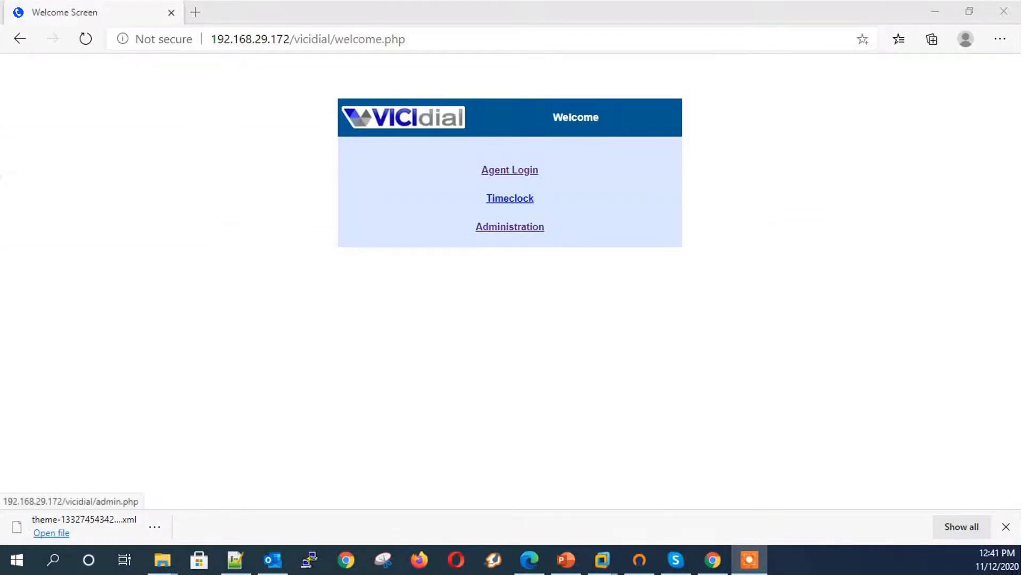
Step: Open System Settings from the VICIdial administration area
click(510, 226)
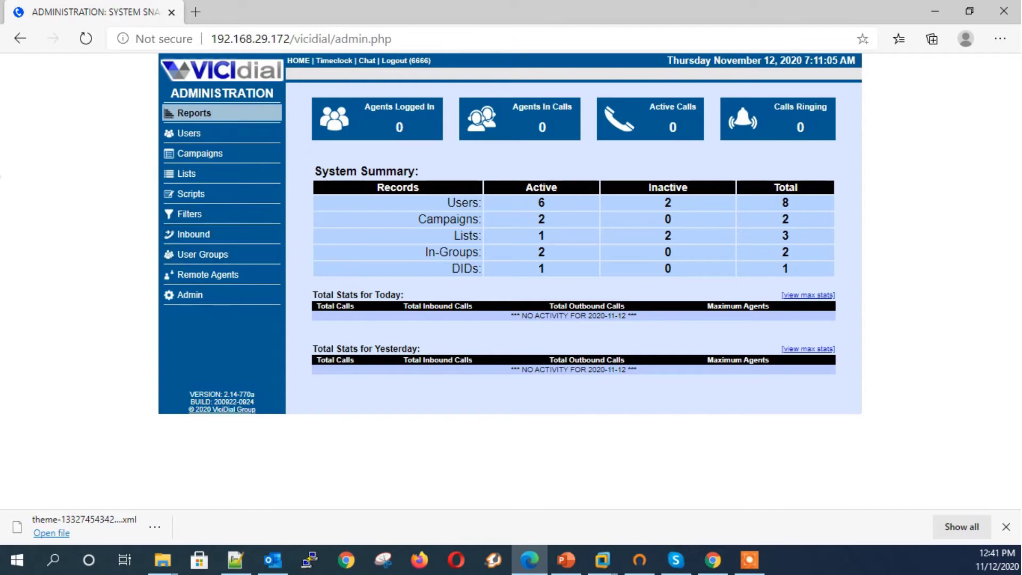
click(190, 294)
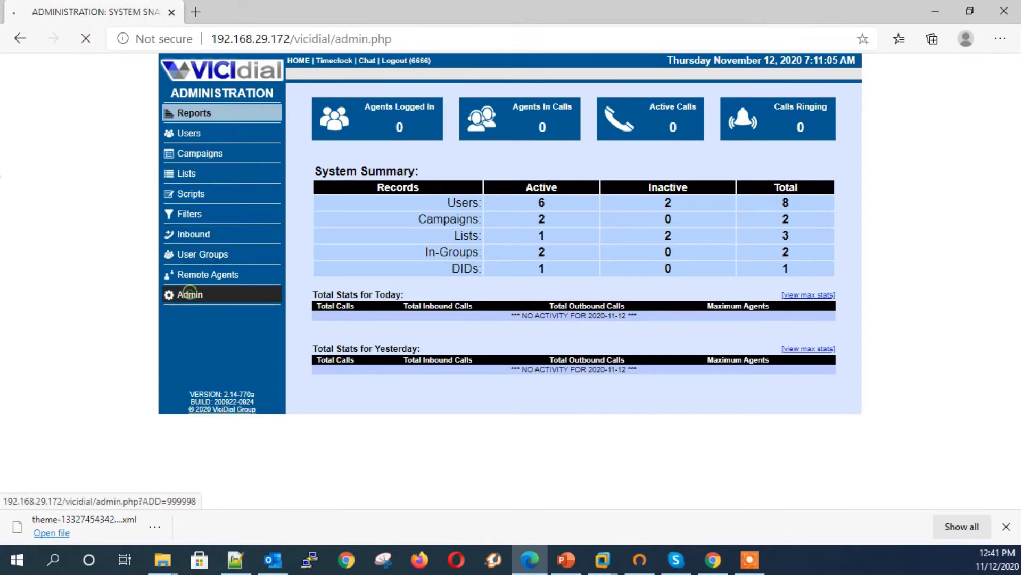
click(495, 177)
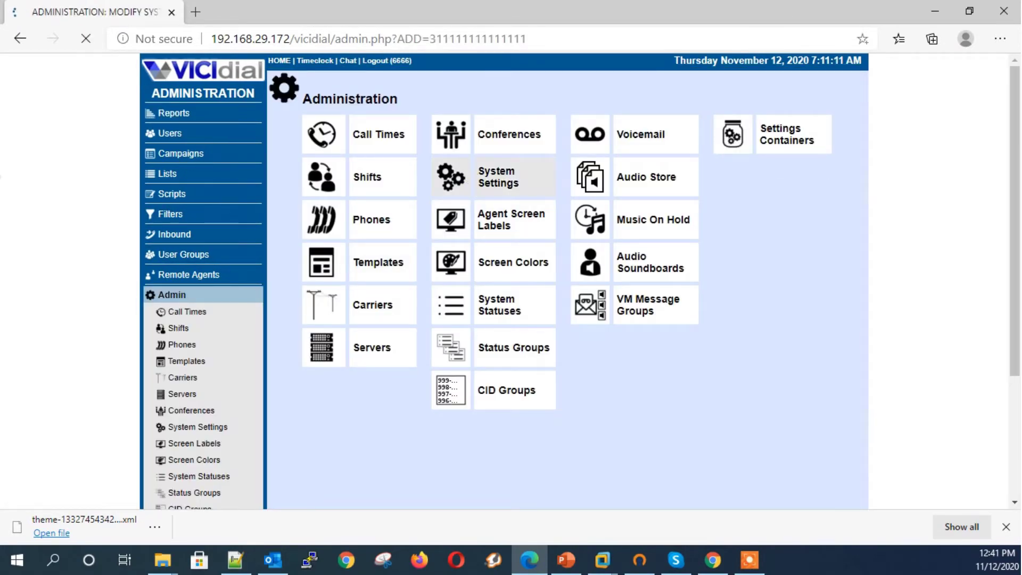
Step: Set Enable Custom List Fields to 1 and save the system settings
key(ctrl+f)
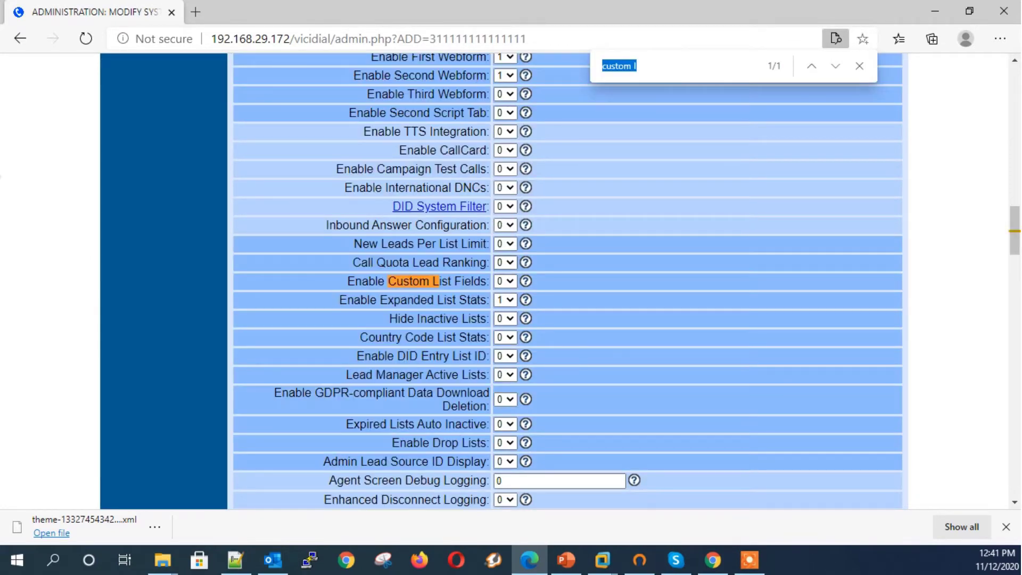
click(505, 282)
click(503, 322)
scroll(584, 303, down, 20)
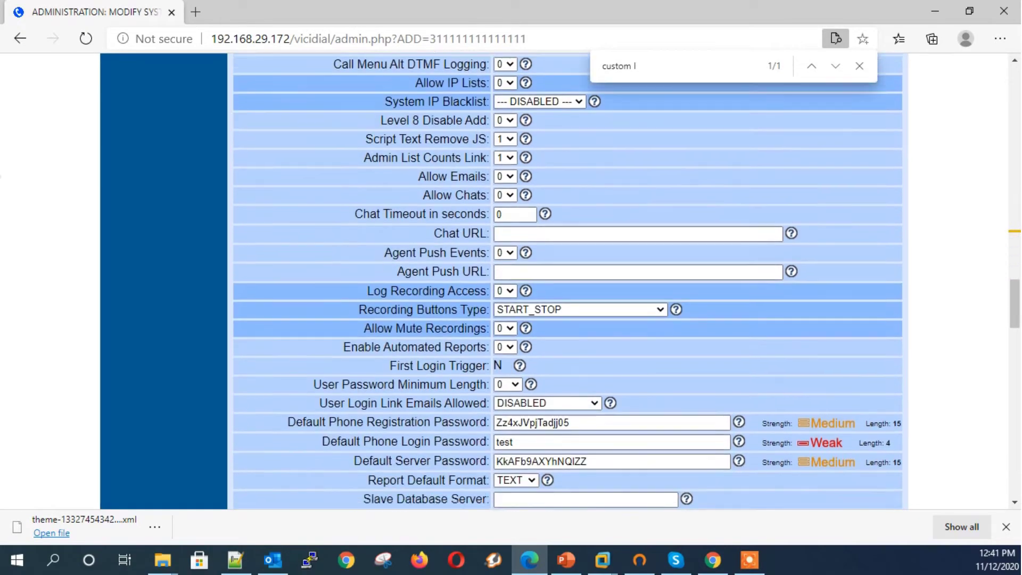
scroll(567, 320, down, 15)
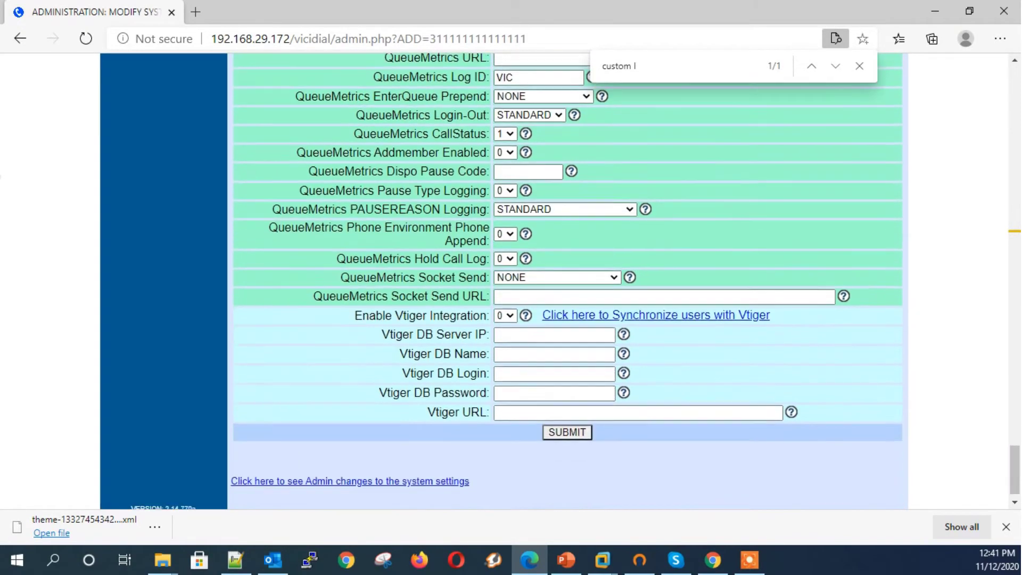
click(567, 412)
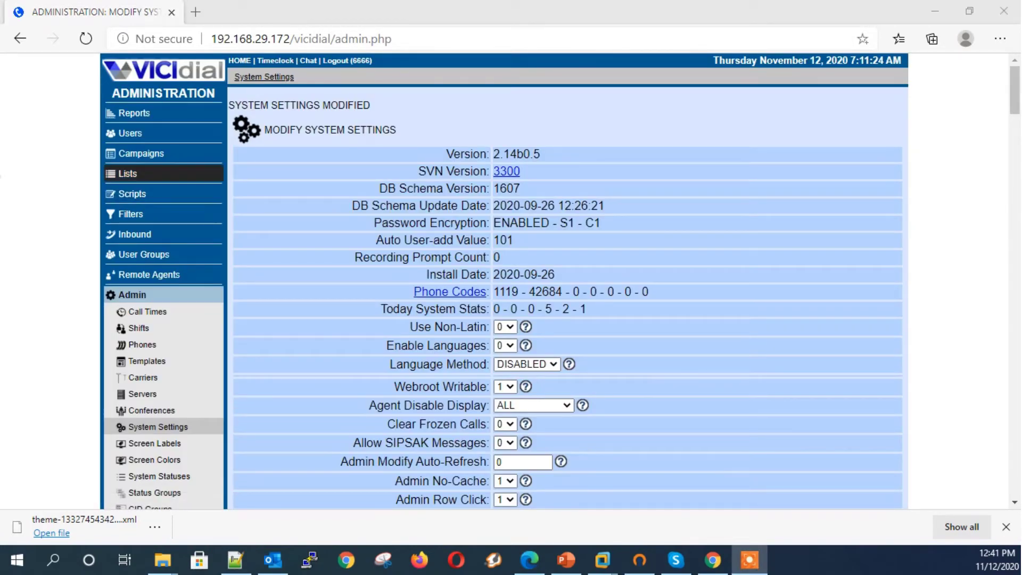
click(128, 174)
Step: Start a new list with ID 1001, named and described 'customfiled'
click(190, 207)
click(502, 129)
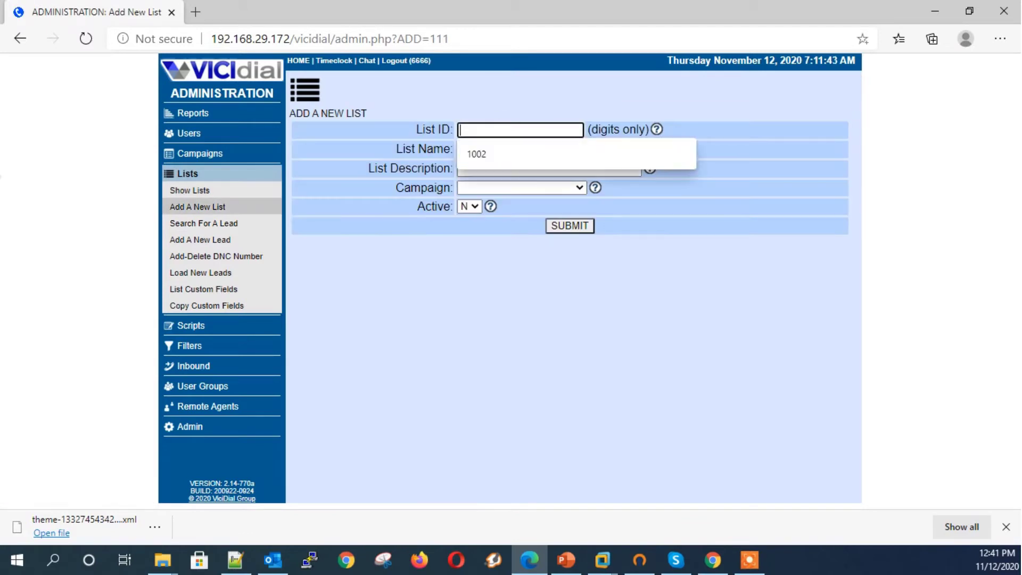
text(1001)
key(Tab)
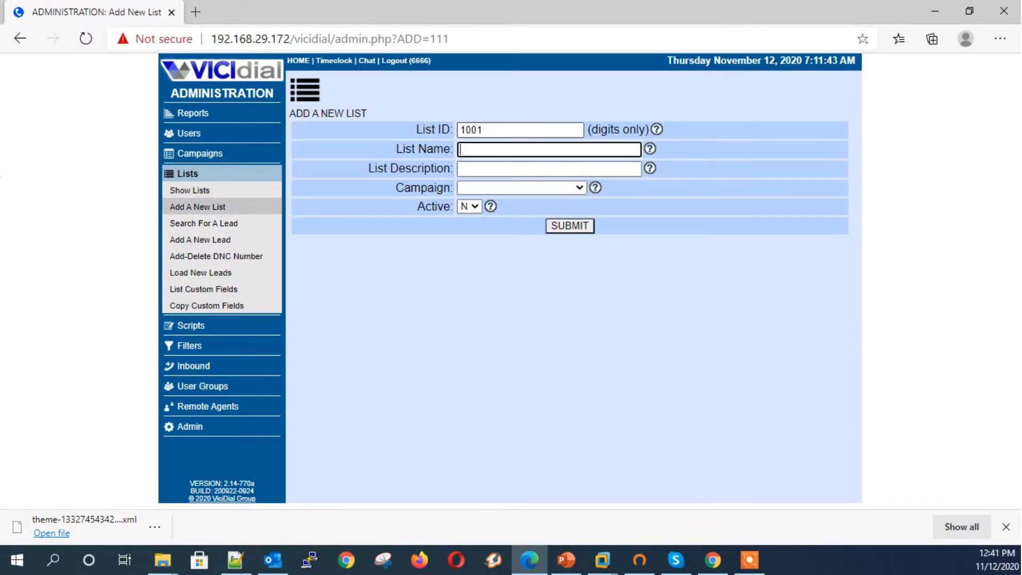
text(customfiled)
key(Tab)
text(customfil)
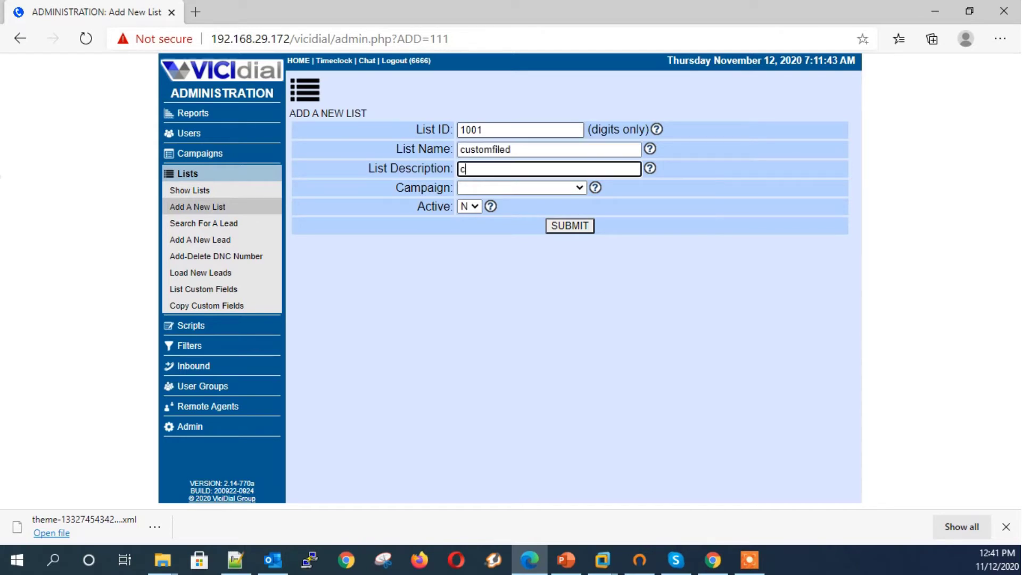
text(ed)
Step: Assign list 1001 to the Health campaign, leave it inactive, create it, and open its field editor
click(521, 187)
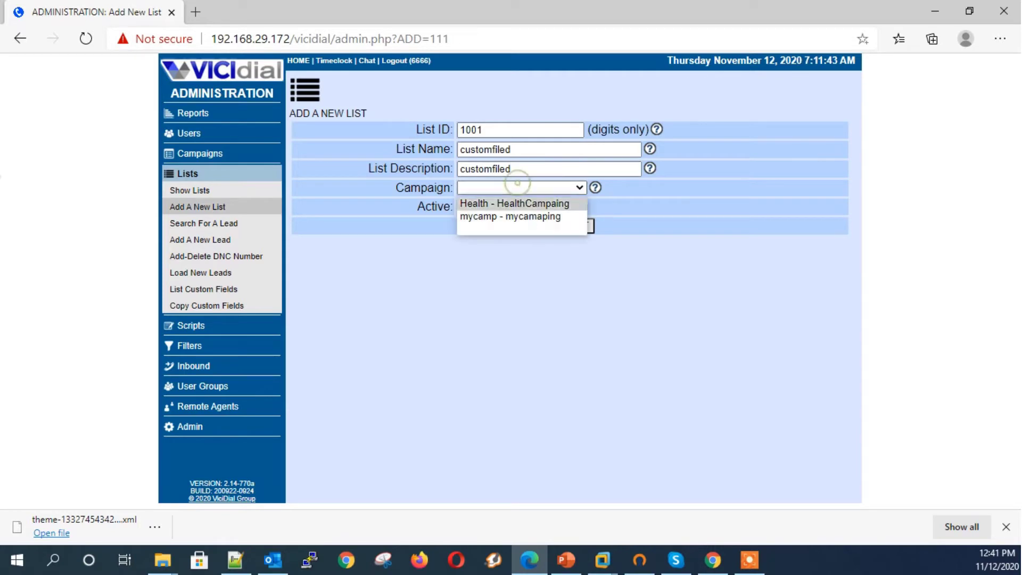
click(514, 203)
click(468, 206)
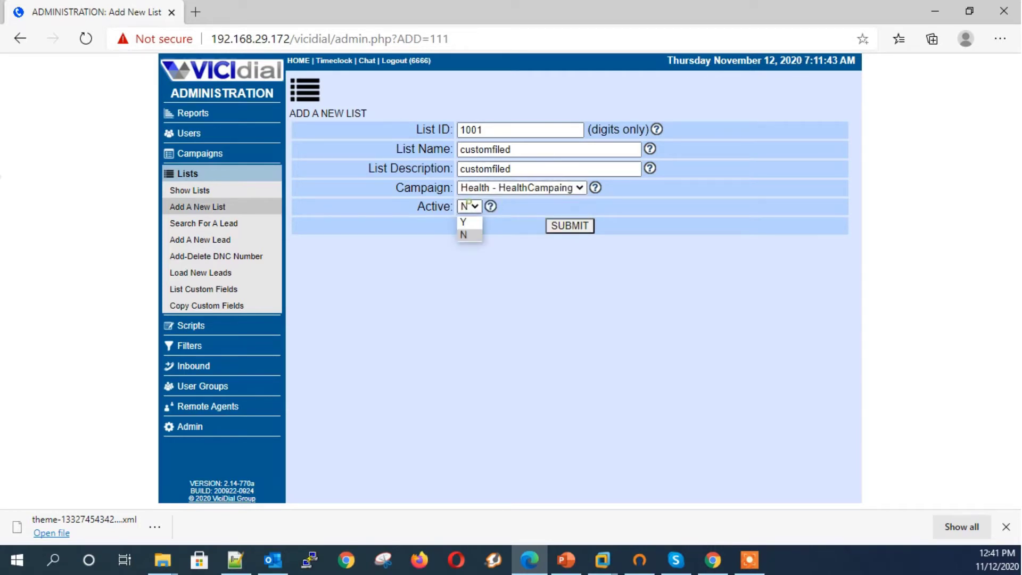
click(467, 219)
click(469, 207)
click(467, 228)
key(Tab)
key(Return)
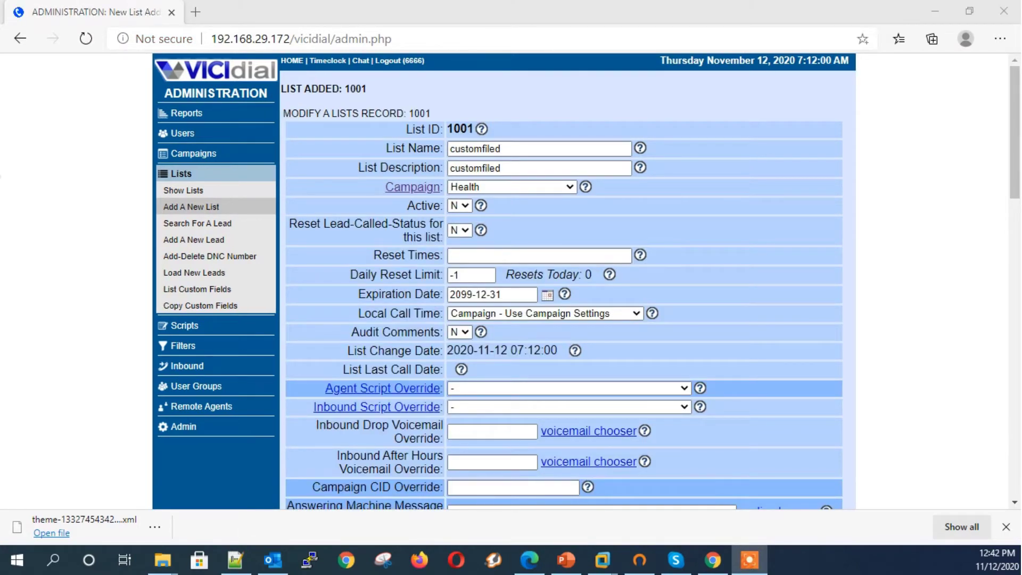
click(197, 289)
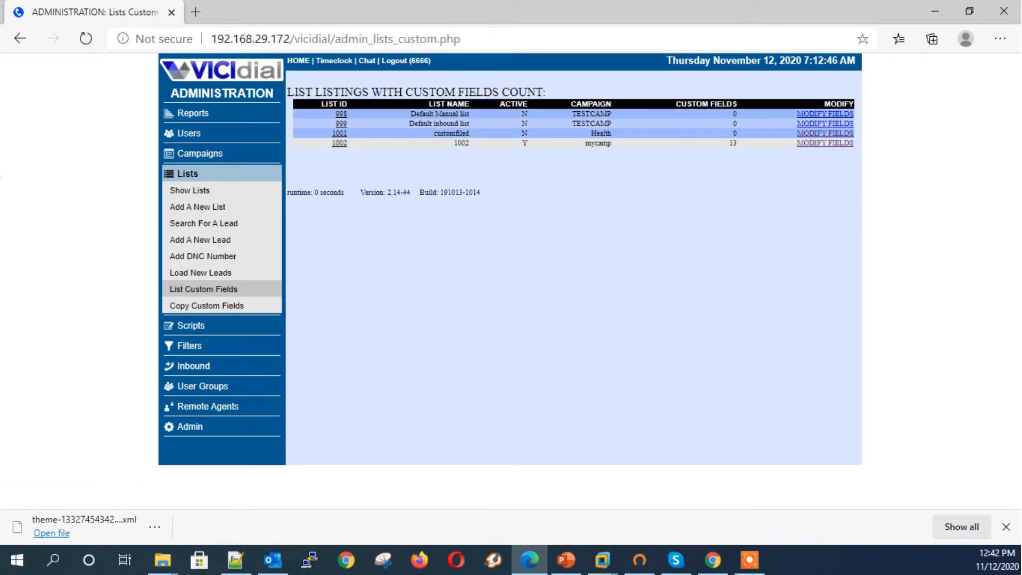
click(825, 134)
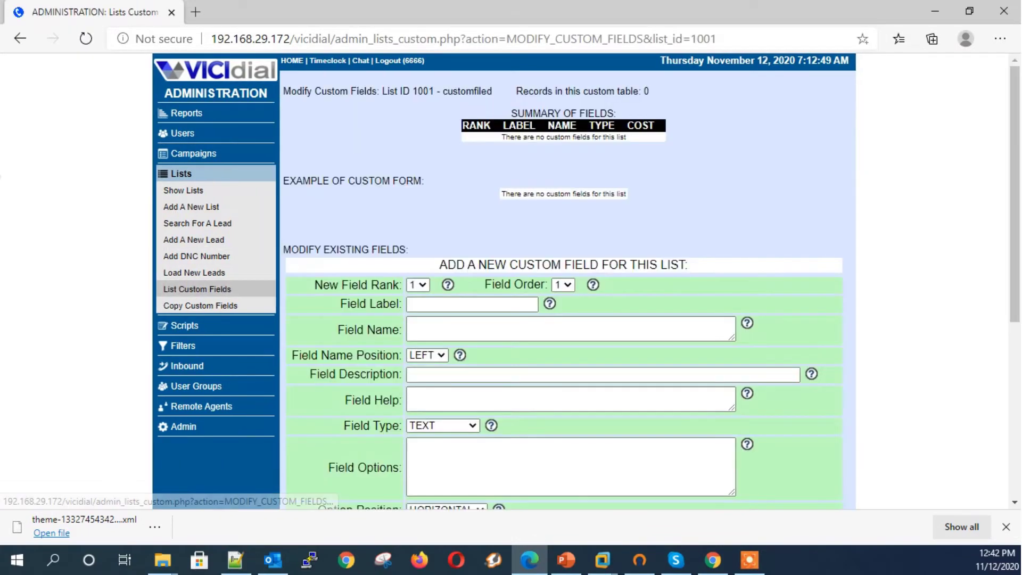
Step: Enter spousename as label, name and description, with help text 'wife name'
scroll(825, 133, down, 1)
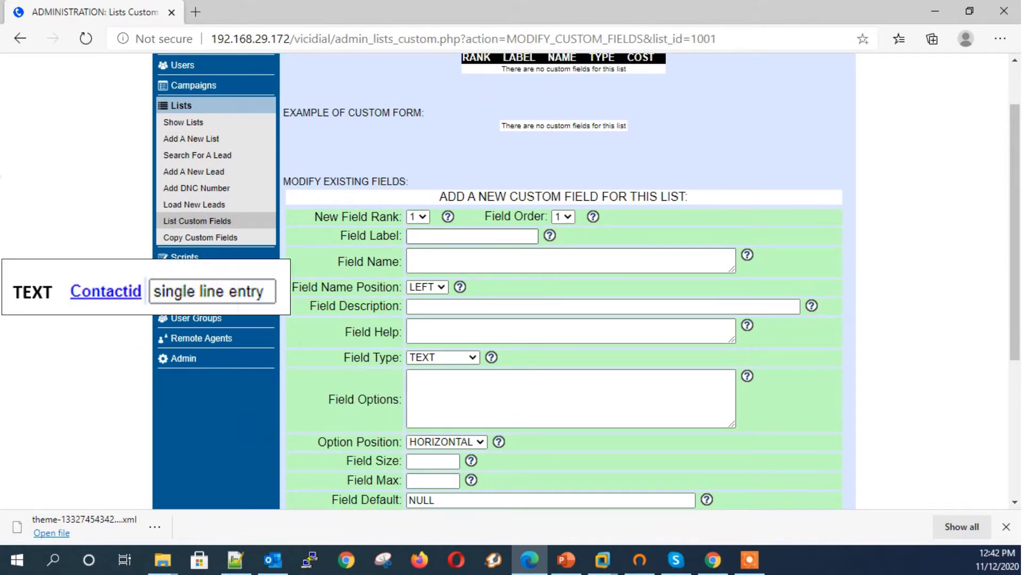
click(434, 236)
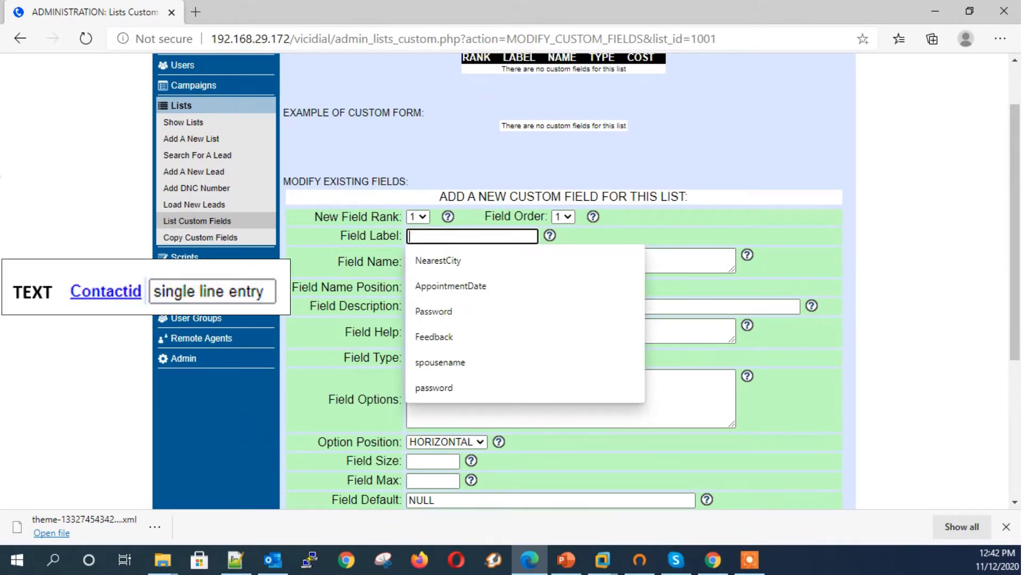
key(Down)
key(Down)
key(Down)
key(Down)
key(Down)
key(Return)
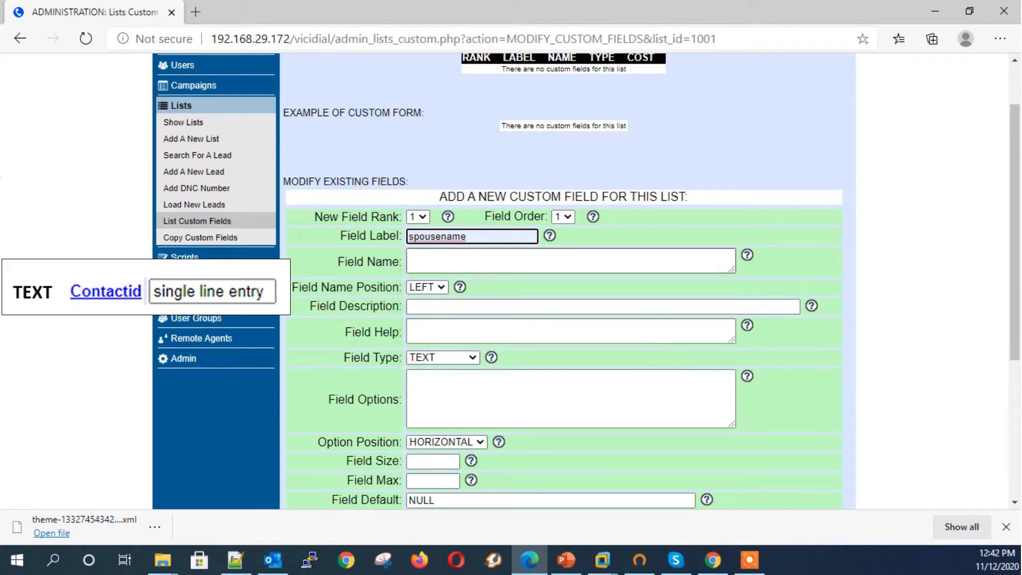
key(ctrl+a)
key(ctrl+c)
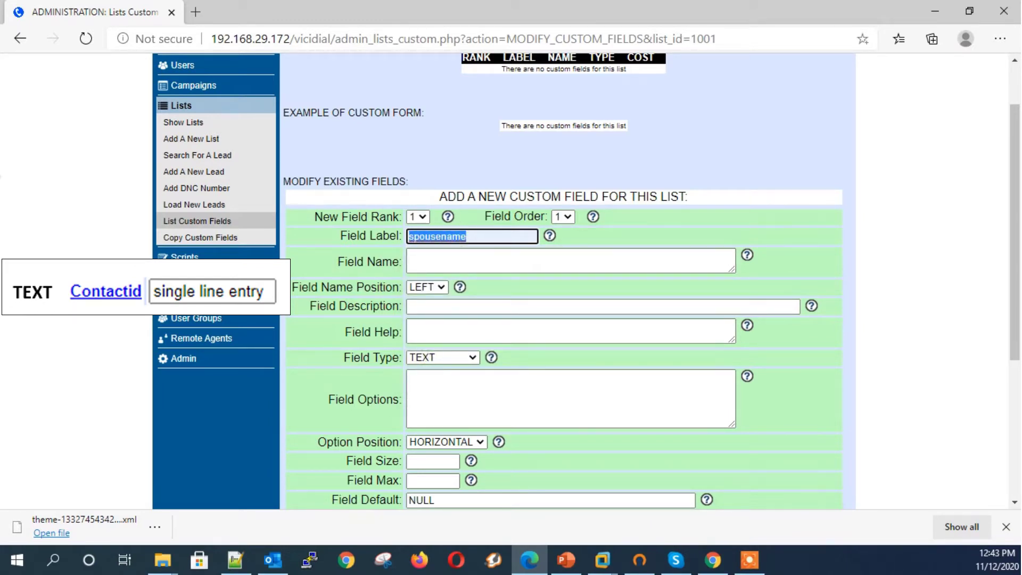
key(Tab)
key(ctrl+v)
click(471, 307)
click(436, 358)
click(461, 330)
text(wife name)
key(Tab)
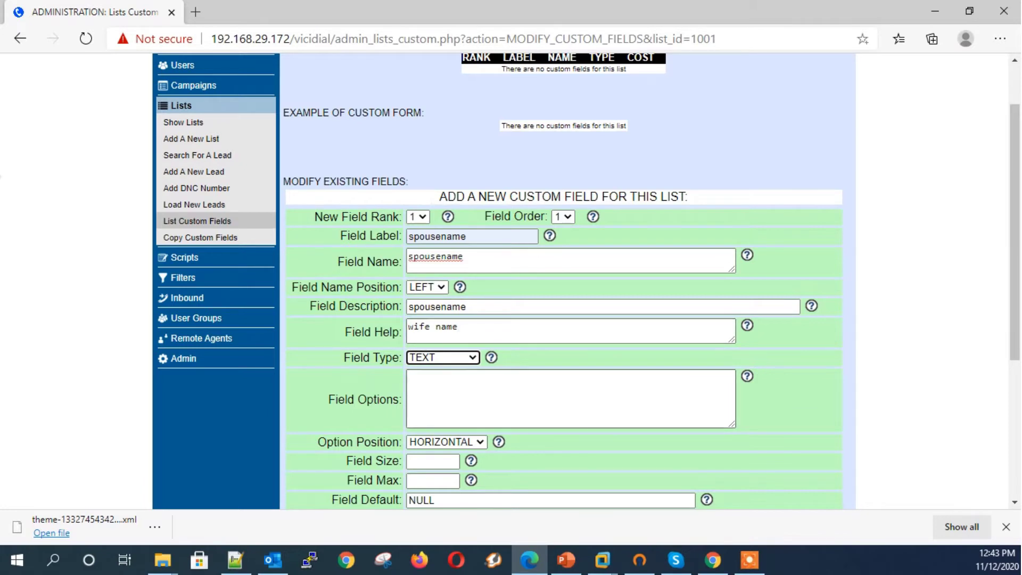
Step: Set the spousename field size to 10 and max to 15, and submit it
scroll(565, 282, down, 1)
click(432, 393)
text(19)
key(BackSpace)
text(0)
click(432, 412)
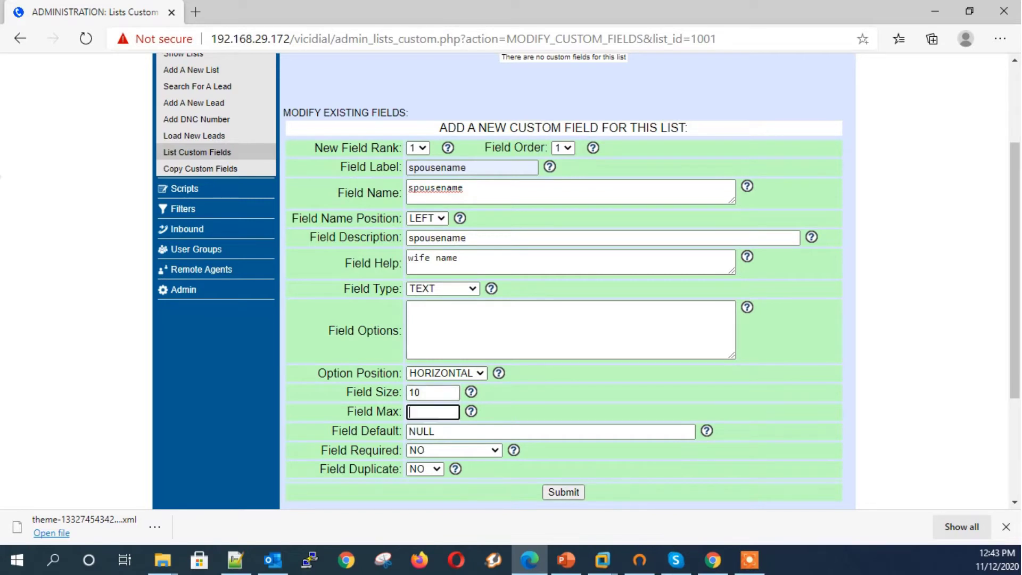
text(15)
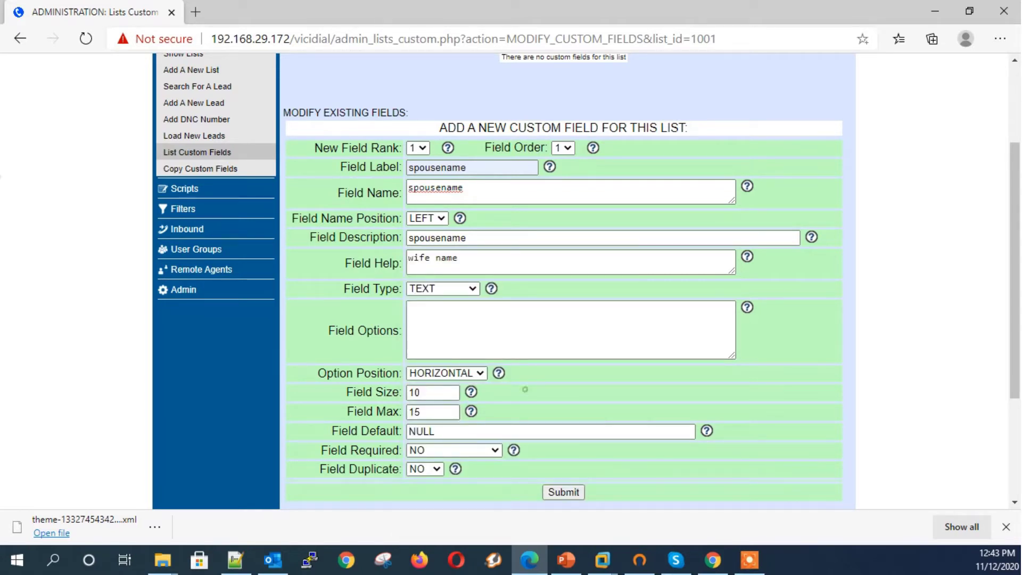
key(Return)
Step: Try the spousename sample input box and return to the field's settings
click(583, 227)
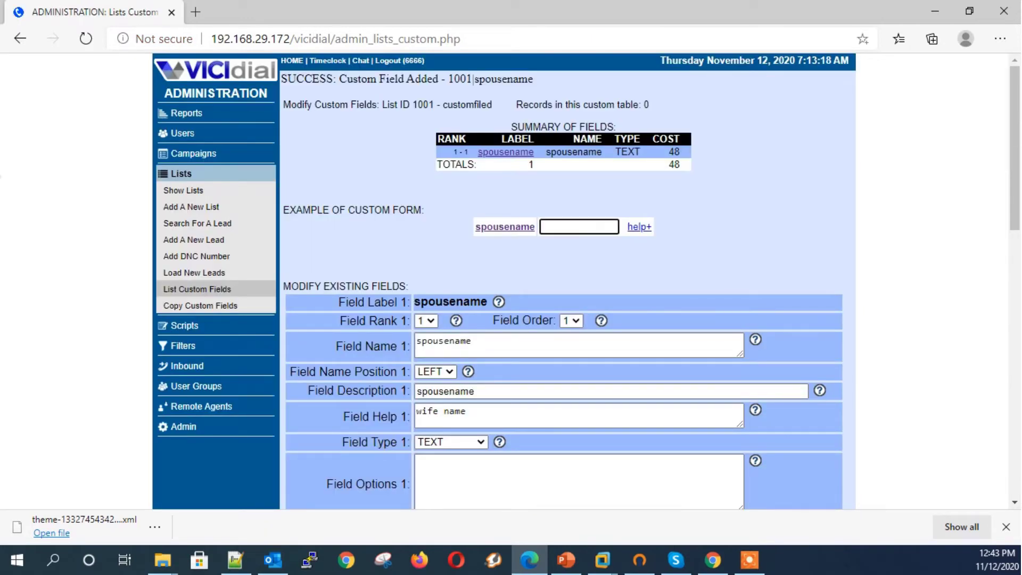
key(alt+Tab)
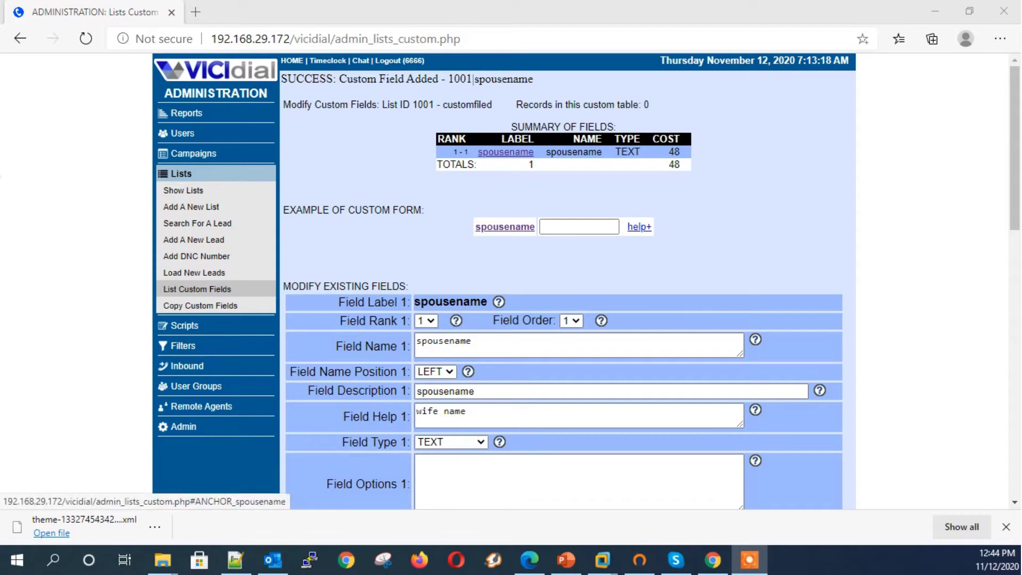
click(505, 227)
scroll(564, 282, down, 2)
Step: Enter Feedback as the field label, and feedback as its name and description
click(433, 352)
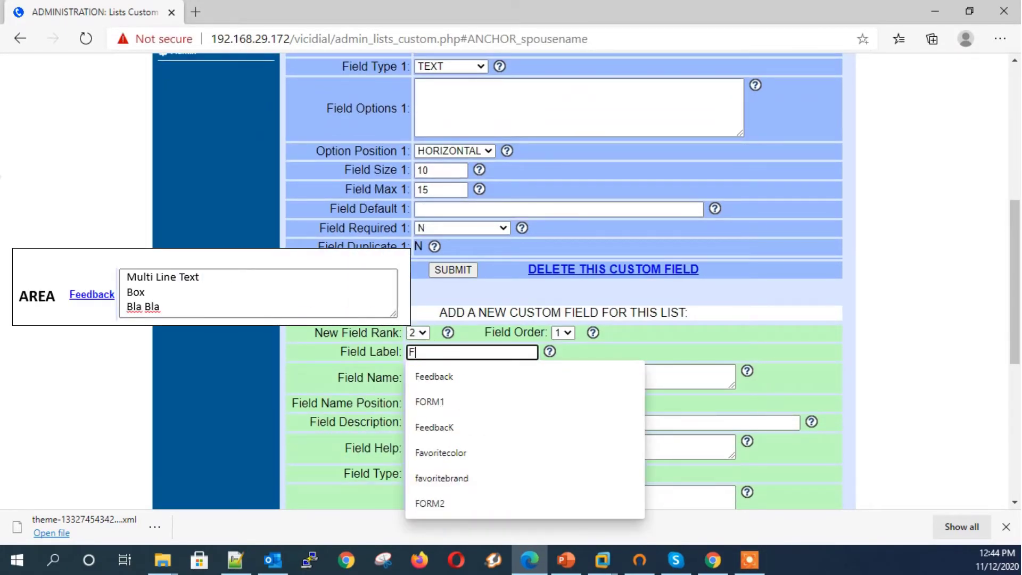
text(Feed)
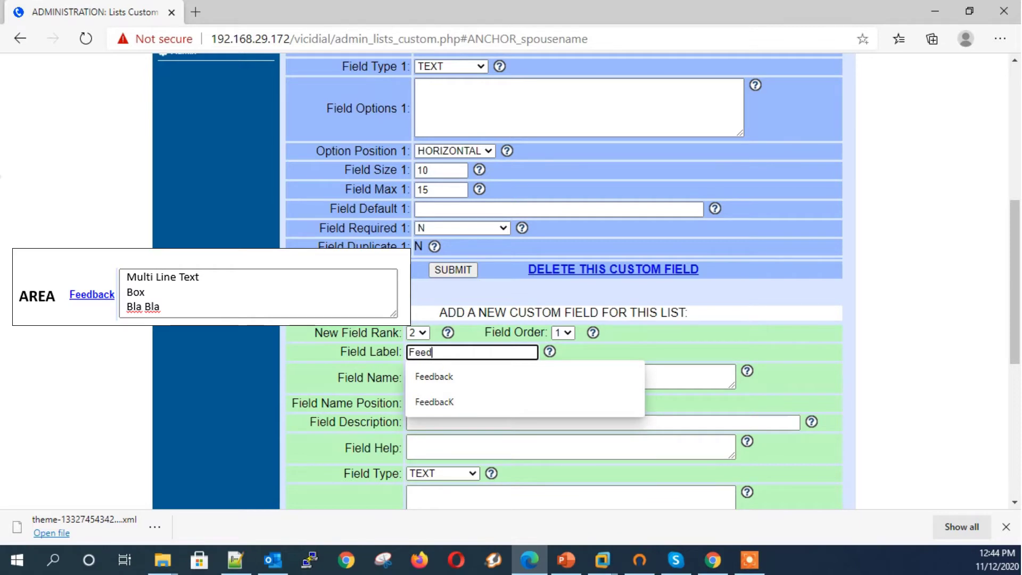
text(back)
key(Tab)
text(fe)
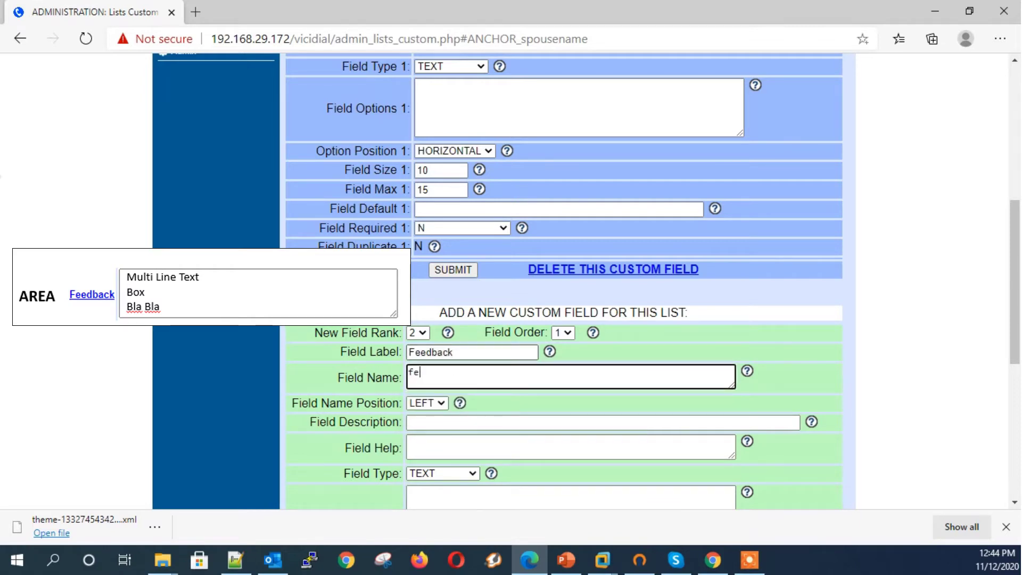
text(edback)
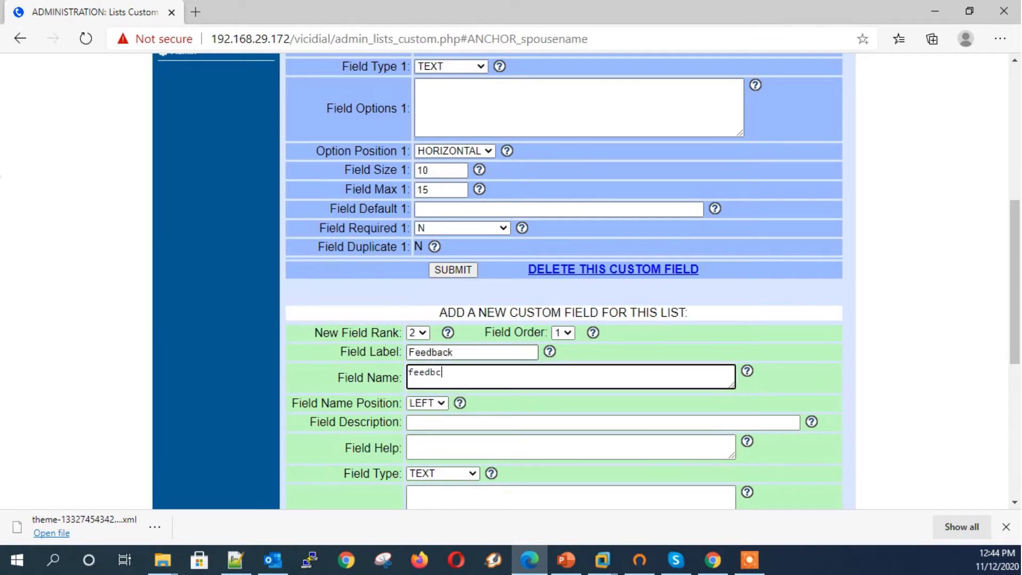
key(Tab)
key(Tab)
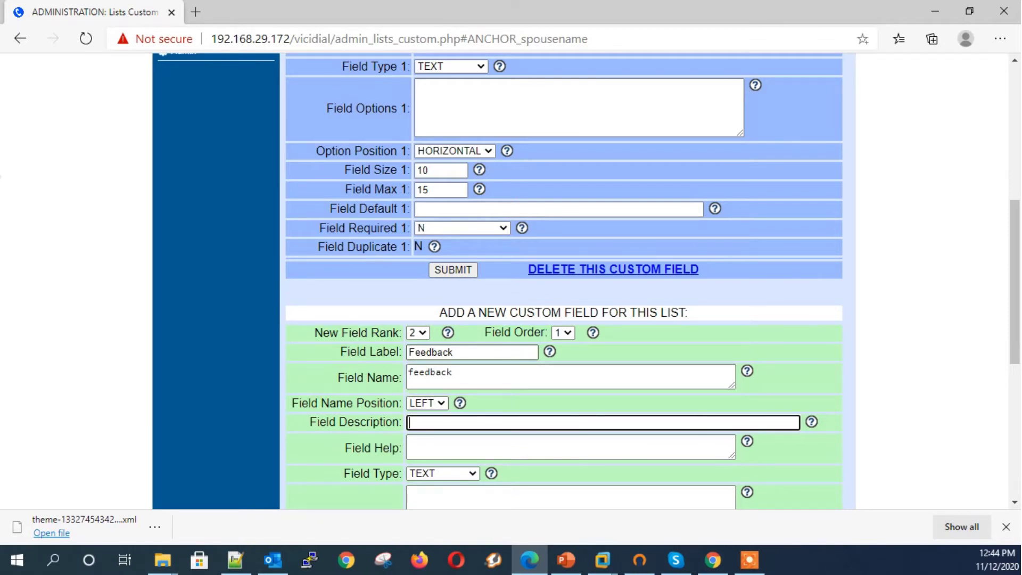
text(feedback)
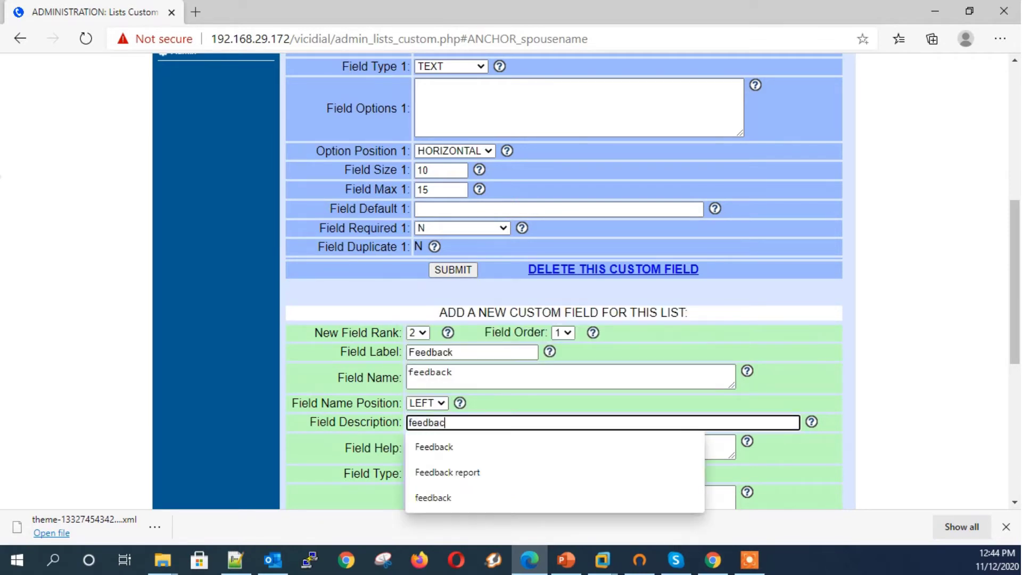
key(Tab)
key(Tab)
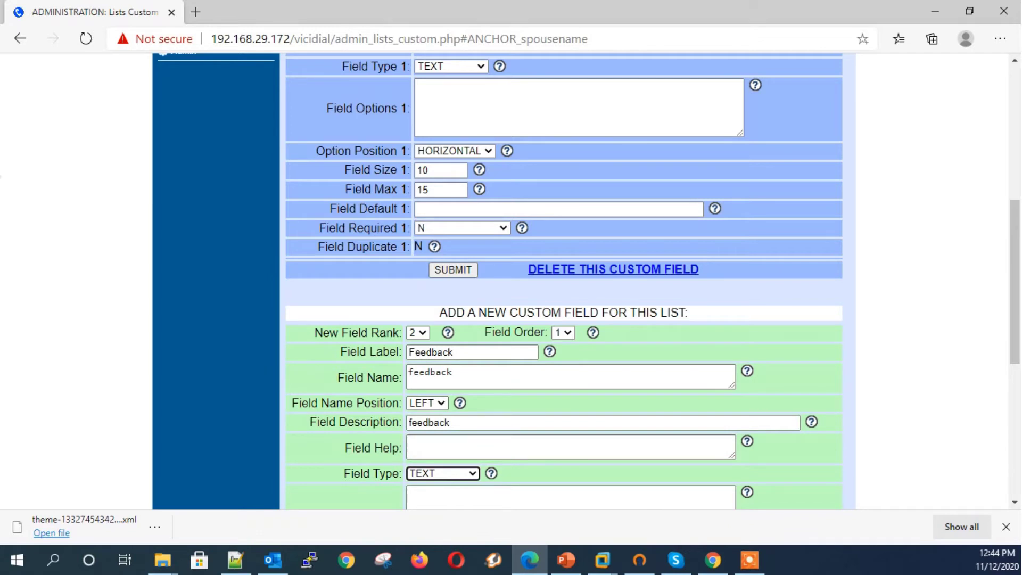
Step: Make Feedback an AREA field with size 50 and max 4, and save it
key(Down)
scroll(565, 288, down, 4)
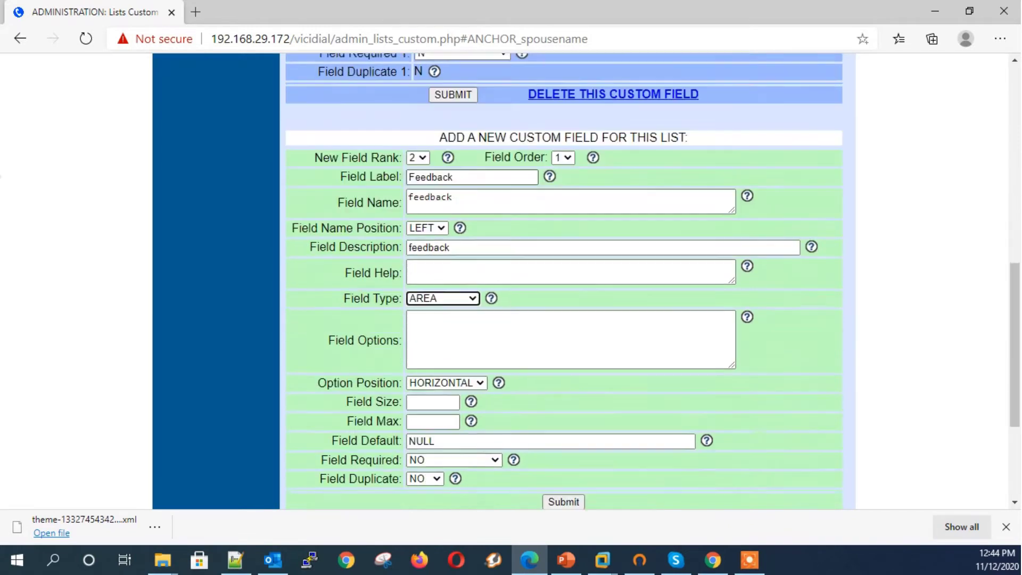
click(432, 372)
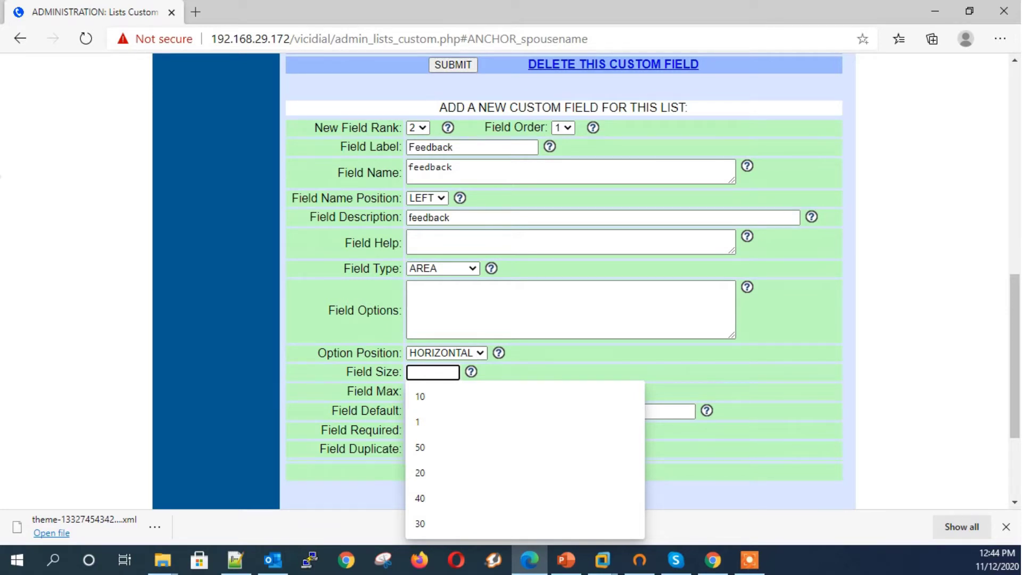
text(50)
key(Tab)
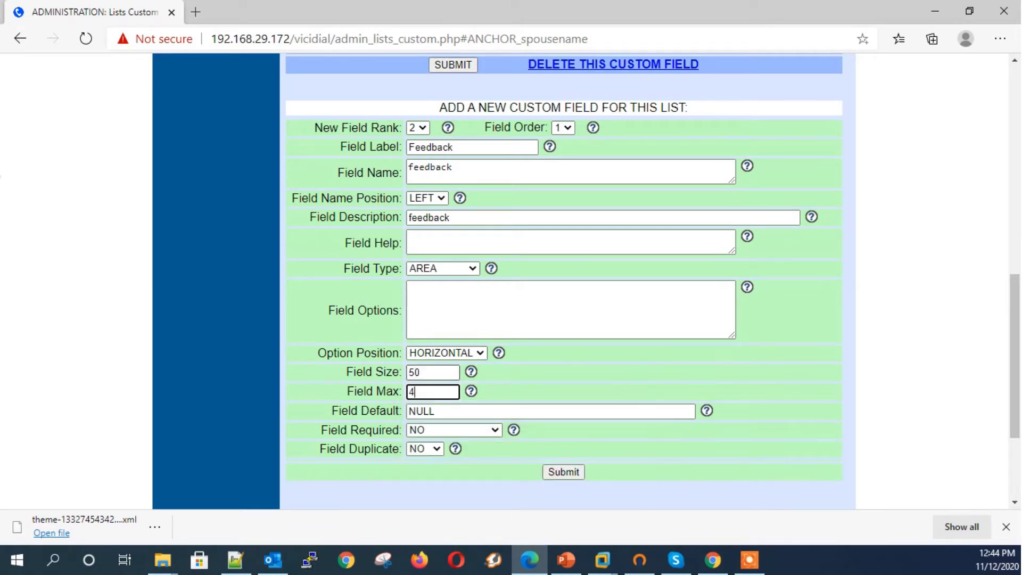
text(4)
key(Return)
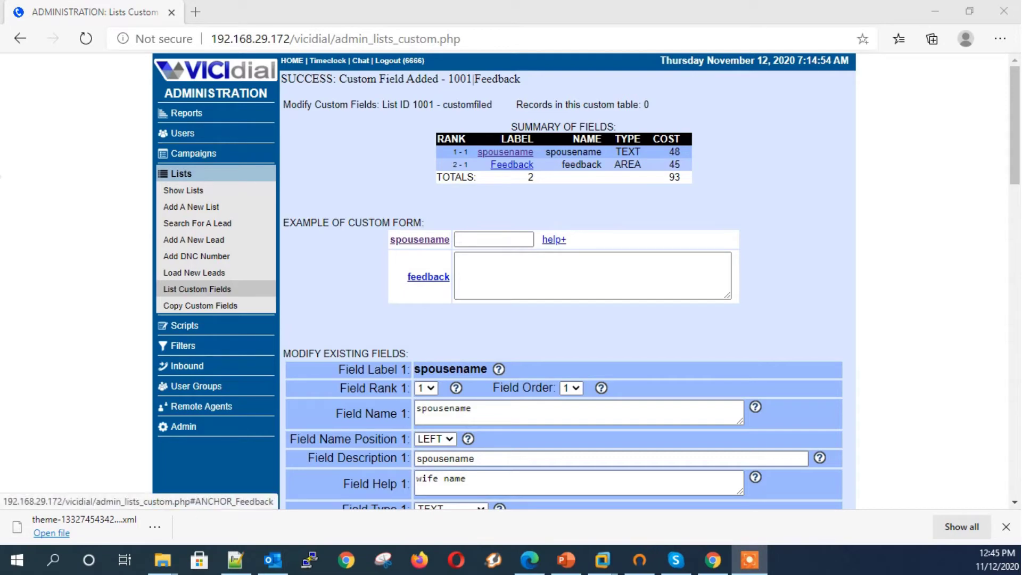
Step: Fill the new field's label, name and description with Favoritecolor
click(511, 164)
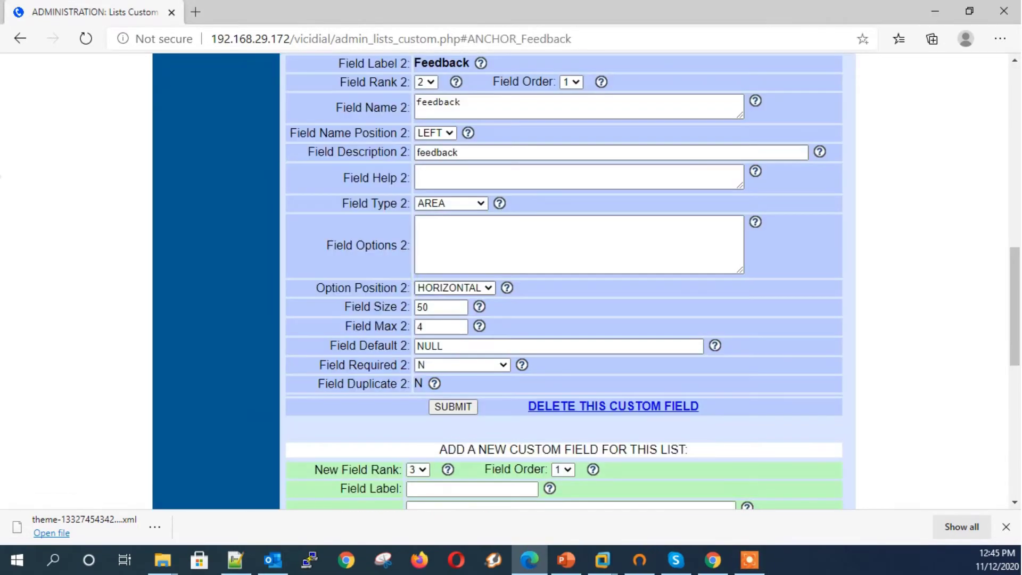
scroll(565, 267, down, 3)
click(434, 284)
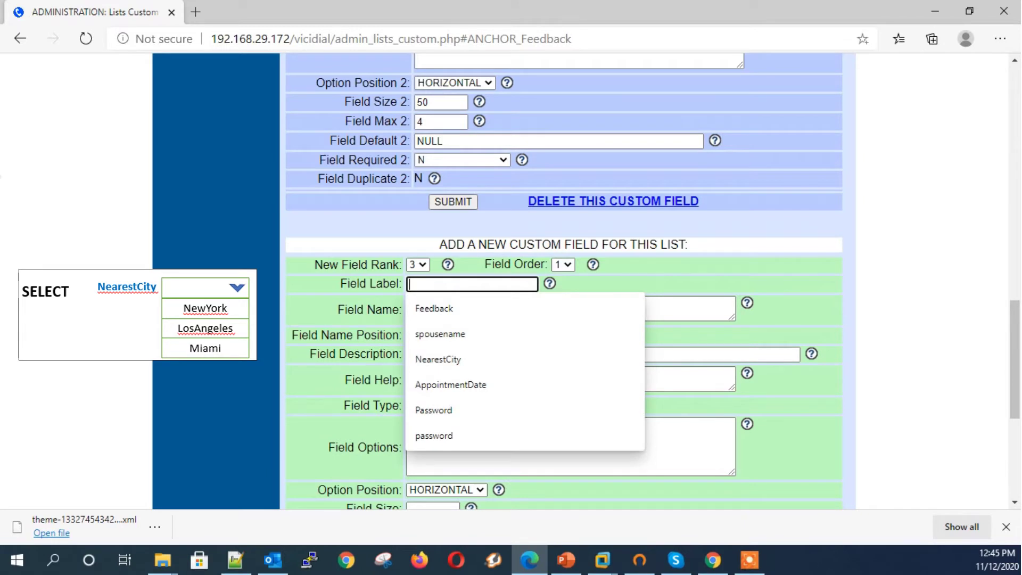
text(fa)
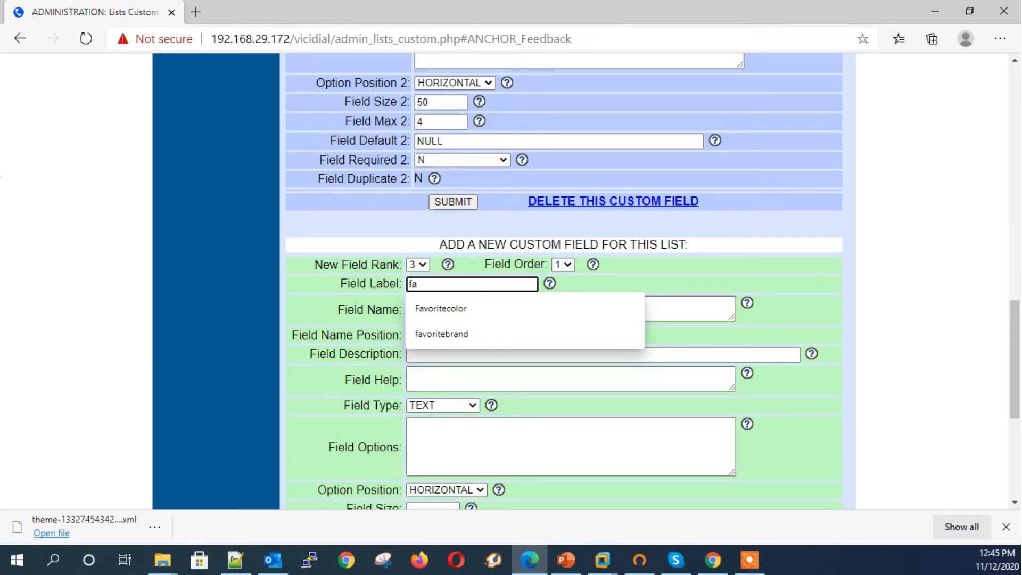
click(441, 308)
double_click(435, 284)
key(ctrl+c)
click(434, 298)
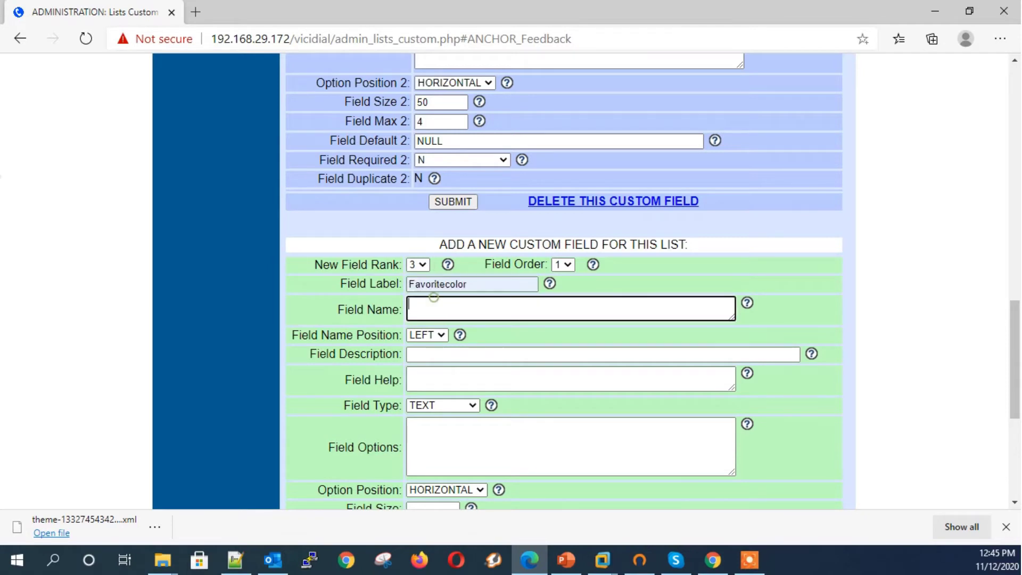
key(ctrl+v)
click(423, 355)
key(ctrl+v)
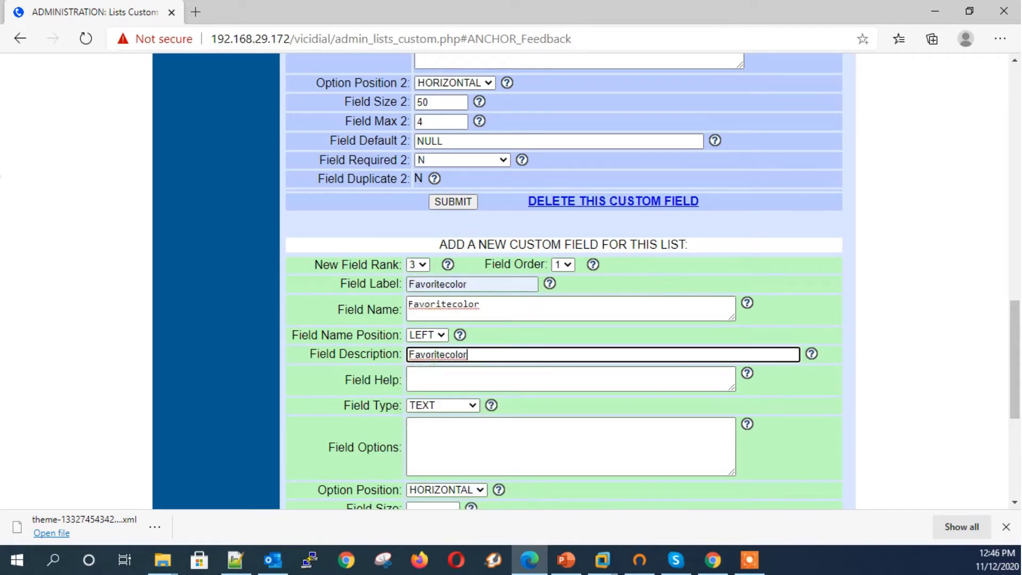
Step: Make Favoritecolor a SELECT field with options red, blue and green
click(443, 406)
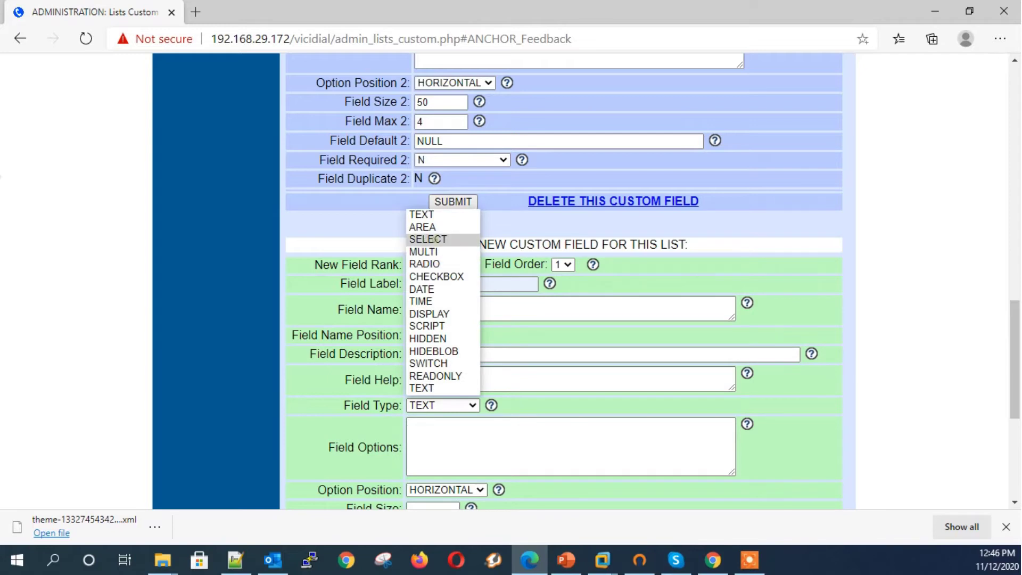
click(427, 239)
click(441, 429)
text(rw)
key(BackSpace)
text(ed,r)
key(ctrl+z)
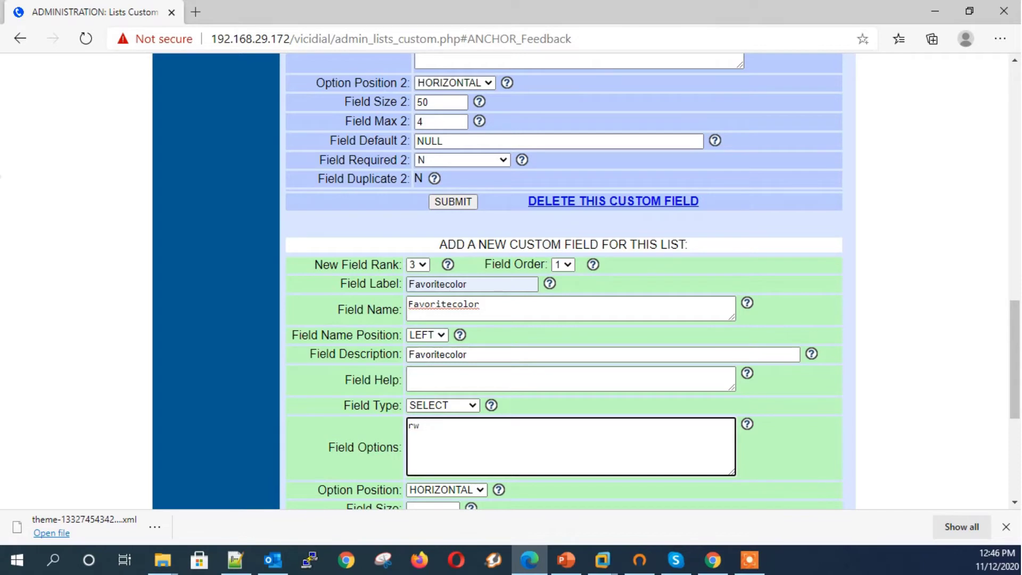
text(ed, red)
key(Return)
text(blue, blue)
key(Return)
text(green, gr)
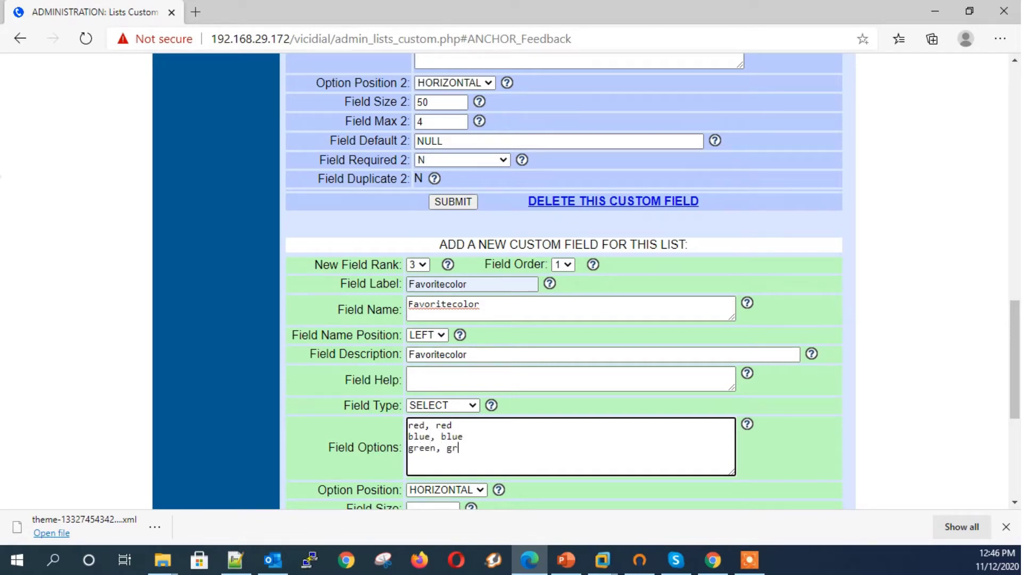
text(een)
Step: Set vertical layout, size 1 and max 1, save, and check the sample colour drop-down
key(Tab)
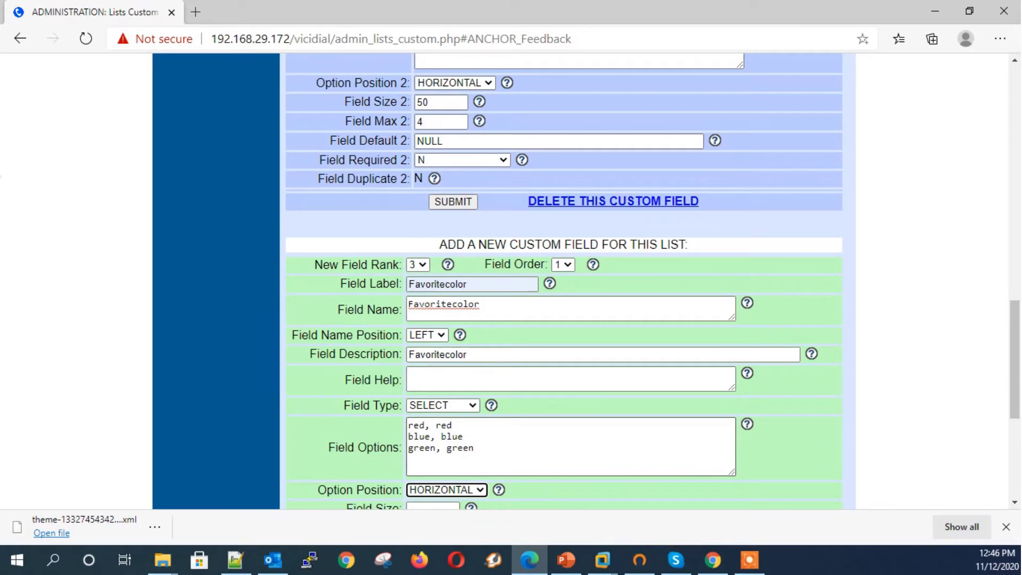
key(Down)
key(Tab)
text(1)
key(Tab)
text(1)
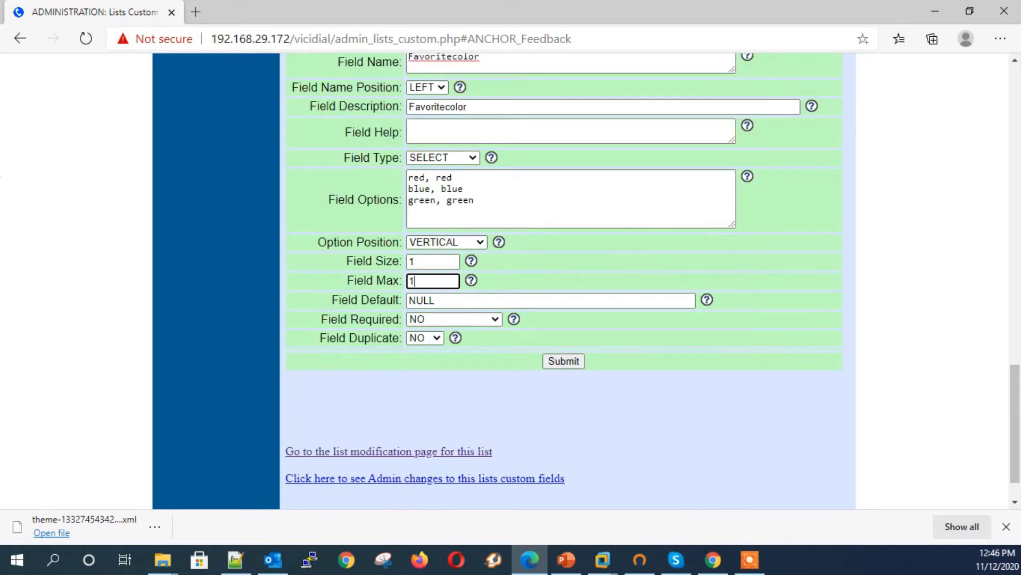
key(Tab)
key(Return)
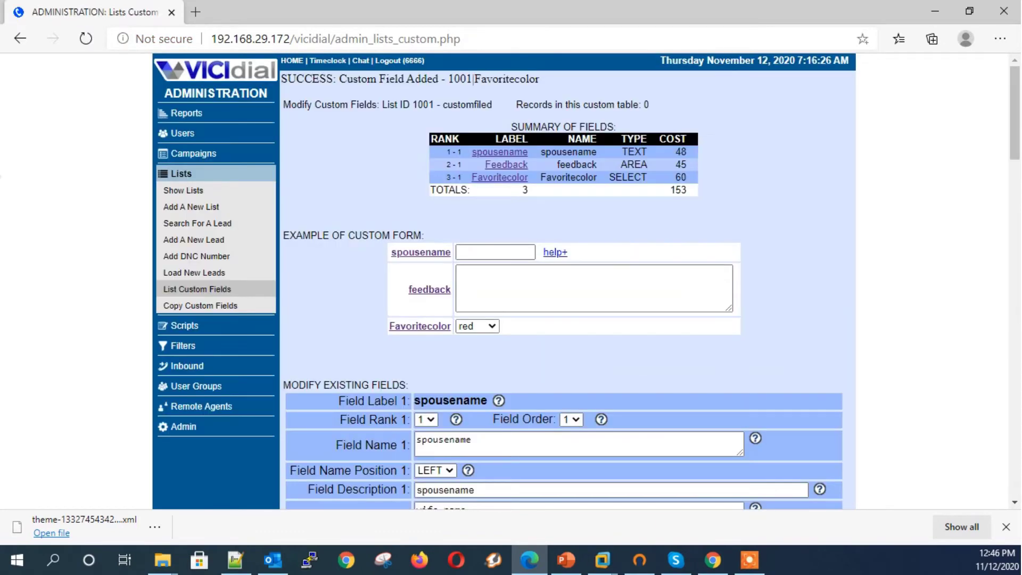
click(489, 326)
click(489, 326)
click(489, 326)
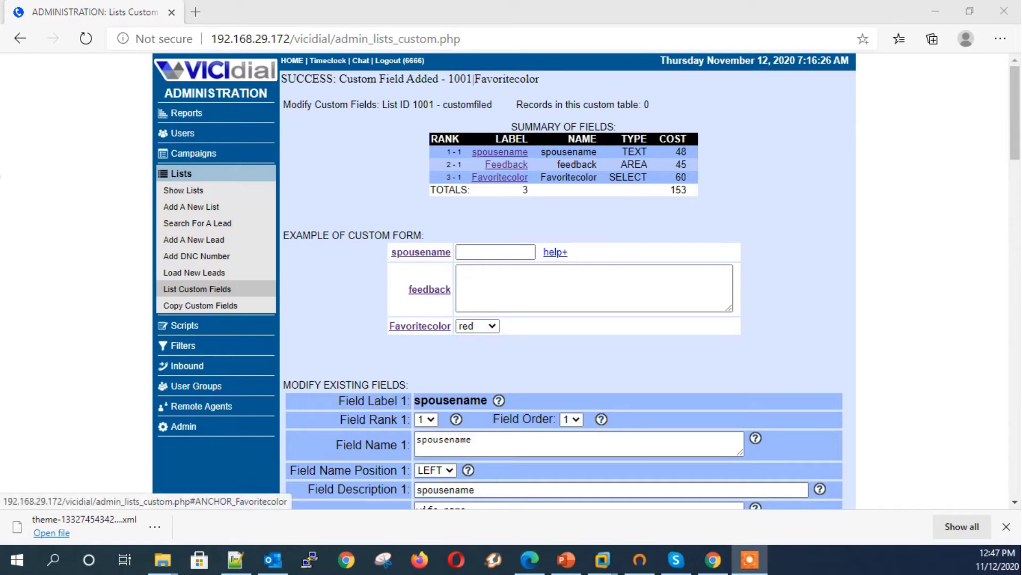
Step: Label, name and describe the new field Mobile, and make it a RADIO field
click(500, 176)
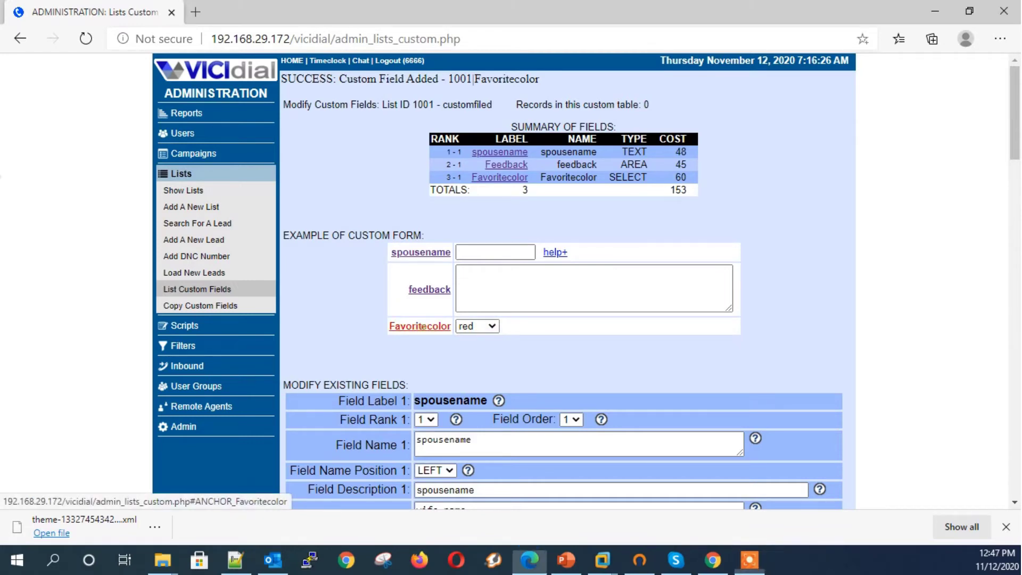
scroll(499, 177, down, 2)
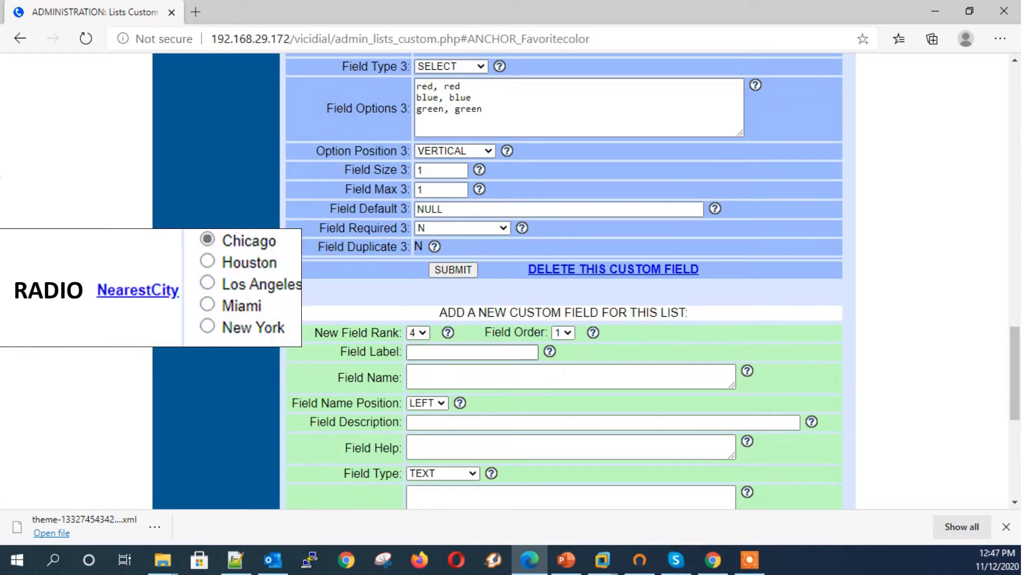
click(426, 352)
text(Mobile)
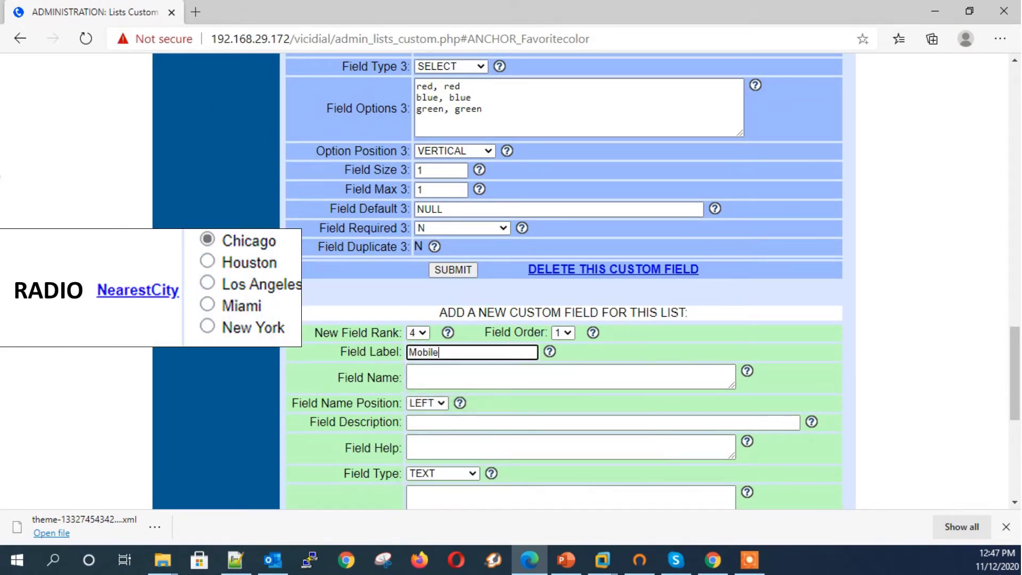
key(Tab)
text(M)
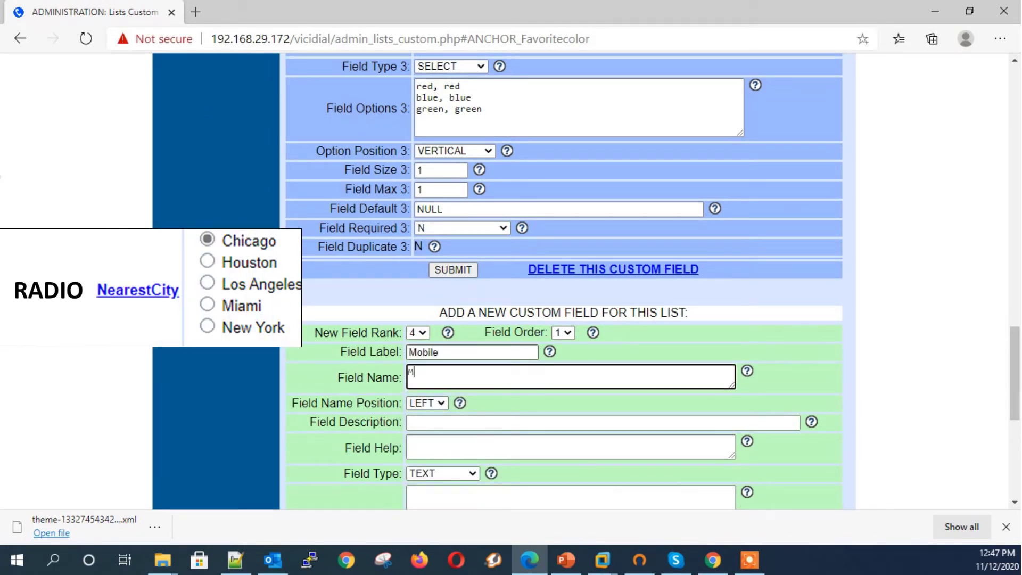
text(oiile)
key(Tab)
key(Tab)
text(m)
key(BackSpace)
text(Mobile)
key(Tab)
key(Tab)
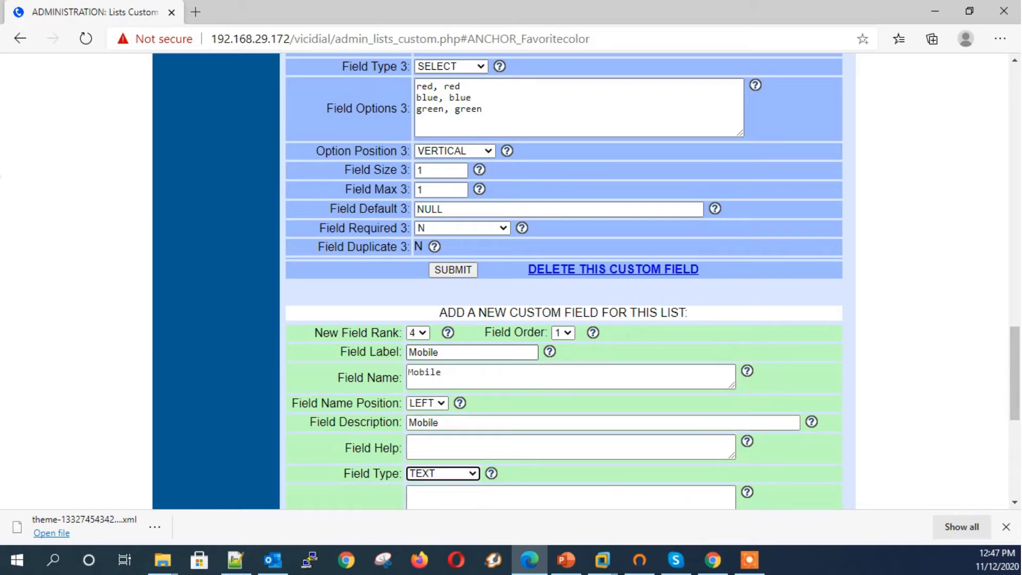
key(r)
key(Tab)
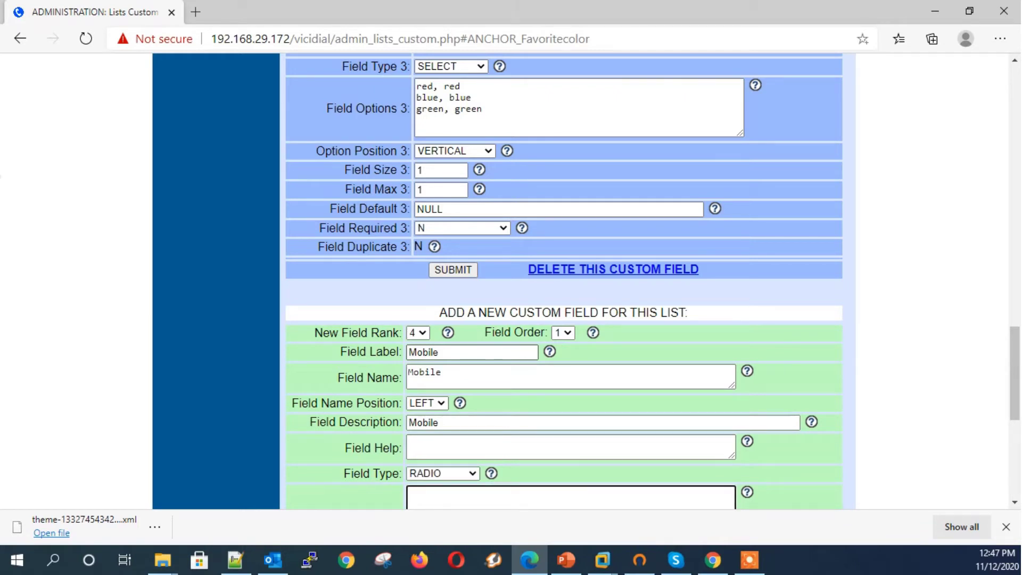
Step: Enter the Mobile options Apple, Nokia and samsung
text(Apple, Apple)
key(Return)
text(Nokia)
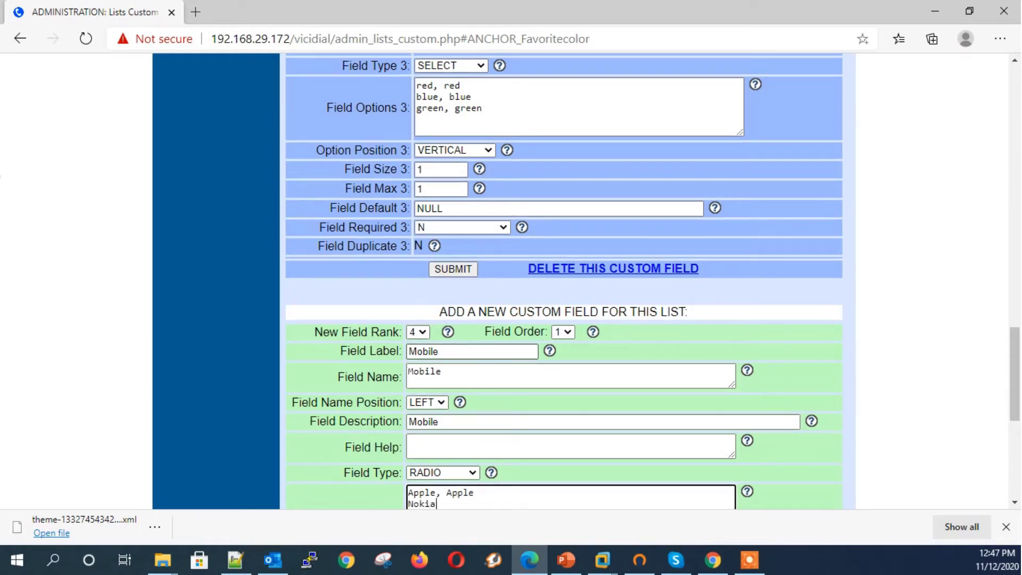
text(, Nokia)
key(Return)
text(samsung, samsung)
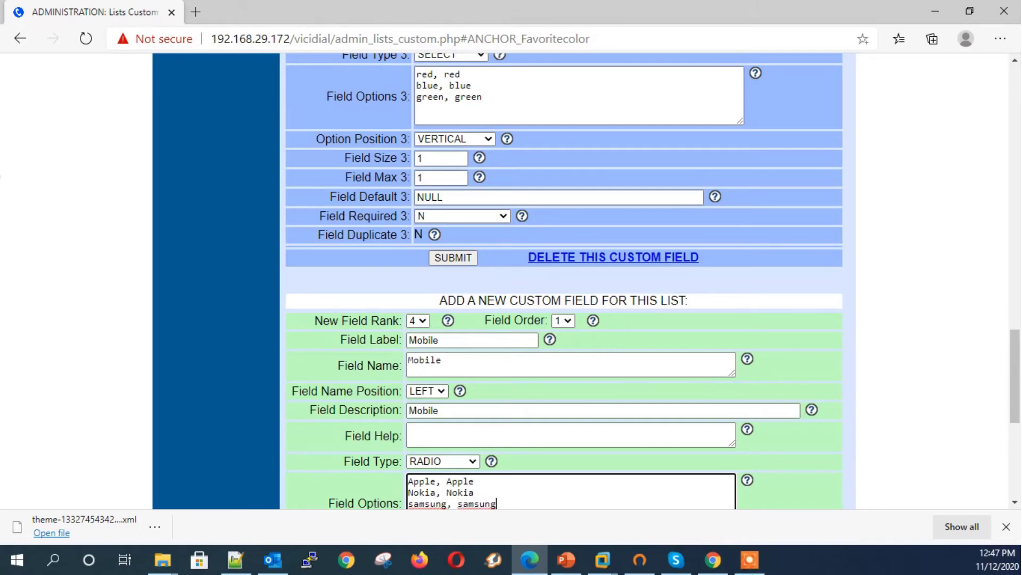
Step: Keep the options HORIZONTAL, set size 1 and max 1, and submit the Mobile field
scroll(564, 282, down, 4)
click(446, 341)
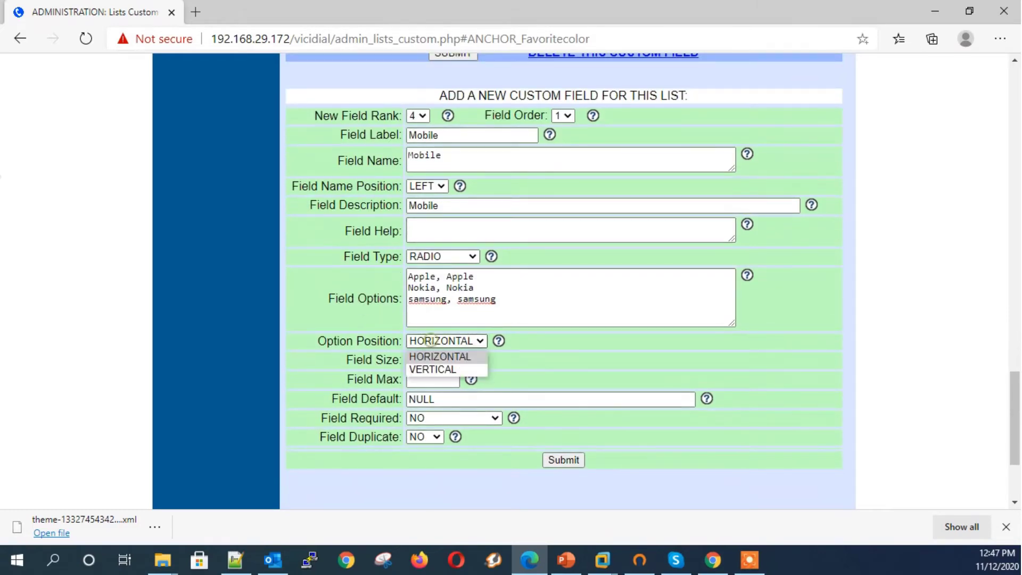
click(440, 357)
click(432, 360)
text(1)
key(Down)
key(Up)
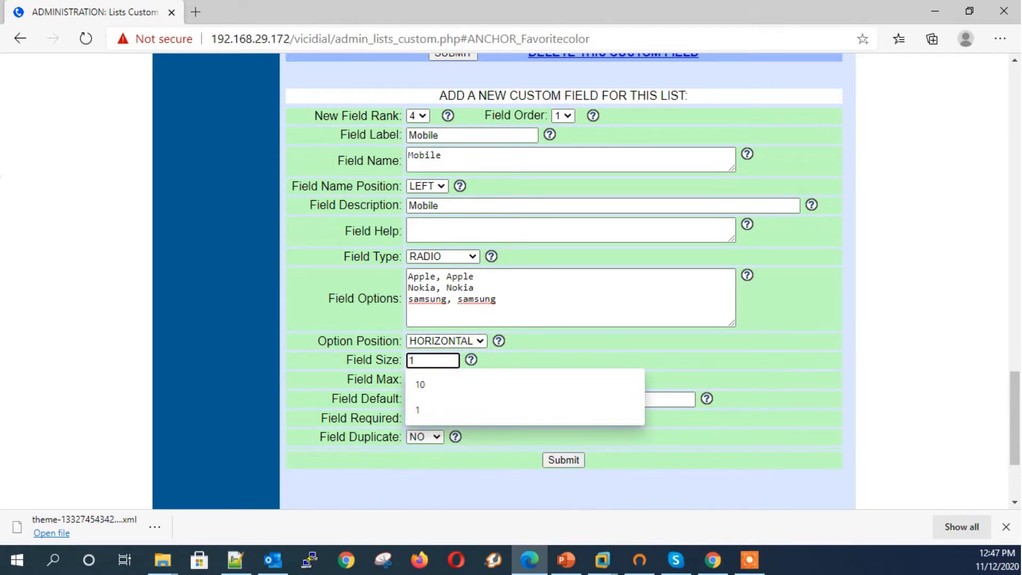
key(Tab)
text(1)
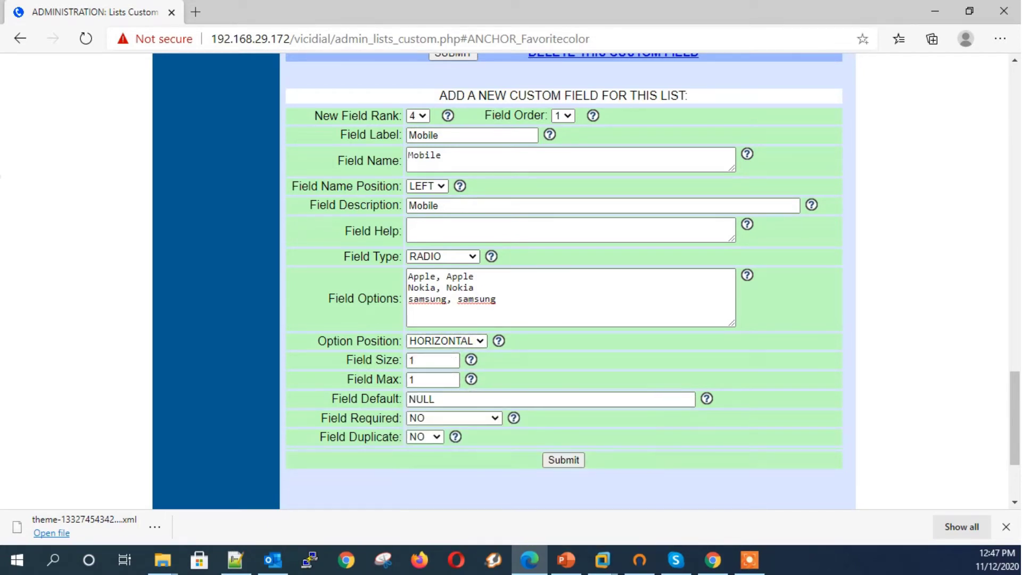
click(564, 460)
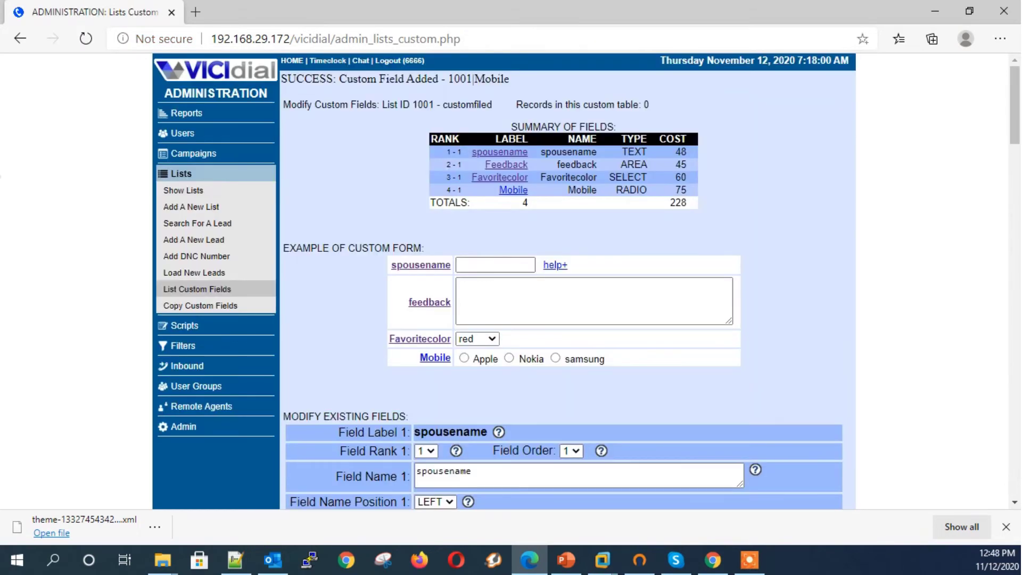
Step: Try the Nokia and samsung choices in the Mobile field preview
click(509, 357)
click(555, 358)
key(alt+Tab)
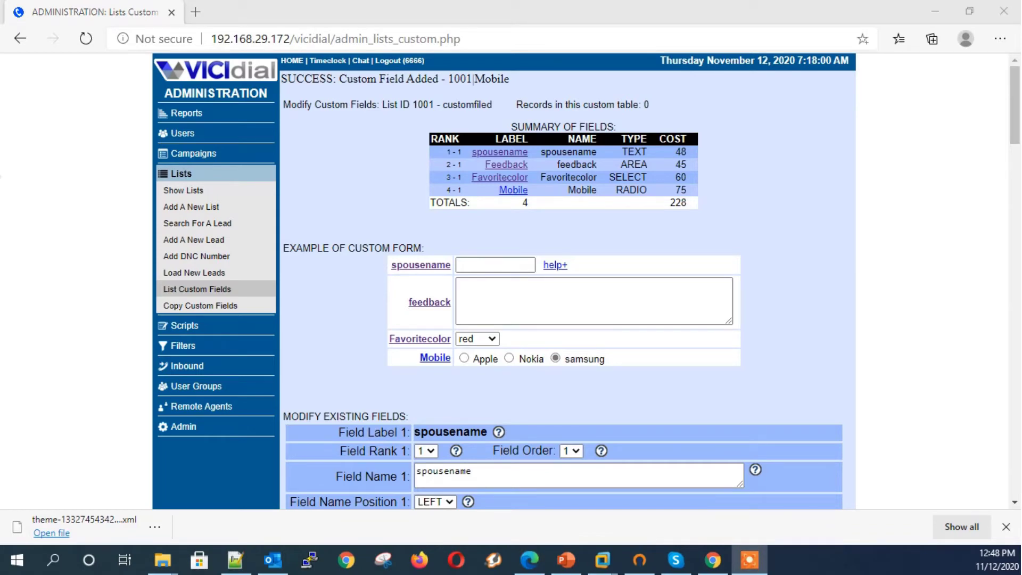
click(513, 190)
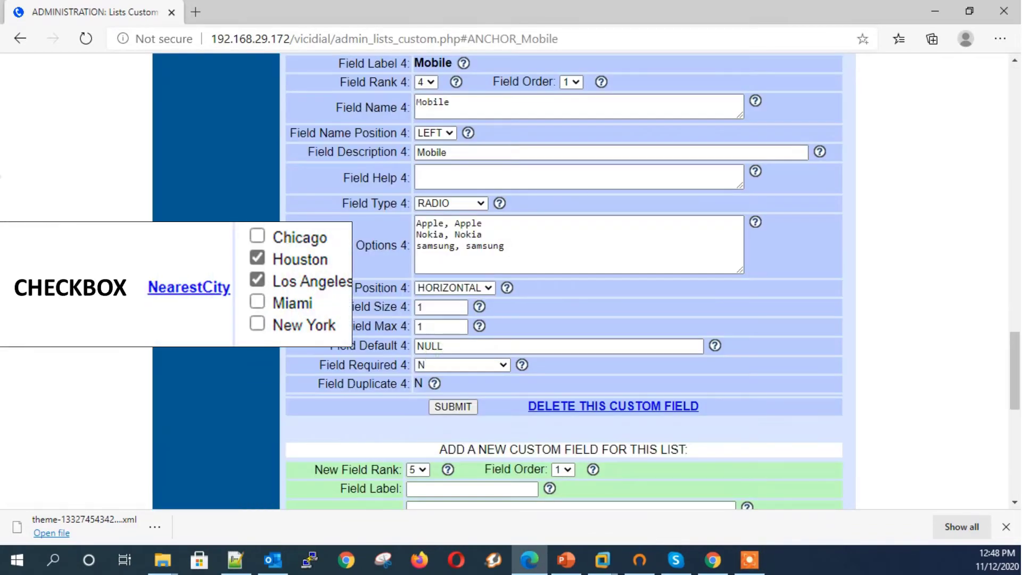
Step: Enter mobilecolor as the new field's label, name and description
click(436, 353)
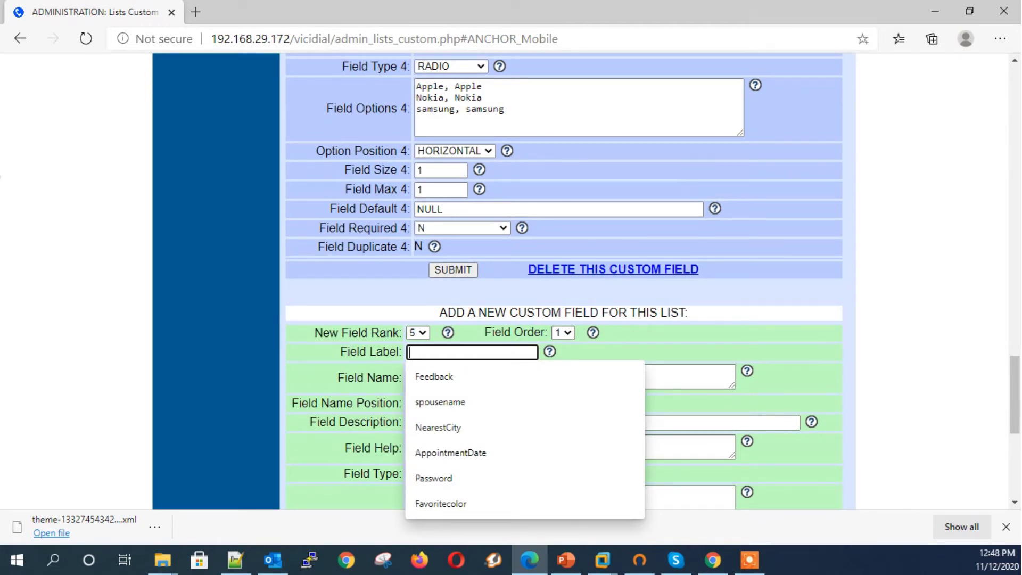
text(N)
key(BackSpace)
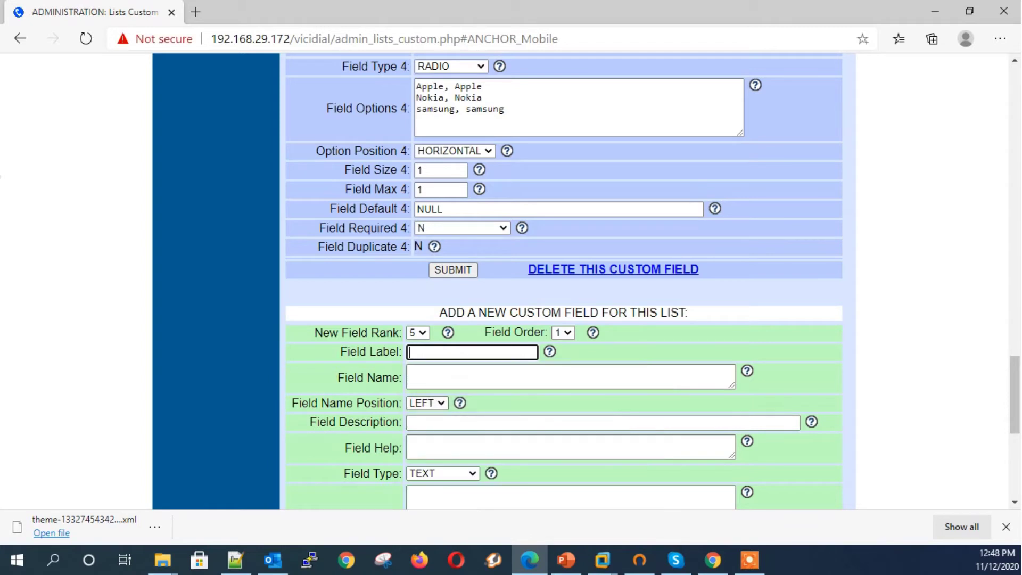
text(mobilecolor)
click(570, 377)
text(mob)
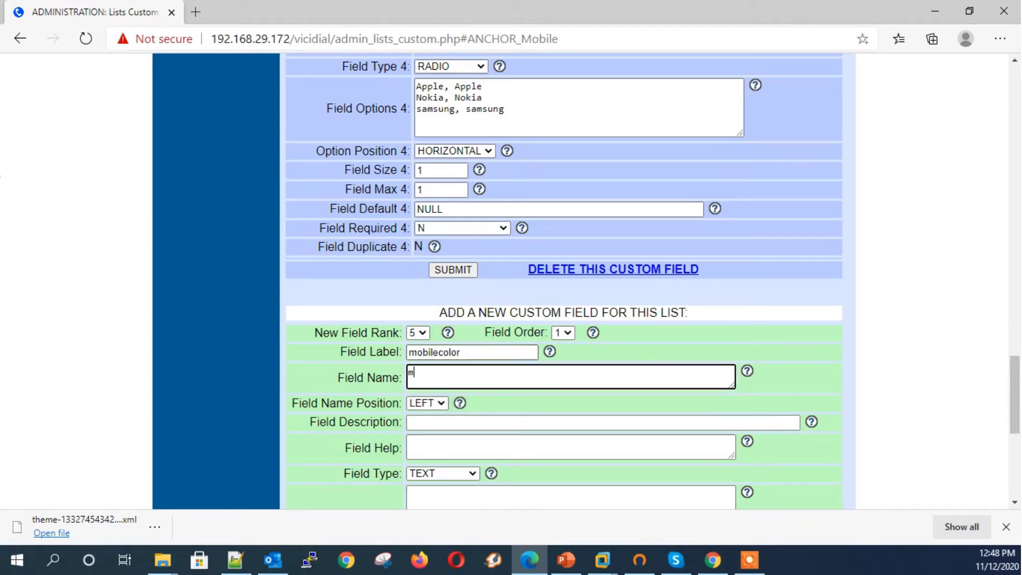
text(ilecolor)
key(Tab)
key(Tab)
text(mobilecolor)
key(Tab)
Step: Make it a CHECKBOX field with options red, black and white
key(Tab)
key(c)
key(Tab)
text(red)
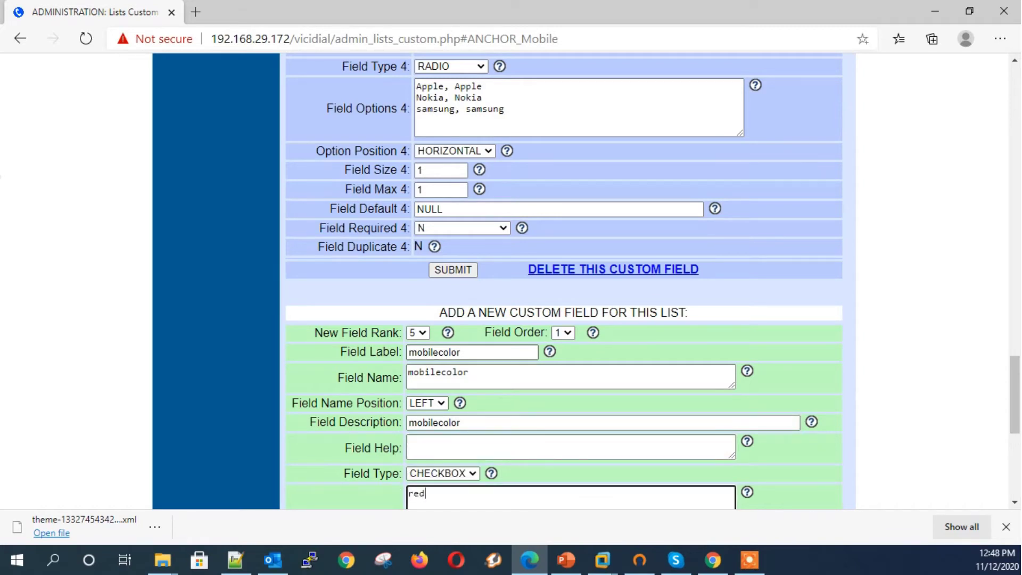
text(, red)
key(Return)
text(blu)
key(BackSpace)
key(BackSpace)
text(black, black)
key(Return)
text(white, white)
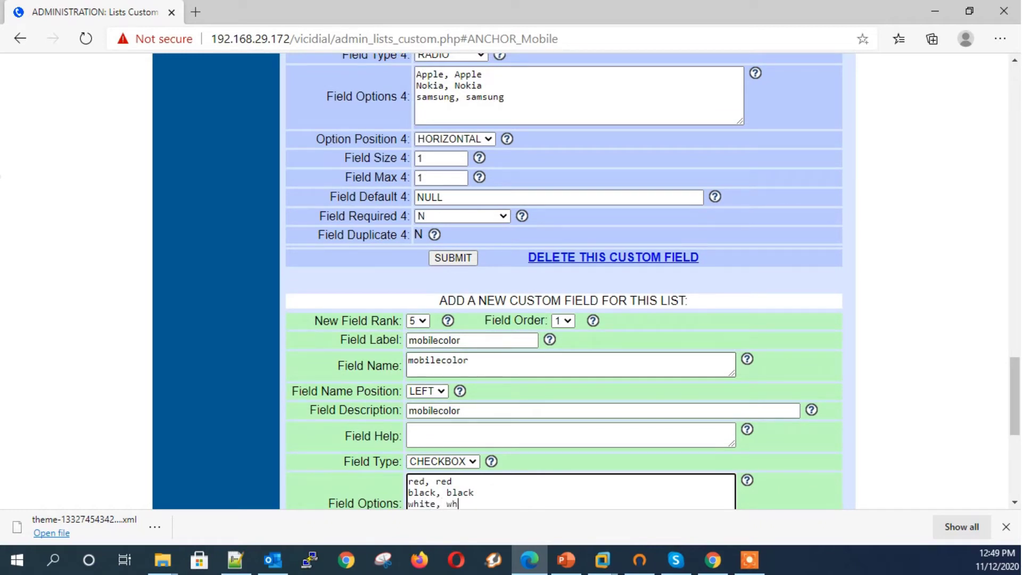
Step: Set field size and maximum length to 1 and submit the mobilecolor field
key(Tab)
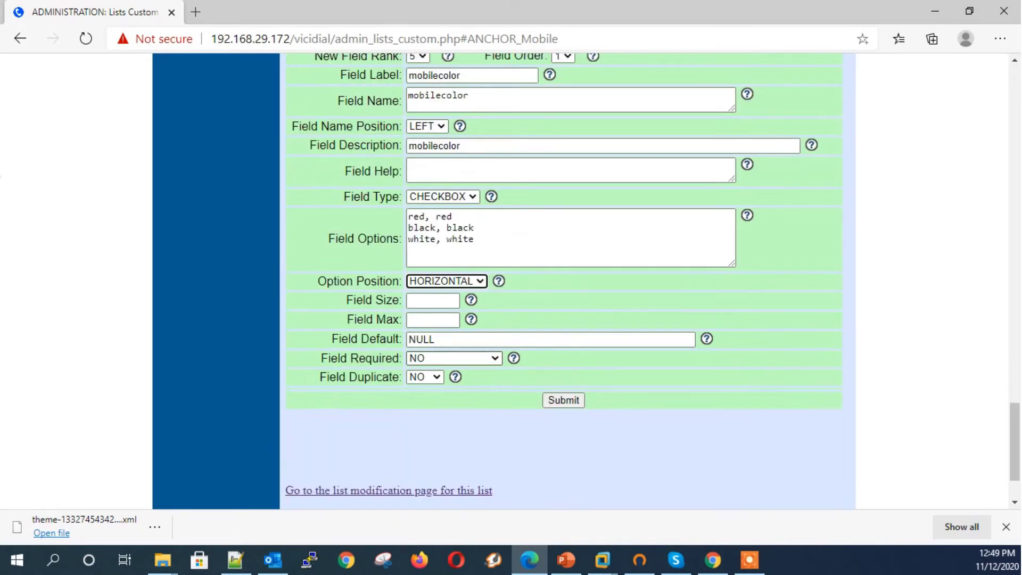
key(Tab)
text(1)
key(Tab)
text(11)
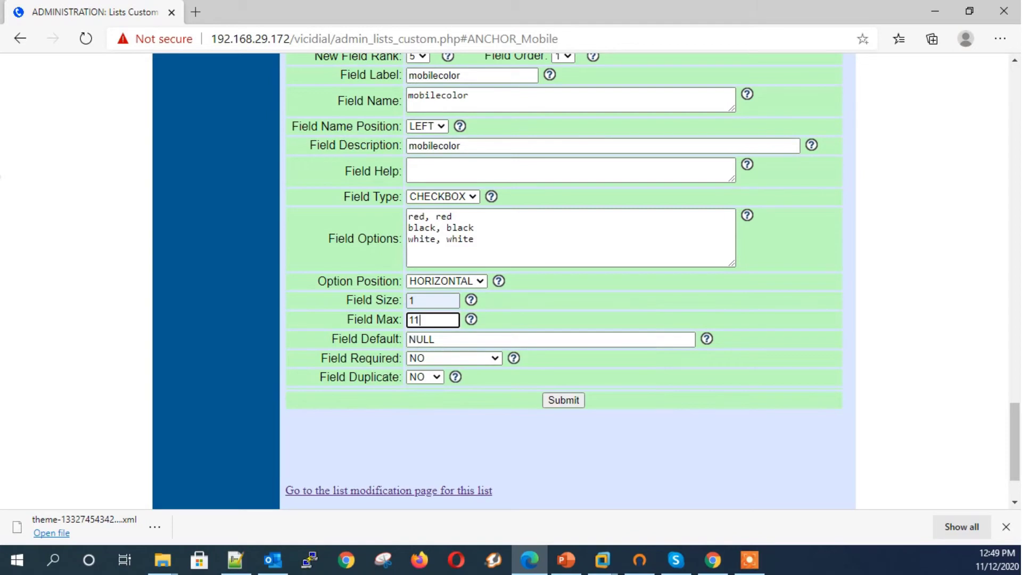
key(BackSpace)
key(Escape)
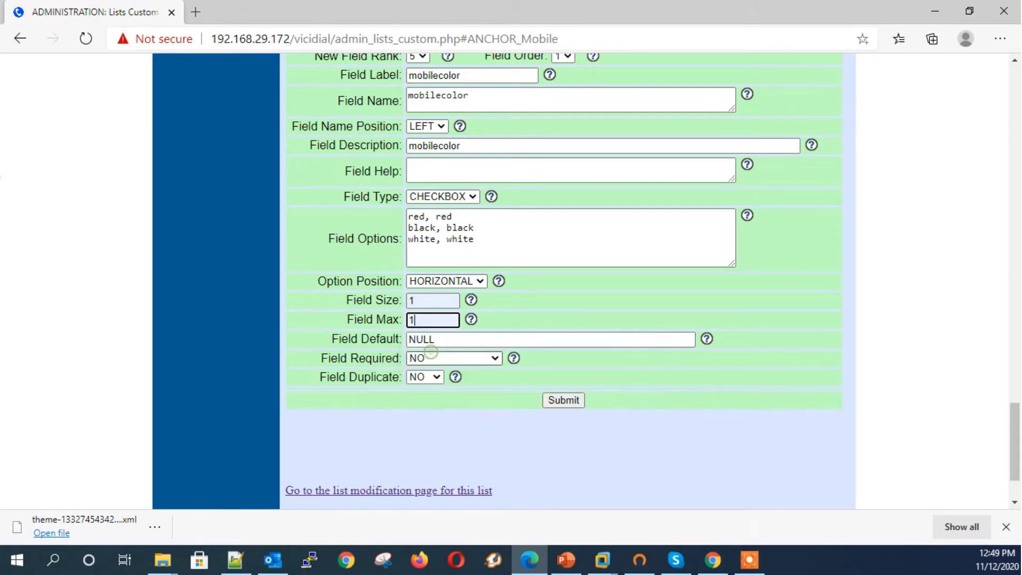
key(Return)
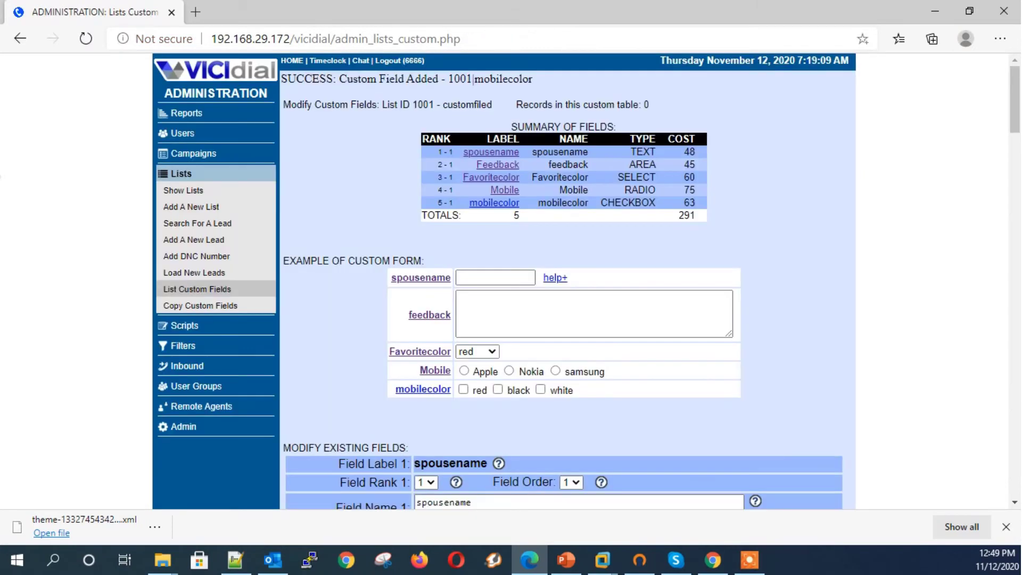
Step: Test ticking red, black and white in the mobilecolor preview
scroll(568, 283, down, 1)
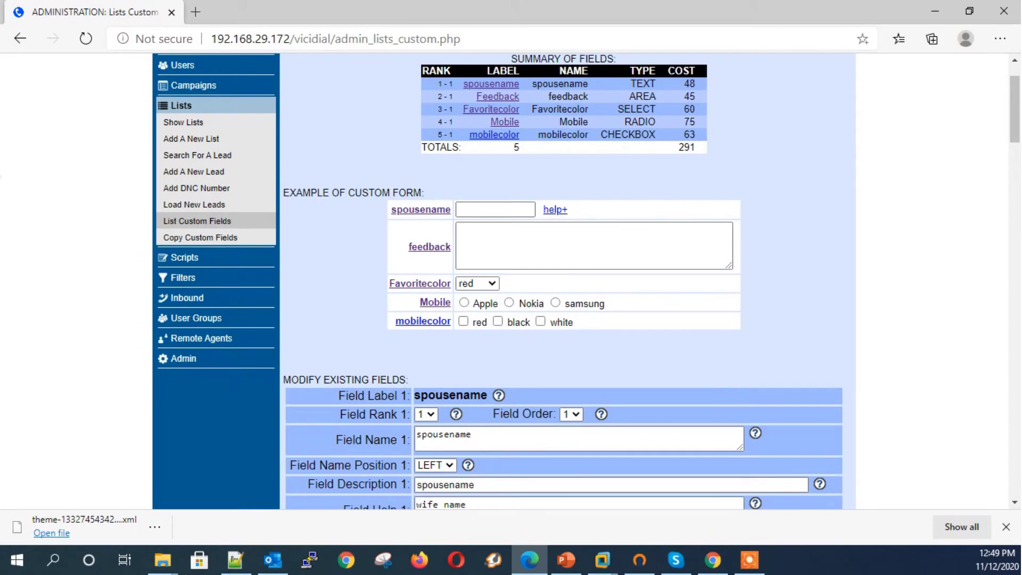
click(463, 322)
click(498, 321)
click(541, 321)
click(498, 321)
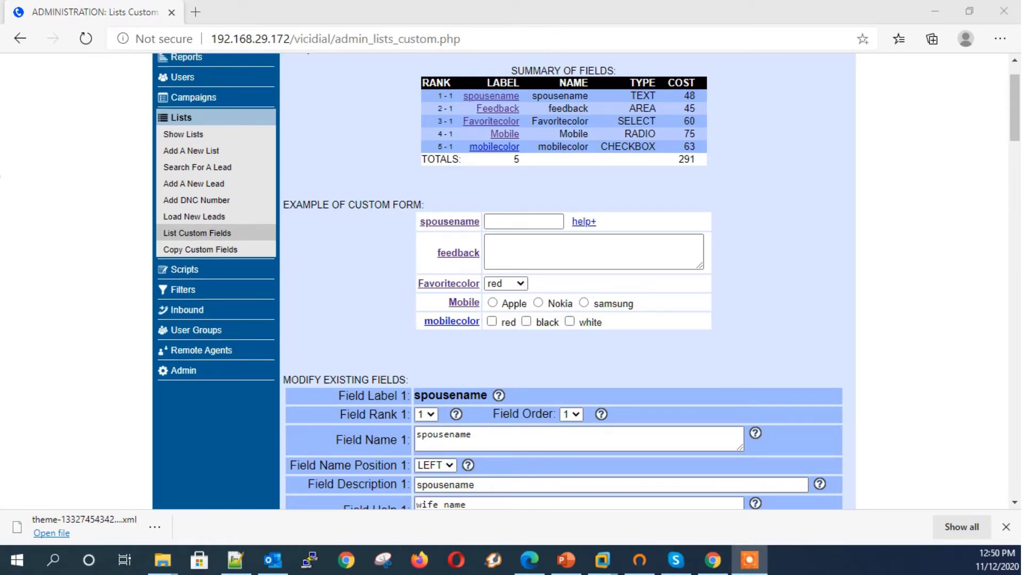
click(495, 146)
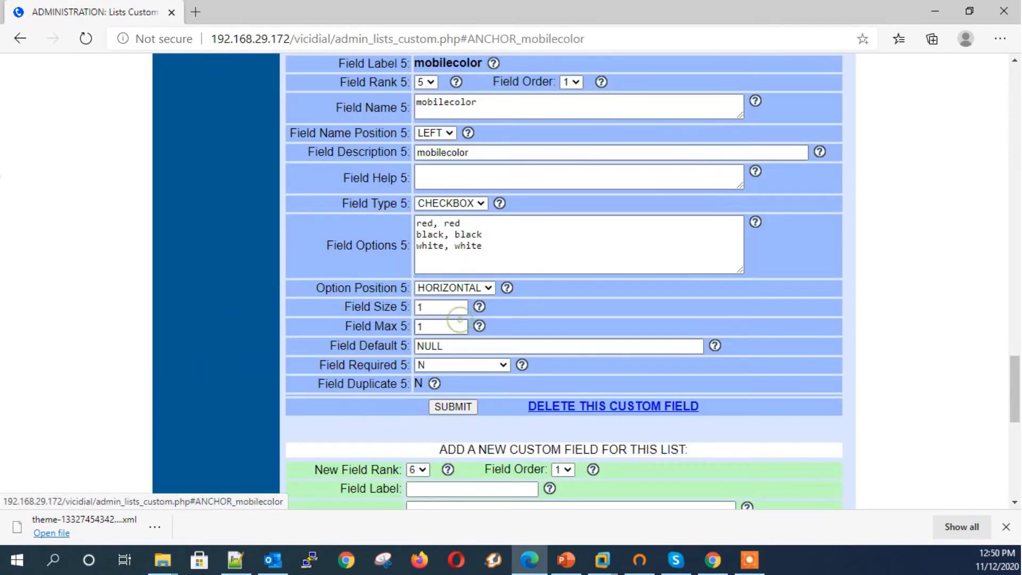
Step: Enter AppointmentDate as the new field's label, name and description
scroll(564, 266, down, 2)
scroll(438, 284, down, 1)
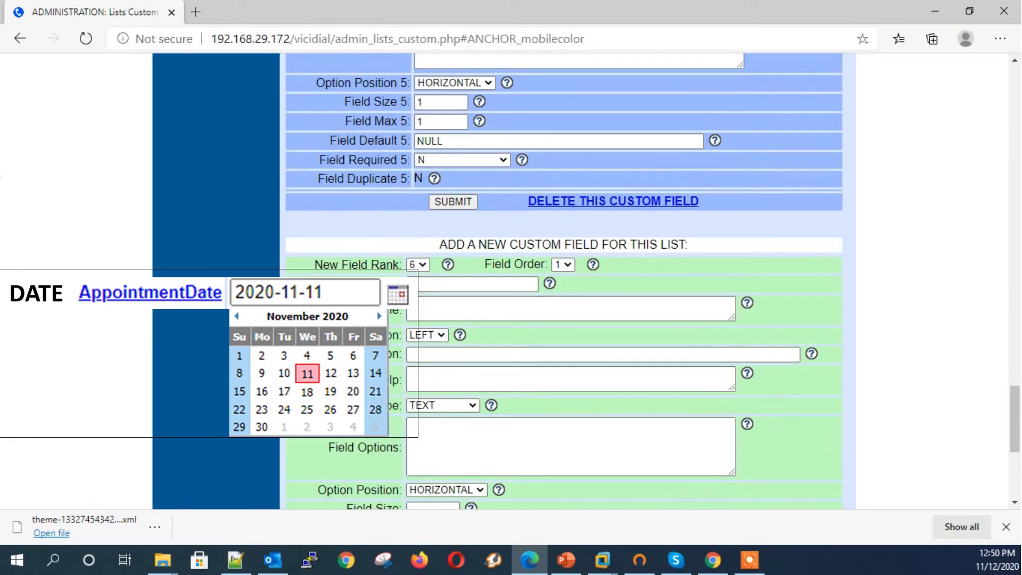
click(438, 284)
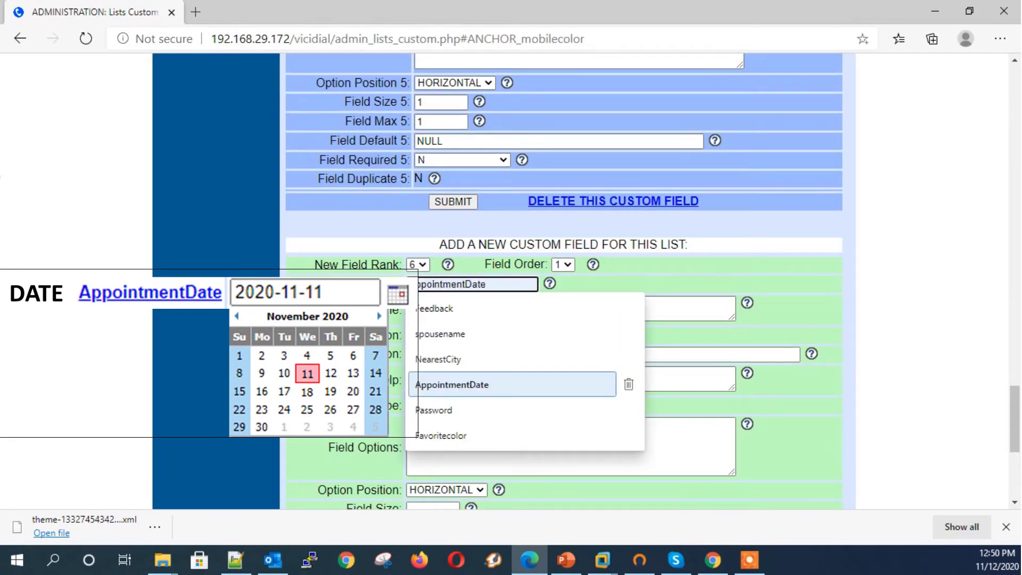
click(455, 384)
key(ctrl+a)
key(ctrl+c)
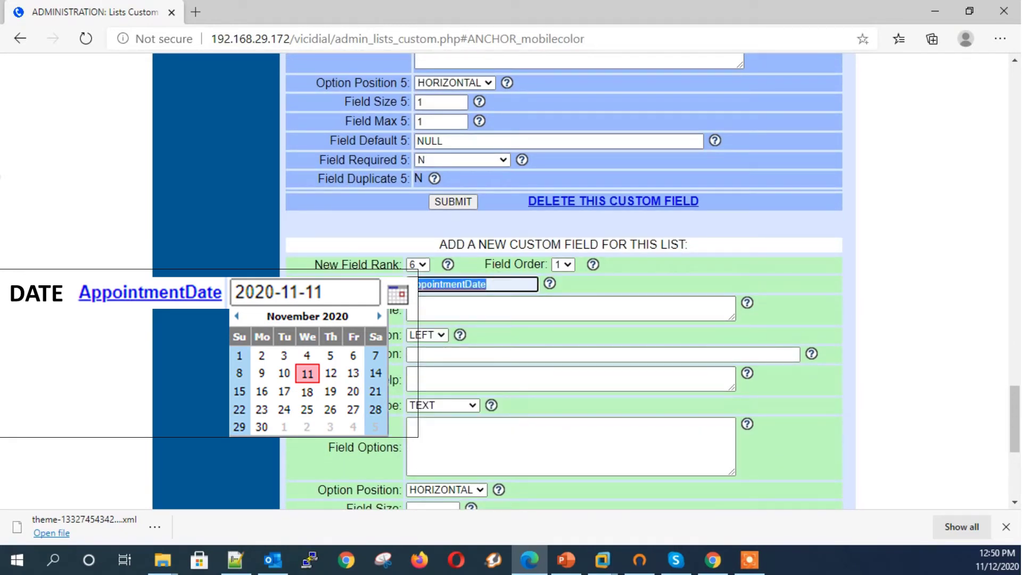
click(434, 301)
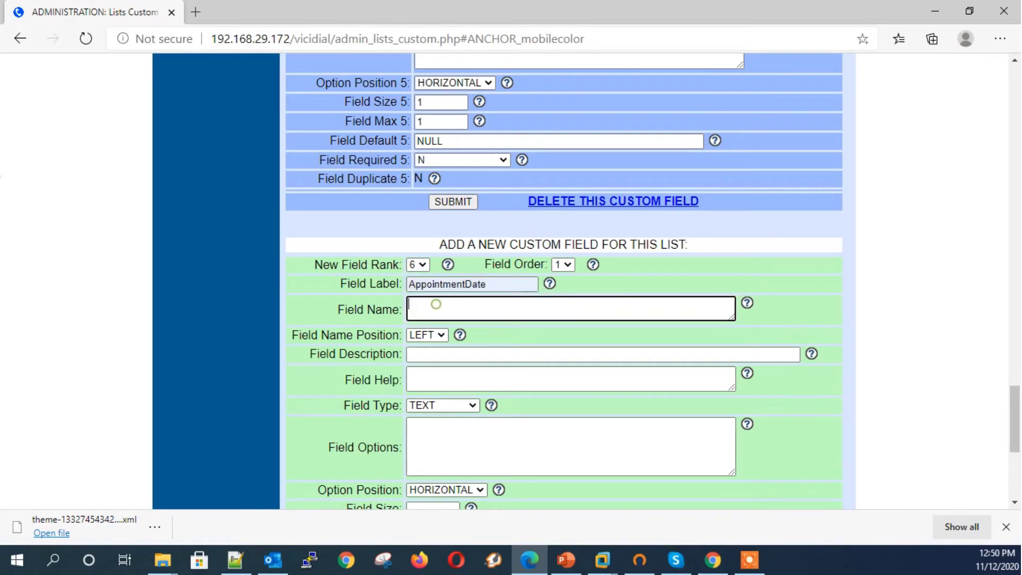
key(ctrl+v)
click(448, 355)
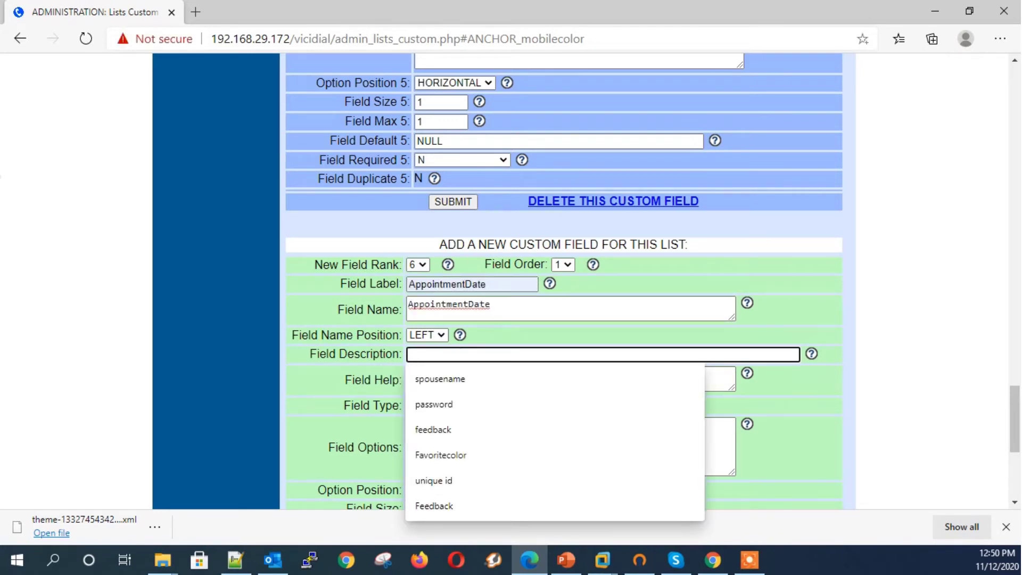
key(ctrl+v)
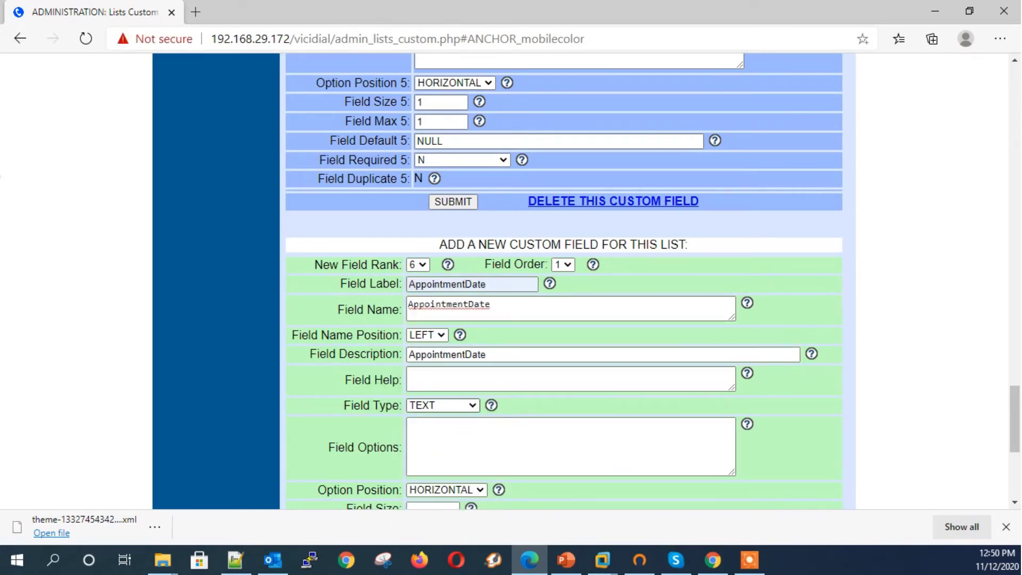
Step: Set the field type to DATE, fill size and maximum, and submit AppointmentDate
click(442, 405)
key(d)
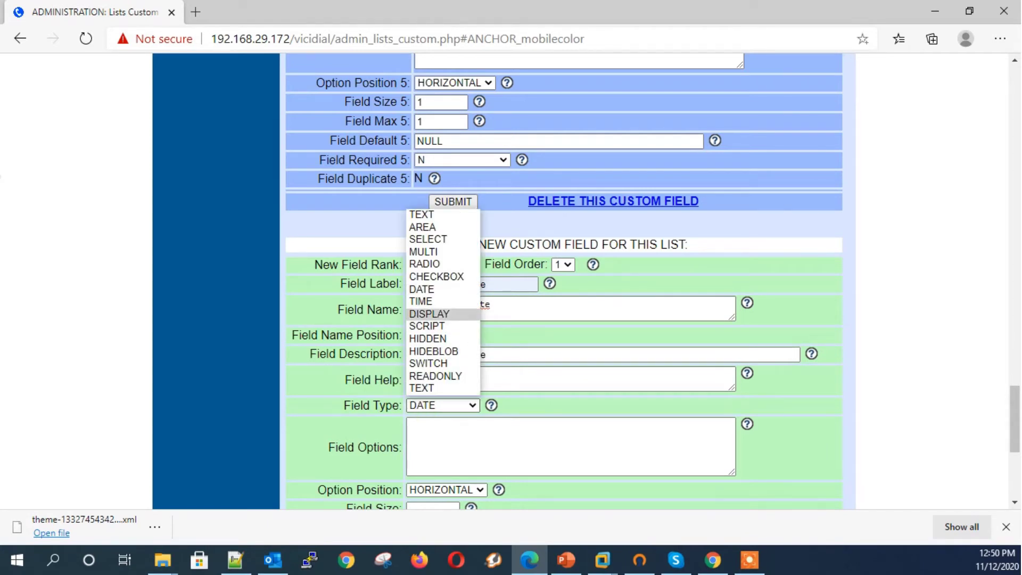
click(433, 290)
click(437, 447)
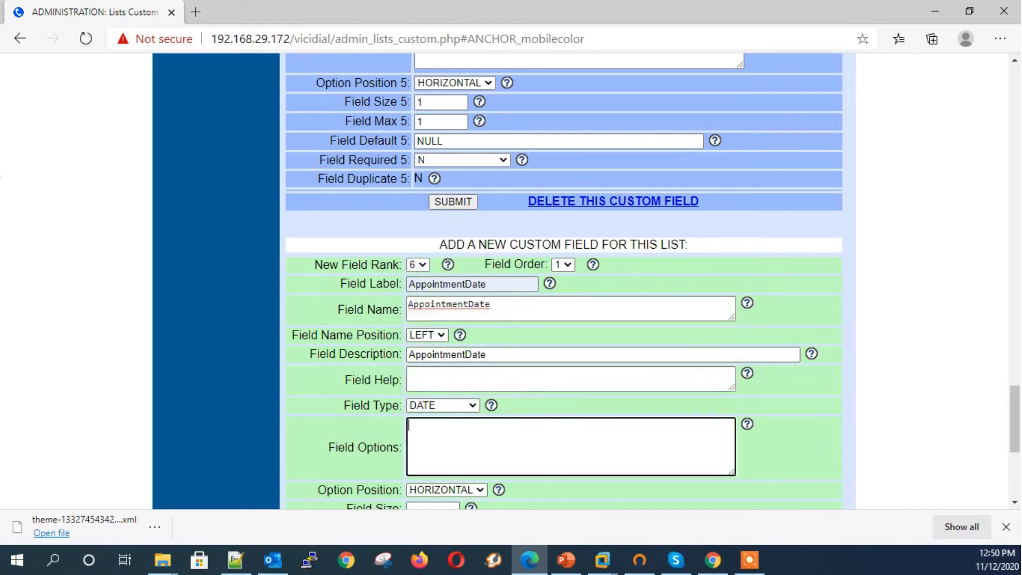
scroll(438, 448, down, 1)
click(433, 440)
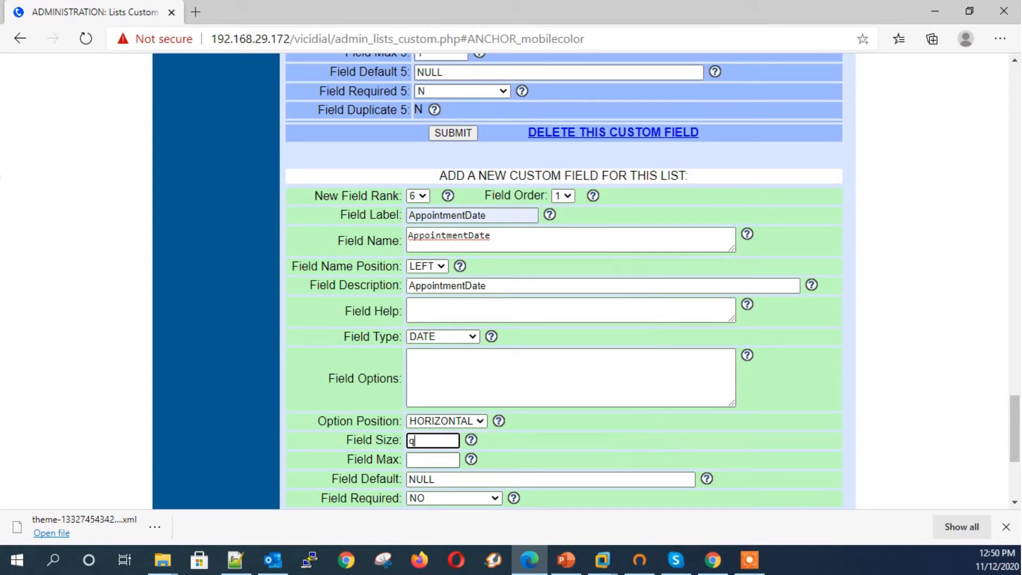
click(432, 459)
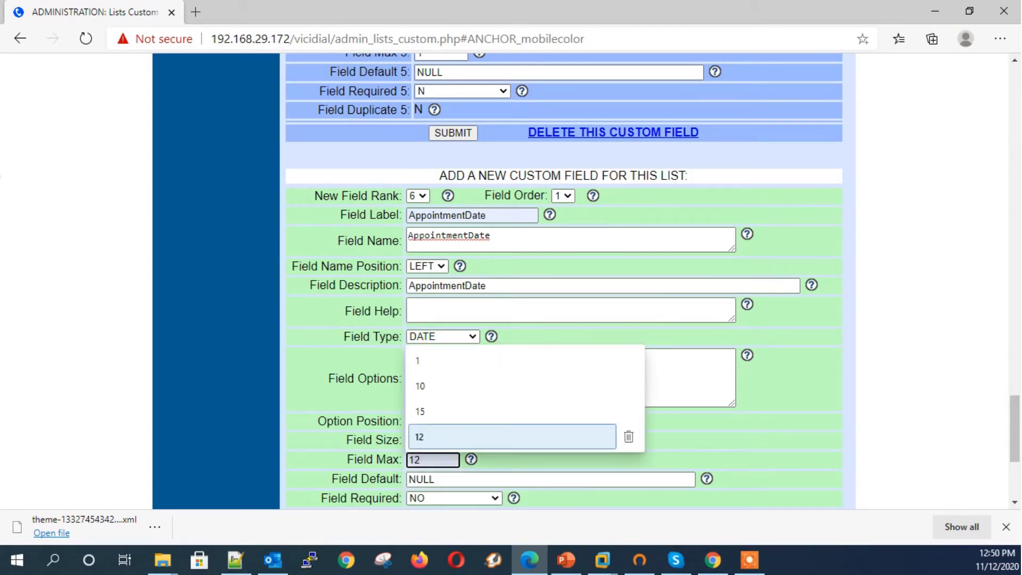
click(328, 414)
scroll(327, 414, down, 3)
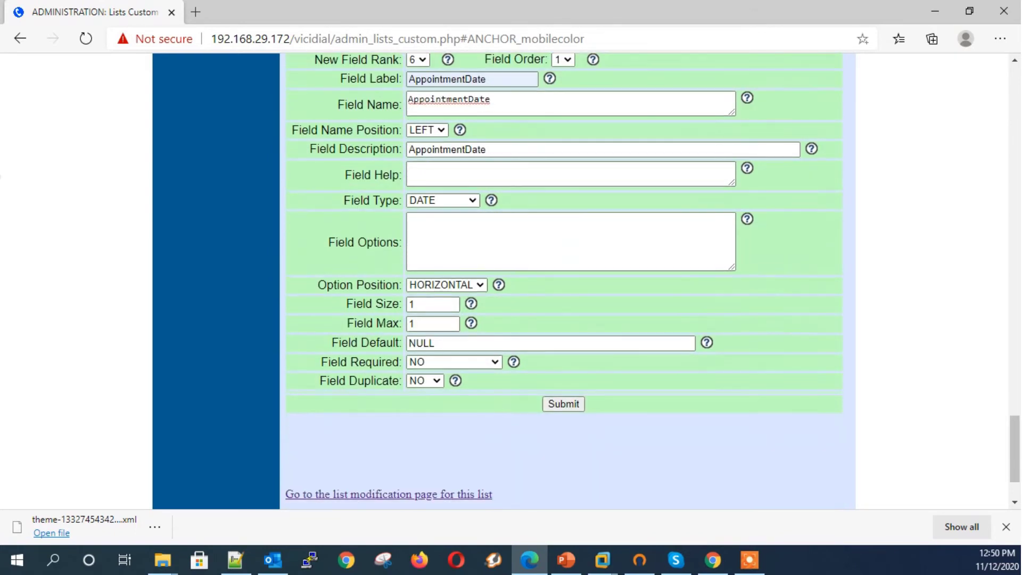
click(564, 404)
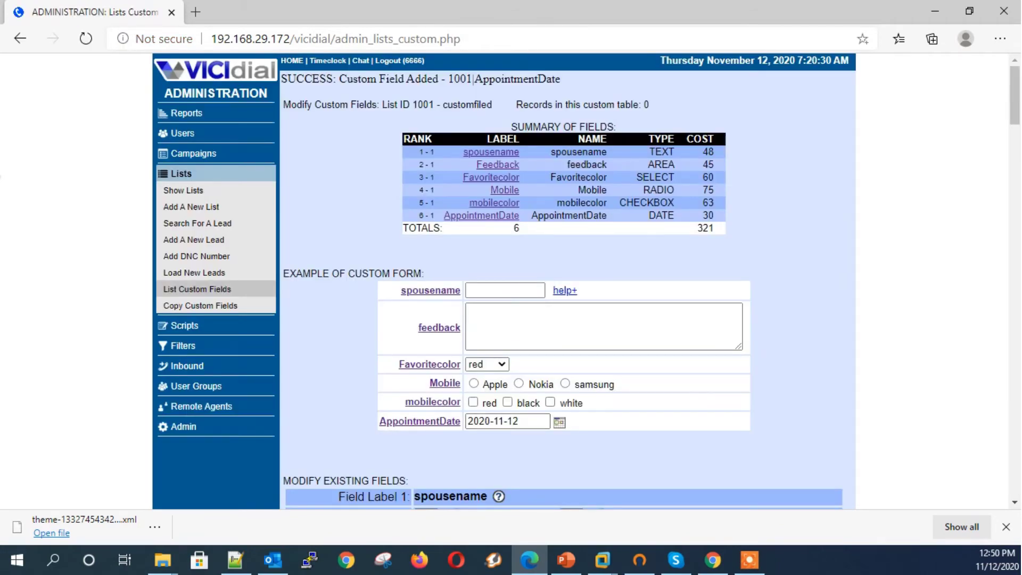
Step: Try the calendar in the AppointmentDate field preview
click(559, 422)
click(559, 422)
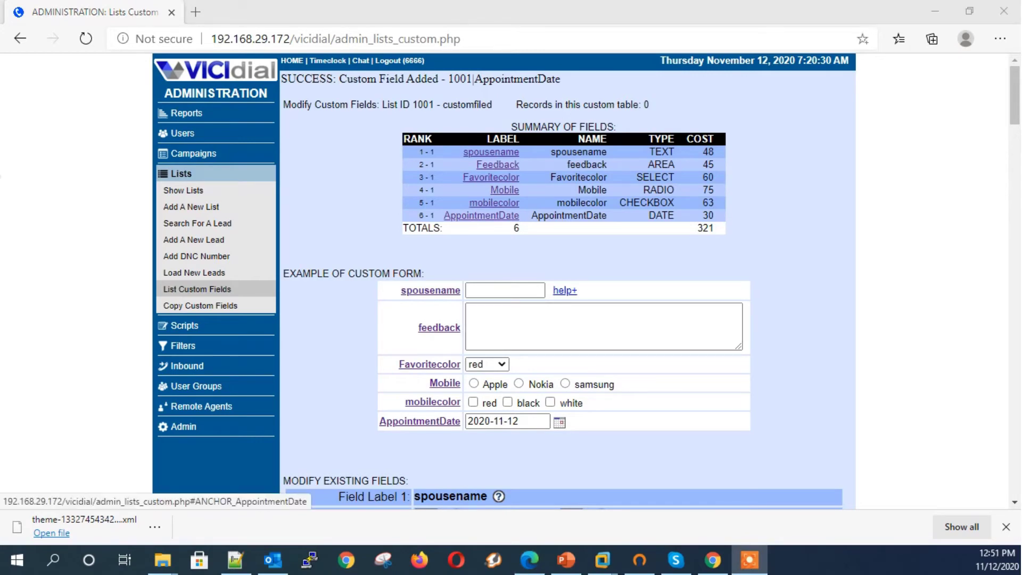
click(482, 215)
scroll(482, 216, down, 4)
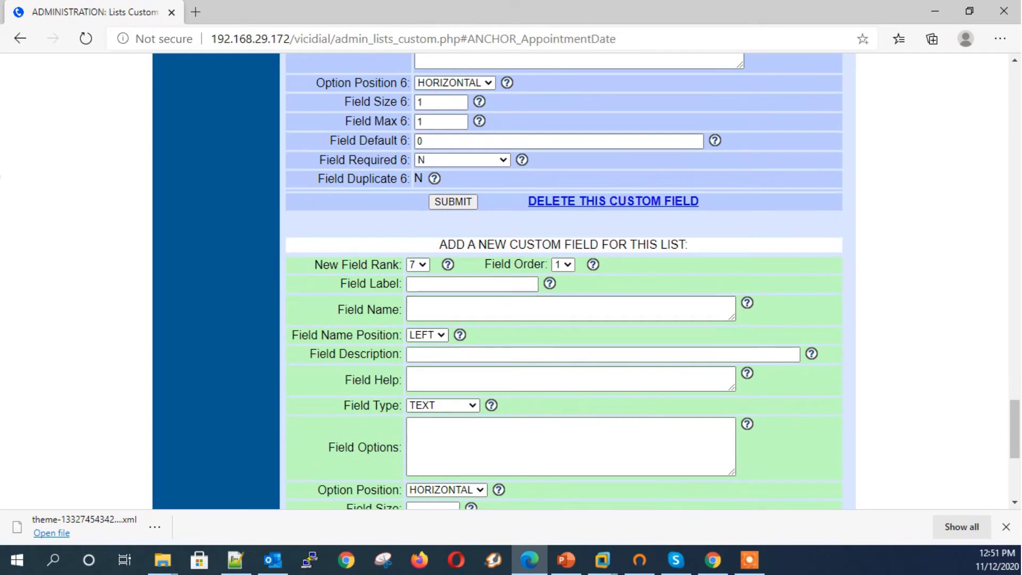
Step: Label the new field AppointmentTime and name it appointmentTime
click(472, 284)
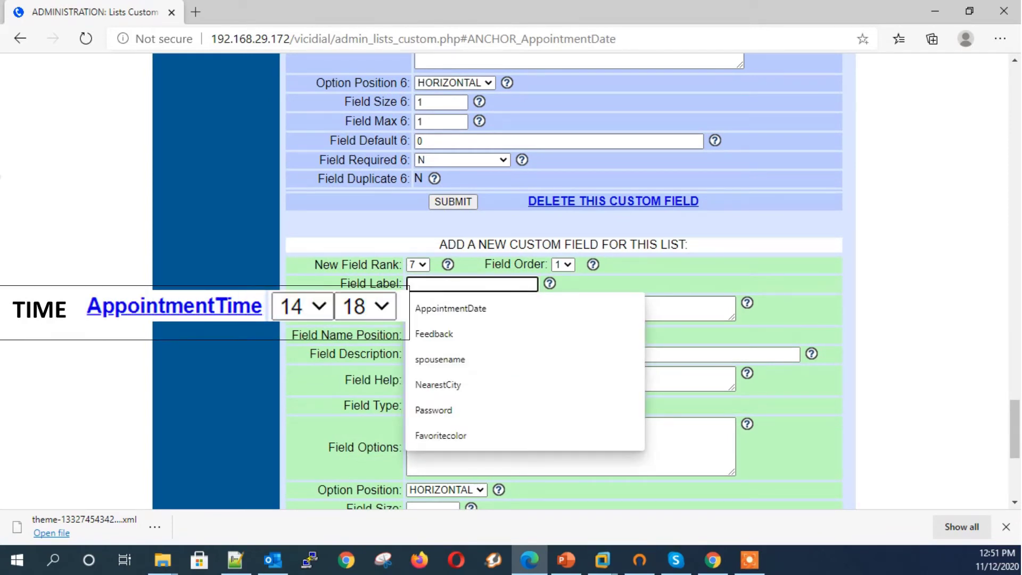
text(s)
key(Down)
key(Return)
key(BackSpace)
key(BackSpace)
key(BackSpace)
key(BackSpace)
key(BackSpace)
key(BackSpace)
key(BackSpace)
key(BackSpace)
key(BackSpace)
key(BackSpace)
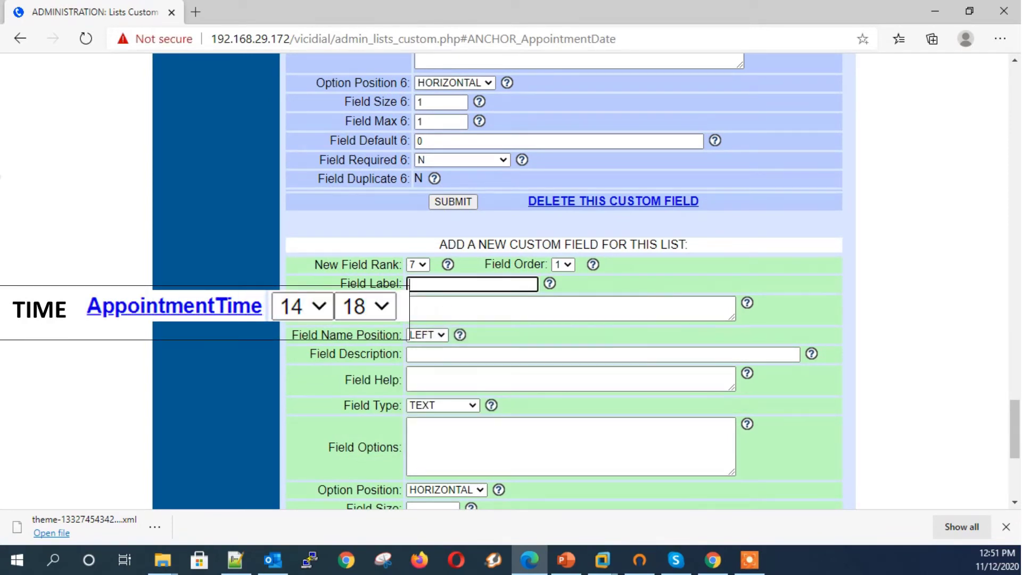
text(app)
key(Down)
key(Down)
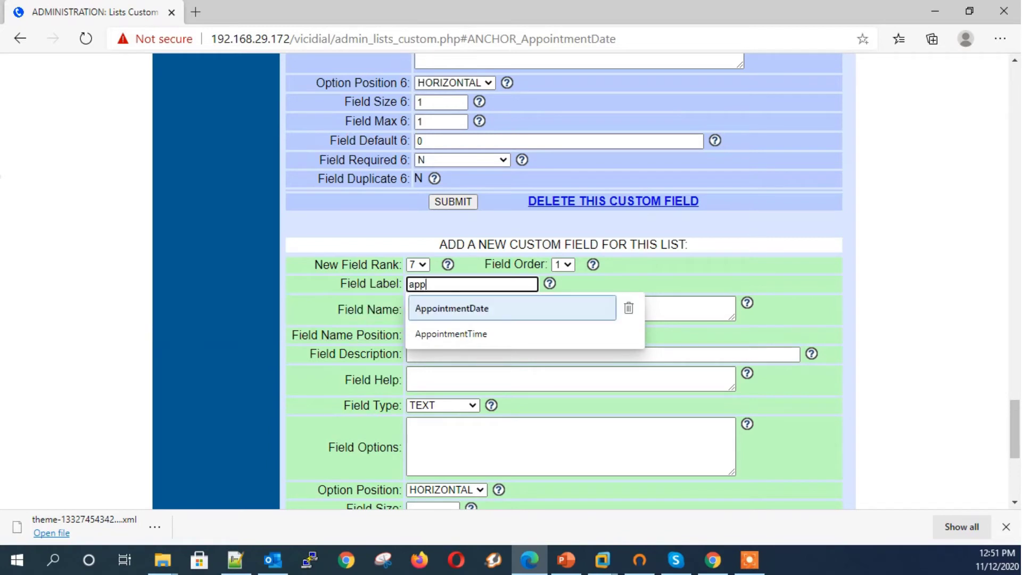
key(Return)
click(457, 307)
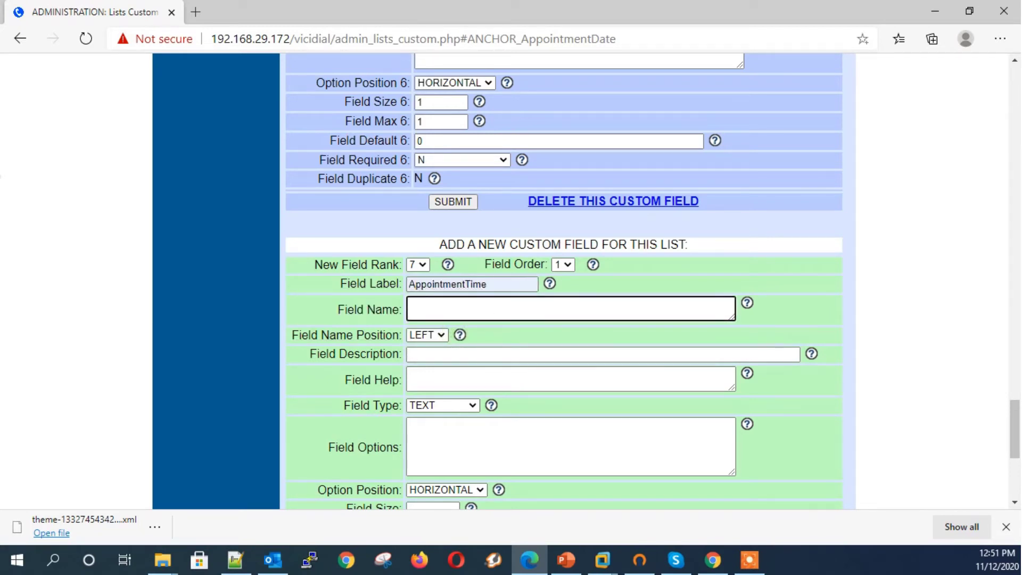
text(appointmentTime)
Step: Set type TIME with size and maximum 1, and submit AppointmentTime
key(Tab)
key(Tab)
key(Tab)
key(Tab)
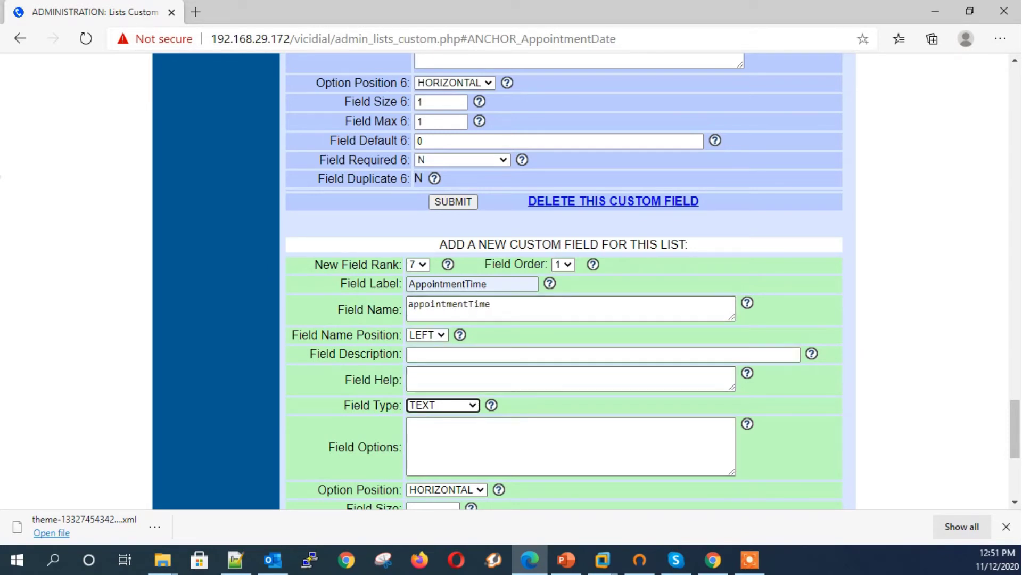
key(t)
key(Tab)
scroll(450, 433, down, 1)
scroll(565, 320, down, 2)
click(433, 372)
text(1)
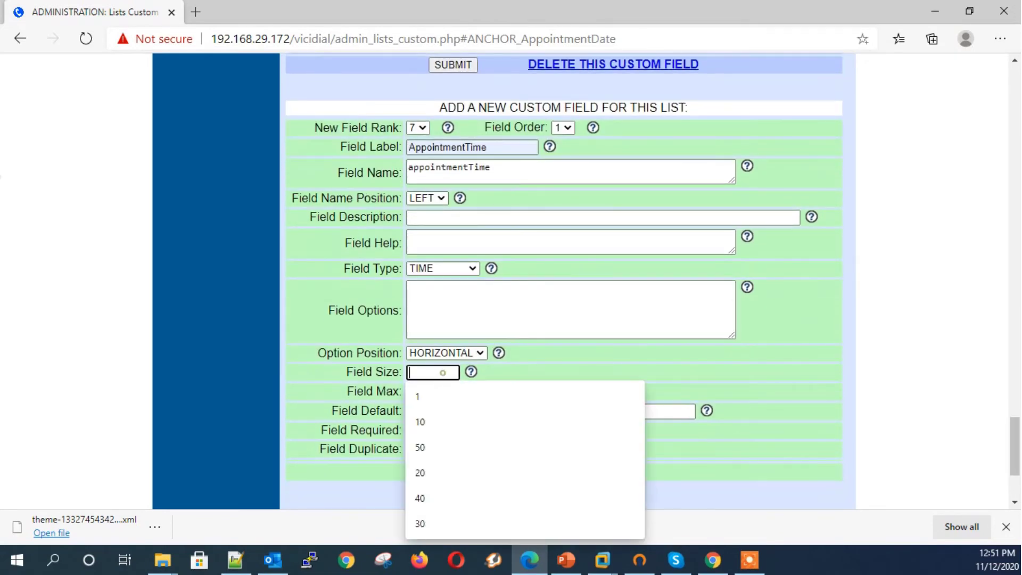
key(Tab)
text(1)
key(Tab)
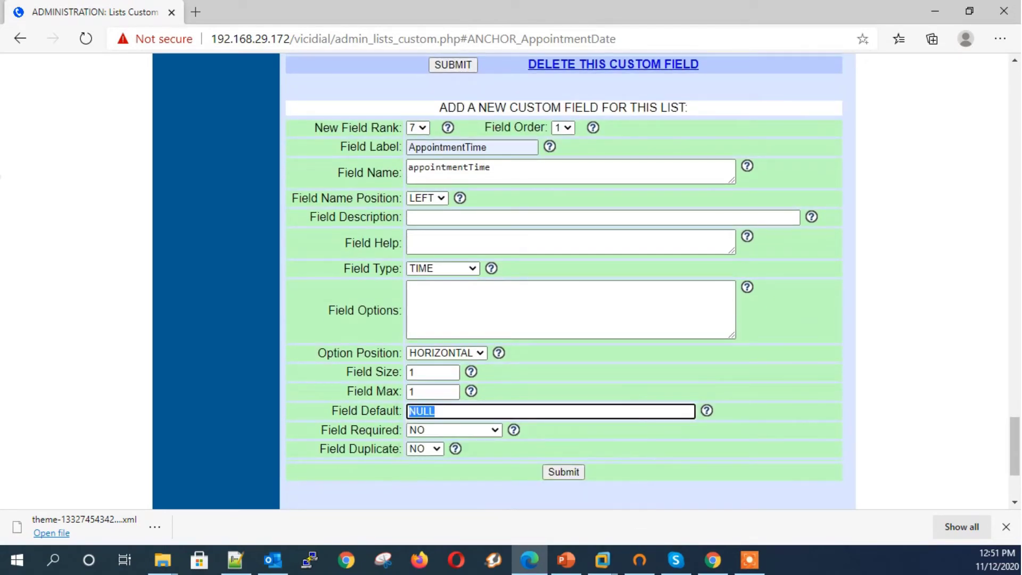
click(566, 471)
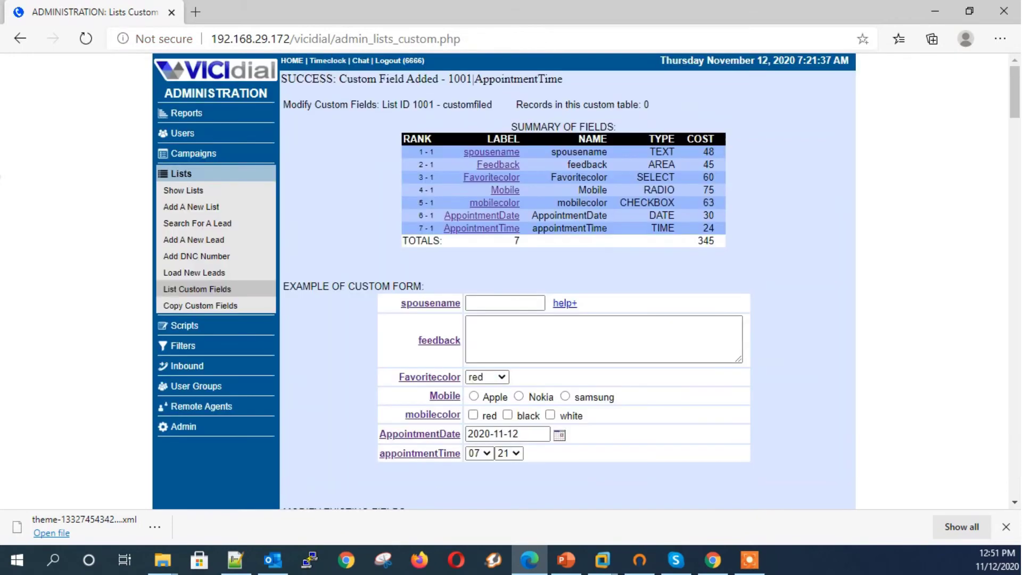
Step: Check the hour and minute choices in the AppointmentTime preview
scroll(482, 426, down, 2)
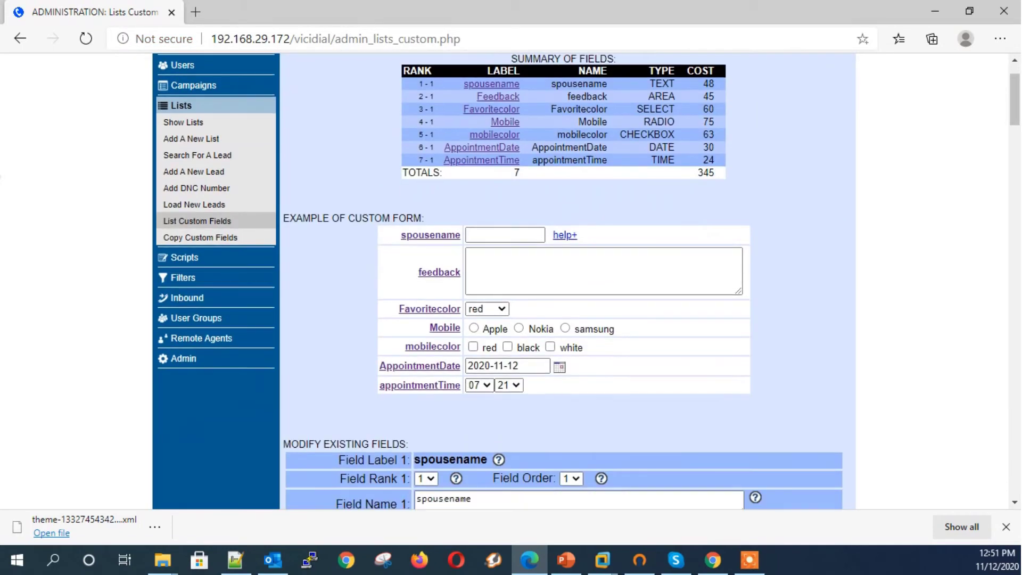
click(485, 385)
click(484, 385)
click(510, 385)
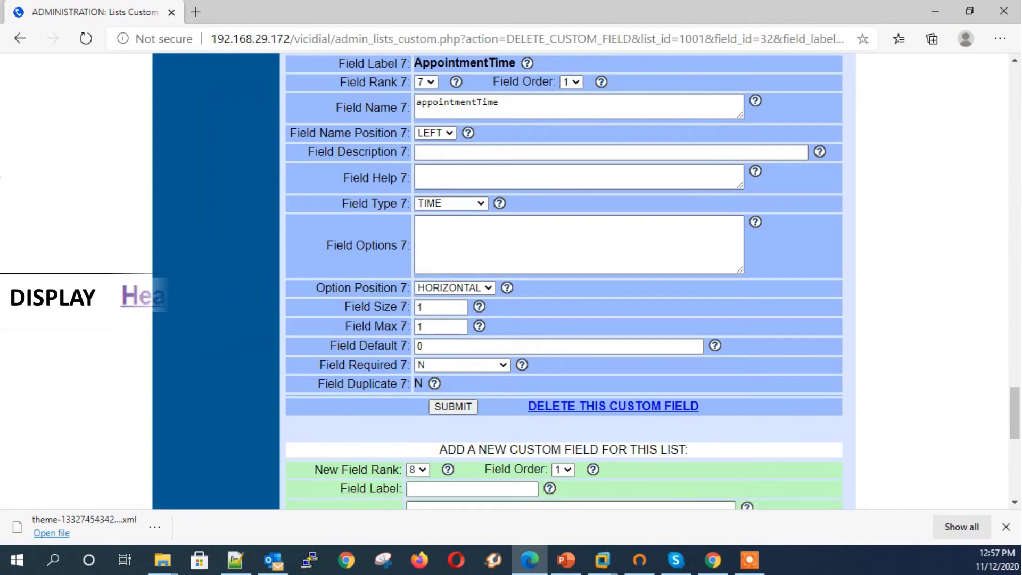
scroll(564, 282, down, 3)
Step: Enter label Campaingname with name and description 'Health Insurance campaing'
click(495, 289)
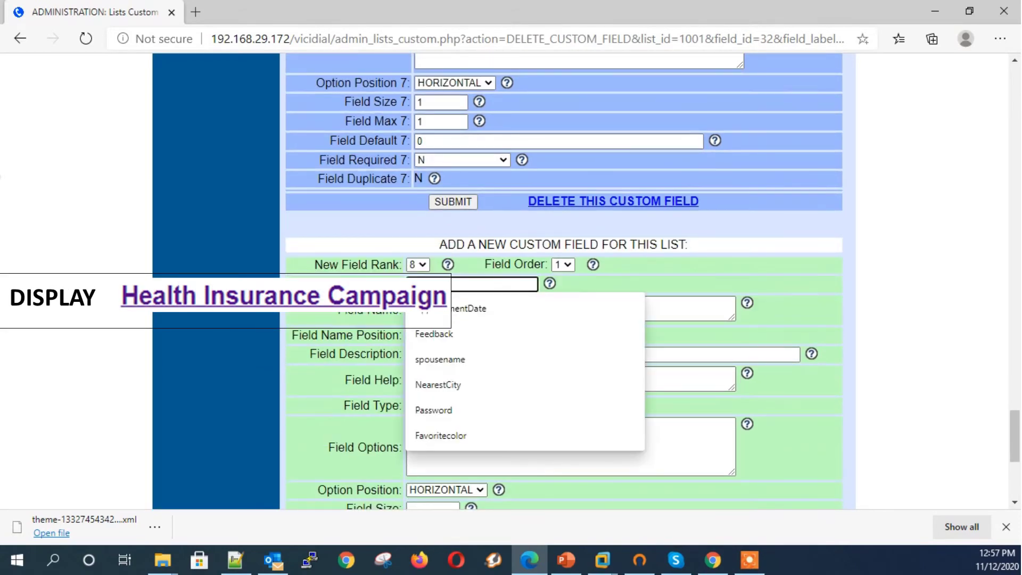
text(ca)
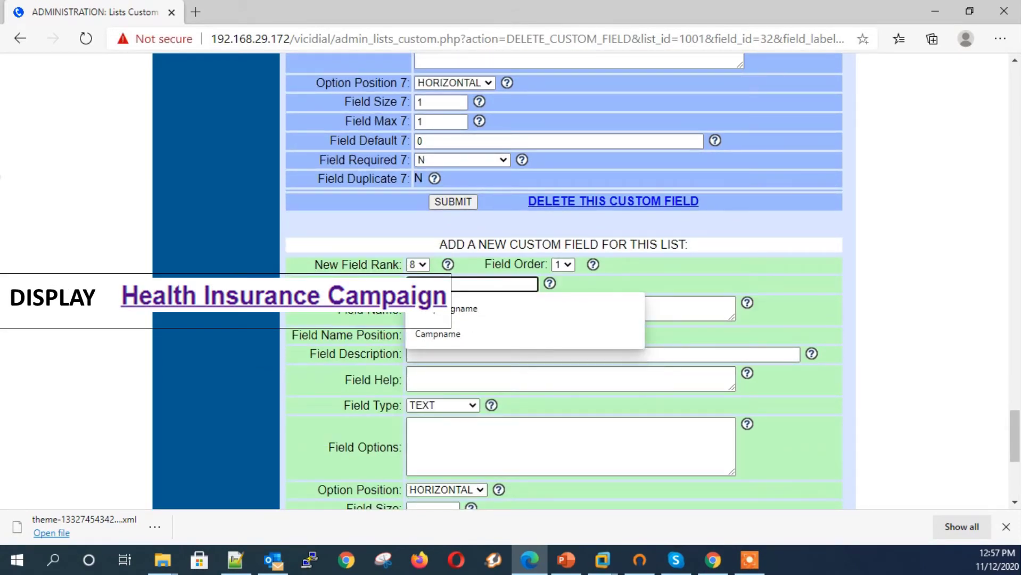
key(Down)
key(Tab)
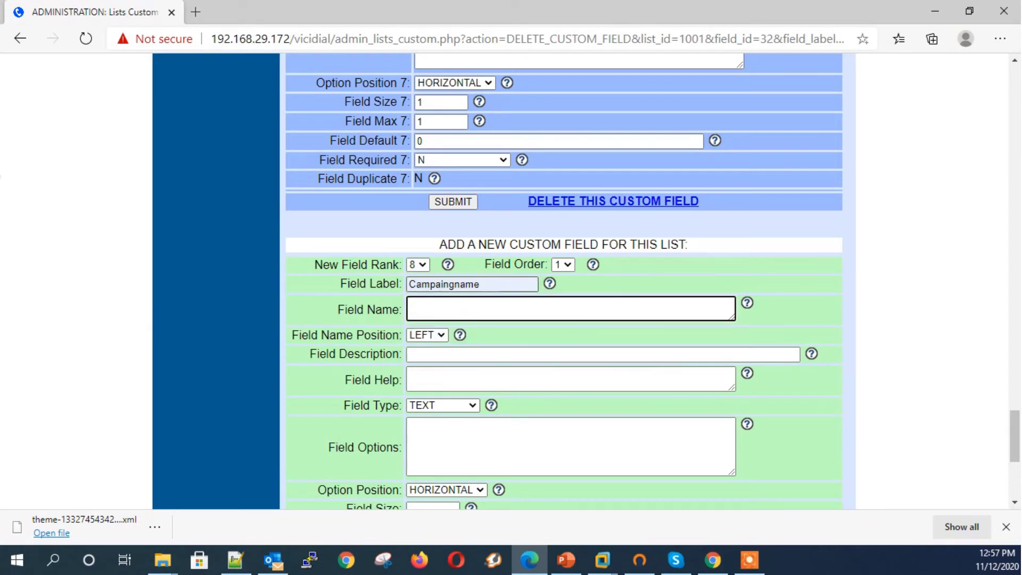
text(Health Insurance campaing)
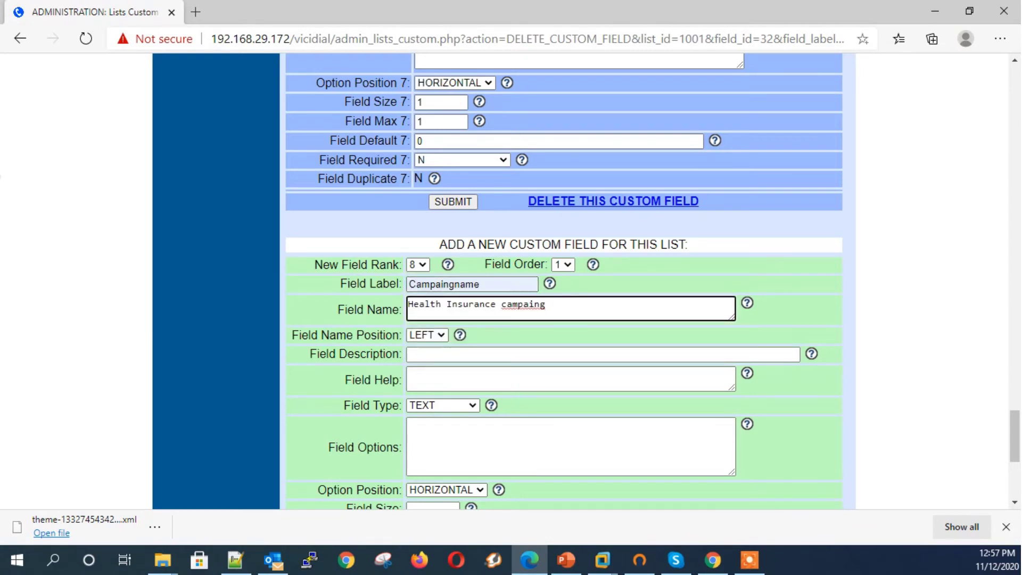
click(446, 355)
text(Health Insurance campaing)
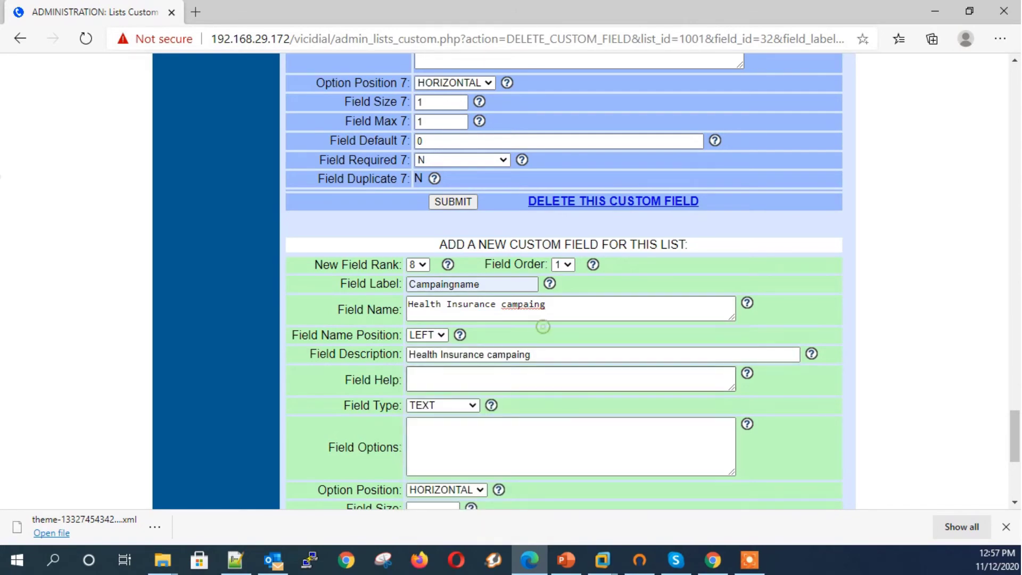
Step: Set the field type to DISPLAY and submit the Campaingname field
click(453, 405)
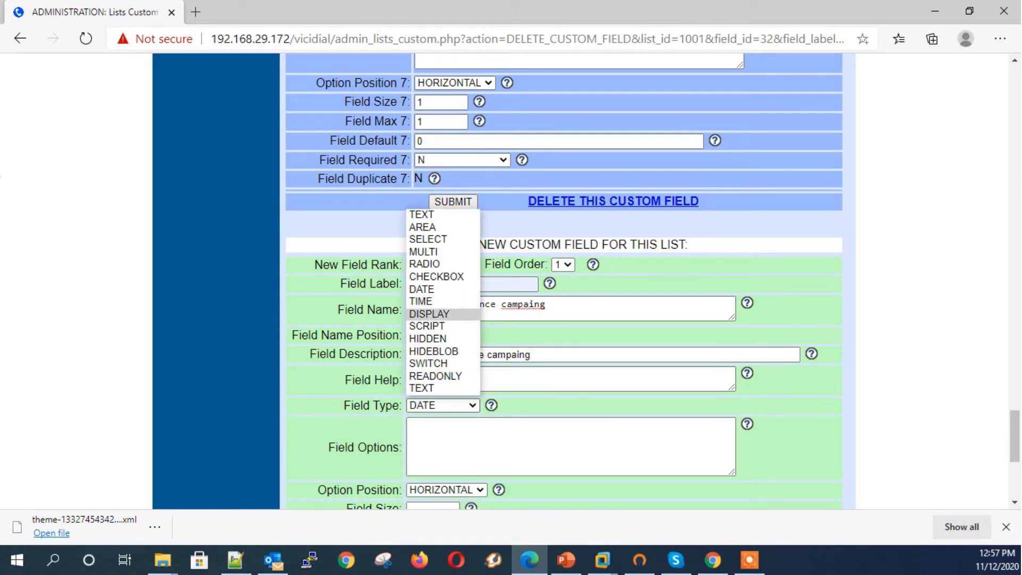
click(429, 313)
scroll(559, 395, down, 3)
click(563, 472)
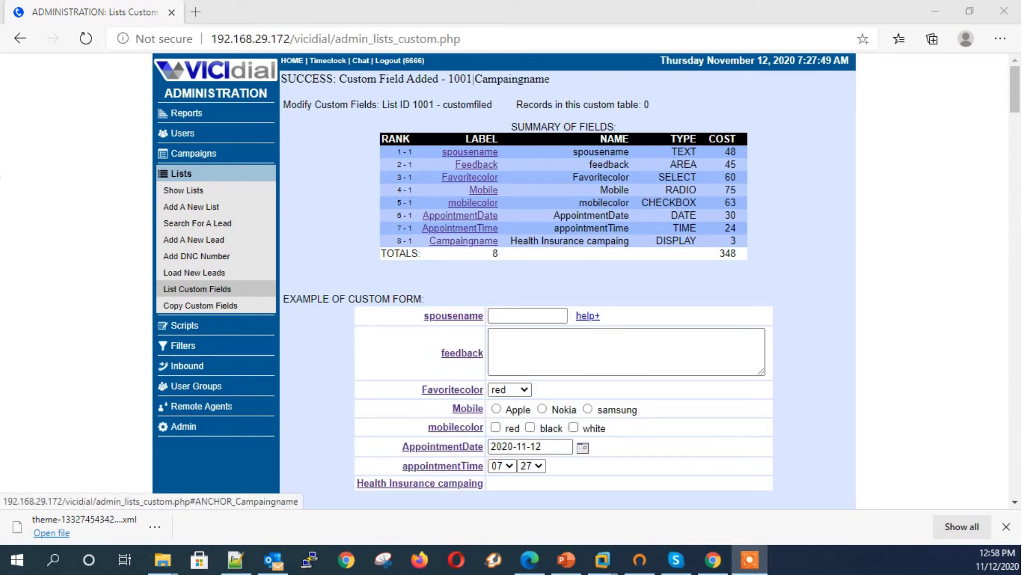
Step: Enter welcomeNote as the new field's label and 'welcome note' as its name
click(464, 241)
scroll(564, 282, down, 3)
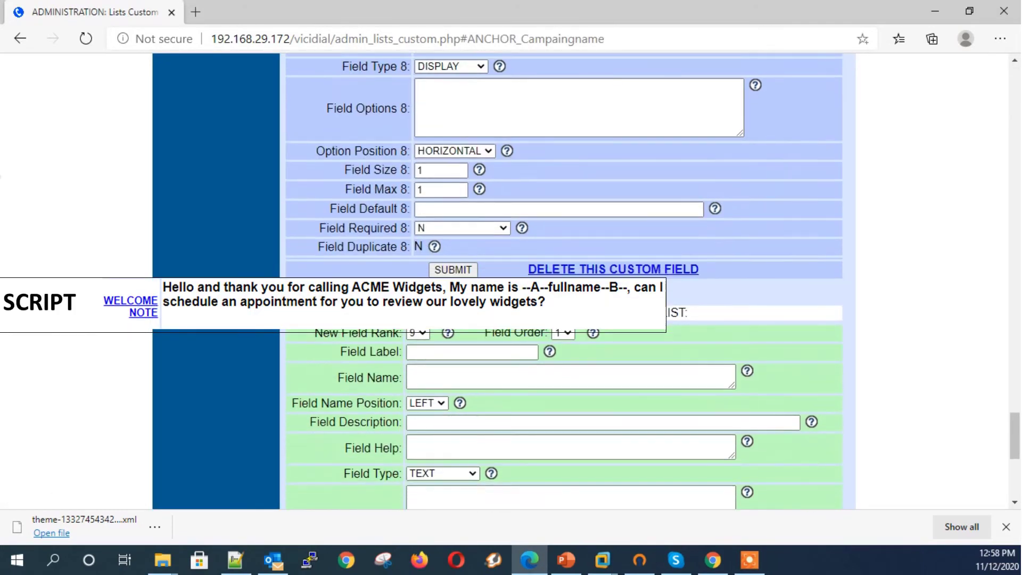
scroll(565, 282, down, 1)
click(472, 277)
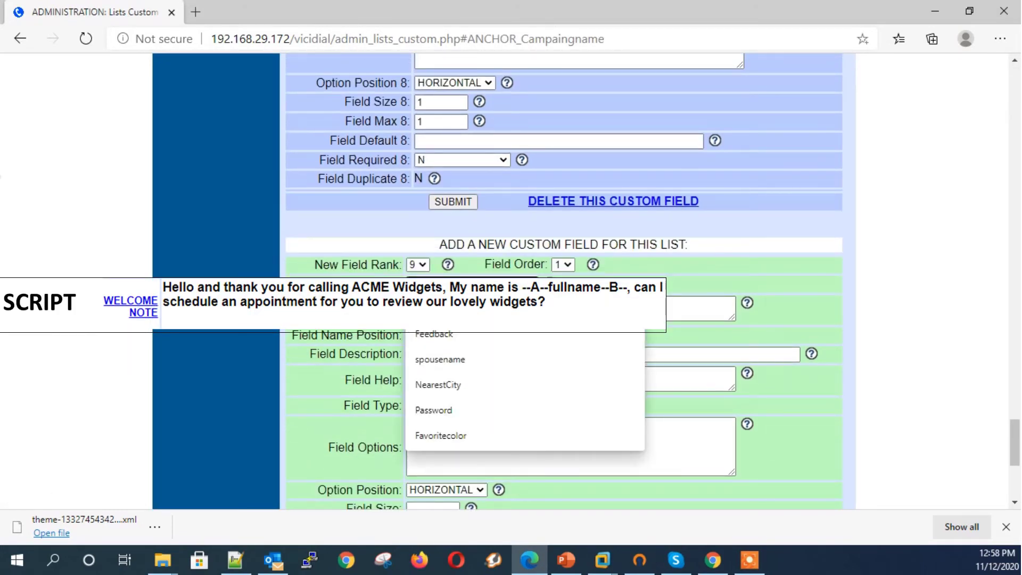
text(we)
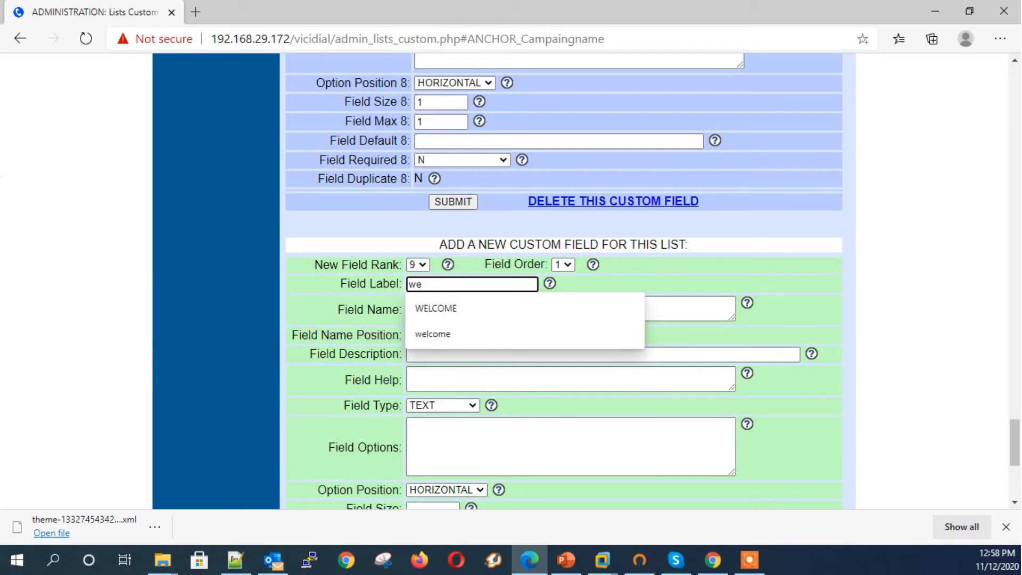
text(lcome)
text(Note)
key(Tab)
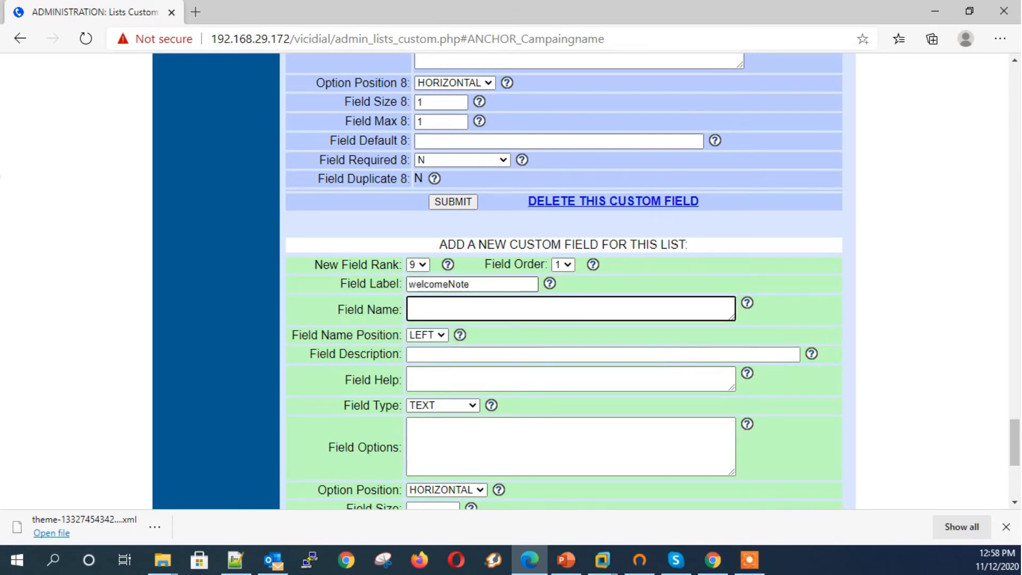
text(welcome note)
key(Tab)
key(Tab)
Step: Make it a SCRIPT field and paste the welcome script with the --A--fullname--B-- placeholder
key(Tab)
key(Tab)
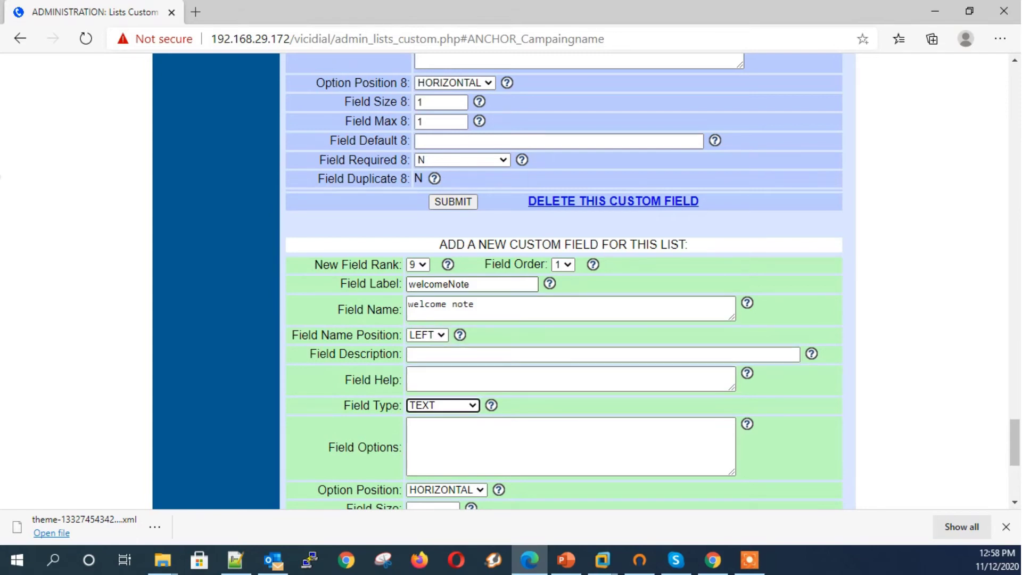
key(s)
key(s)
key(Tab)
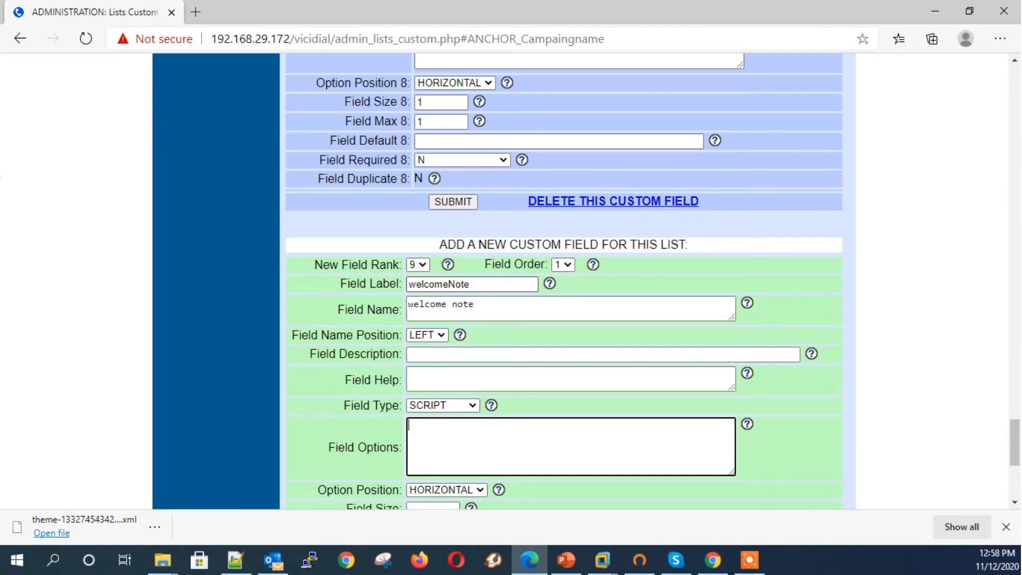
key(ctrl+v)
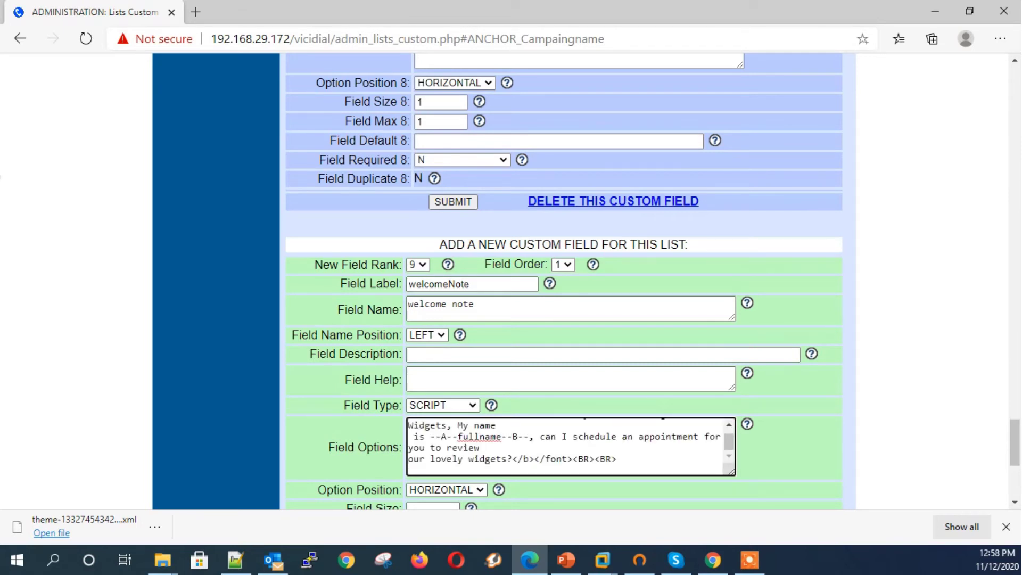
drag(430, 437, 529, 437)
scroll(567, 447, up, 1)
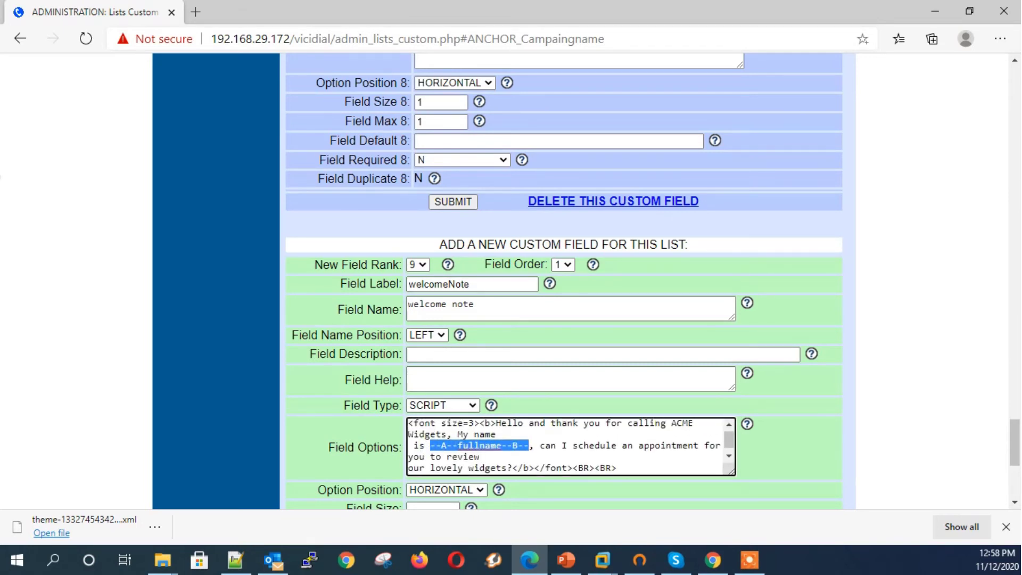
scroll(567, 447, down, 2)
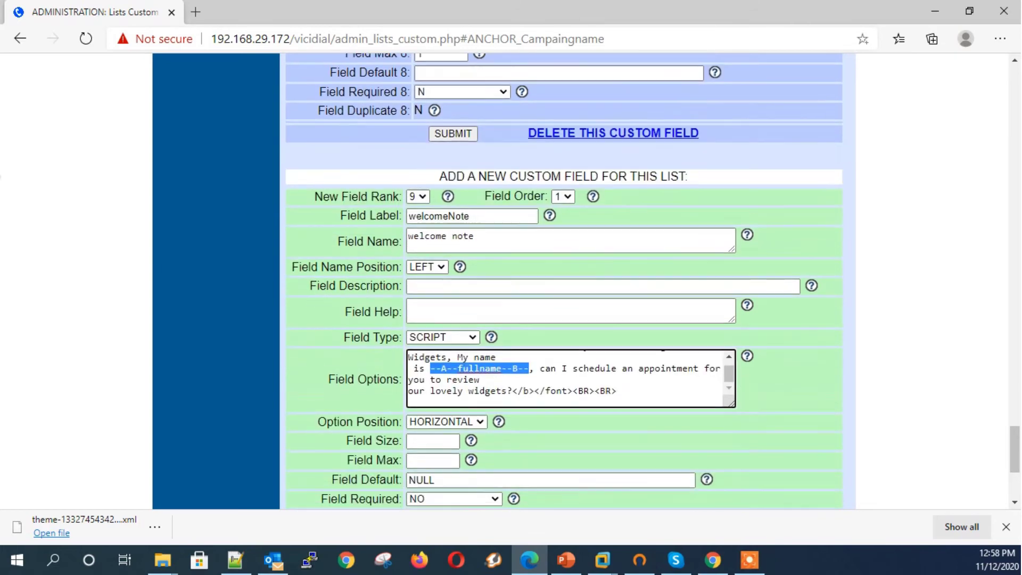
scroll(567, 378, down, 1)
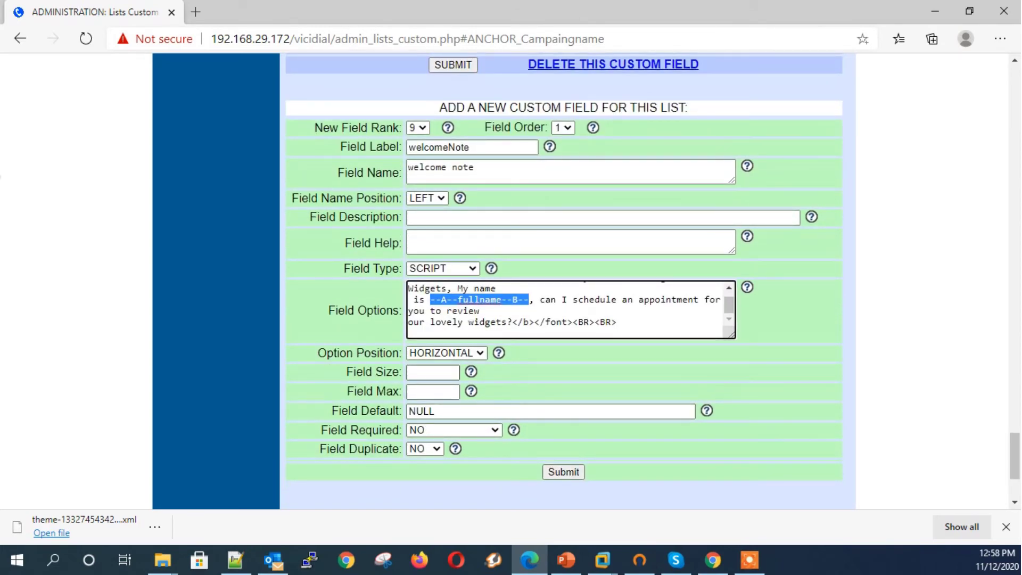
scroll(567, 320, down, 1)
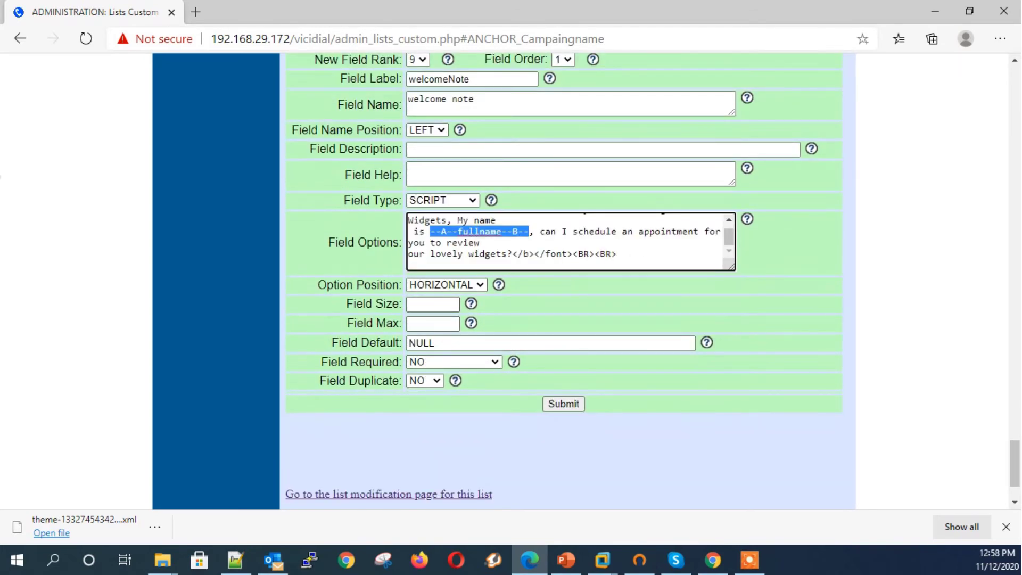
Step: Set size 1 and maximum 20 and submit the welcomeNote field
click(432, 304)
text(1)
key(Tab)
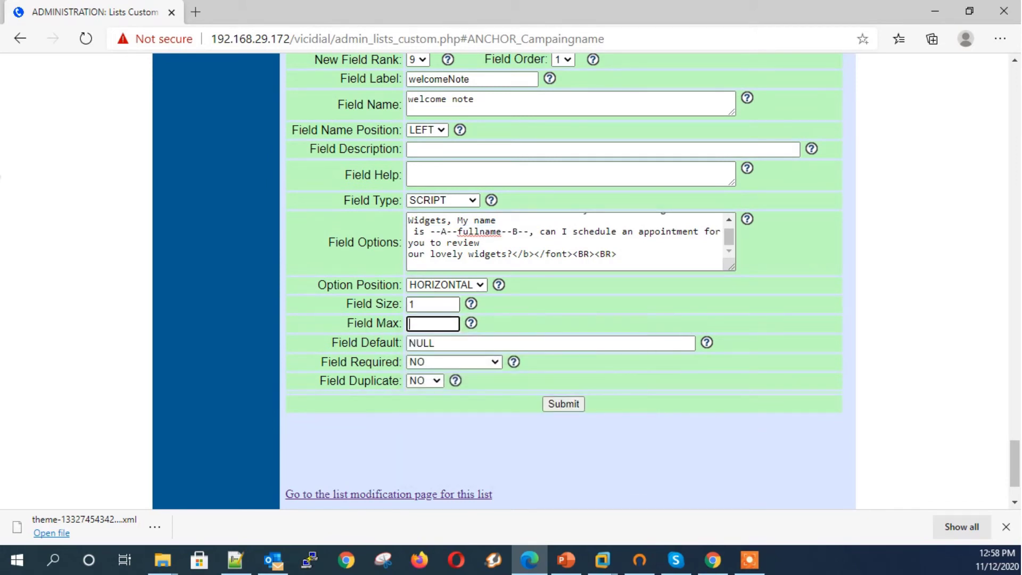
text(20)
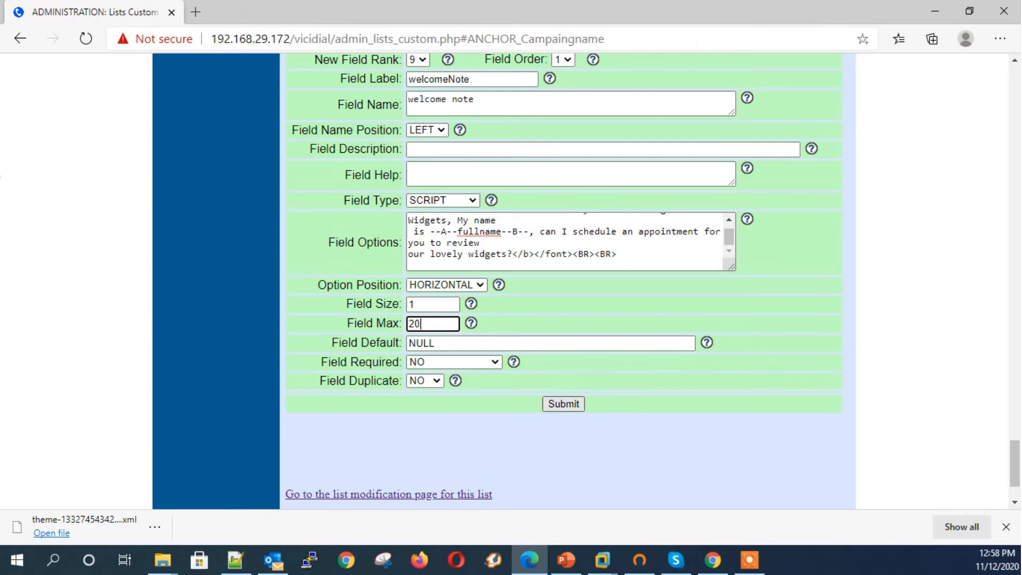
key(Return)
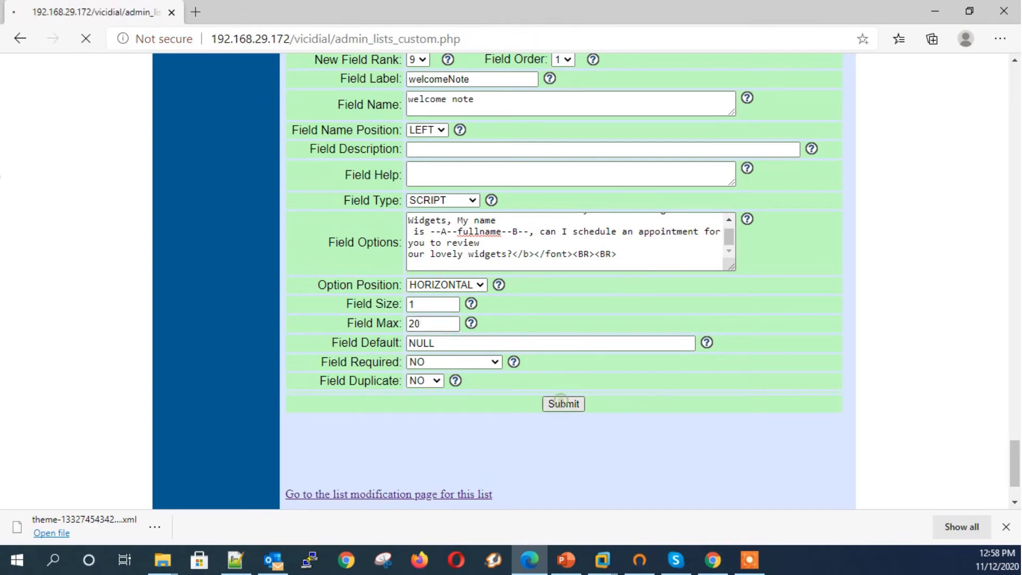
Step: Review the rendered welcome note script and its placeholder text
scroll(568, 282, down, 3)
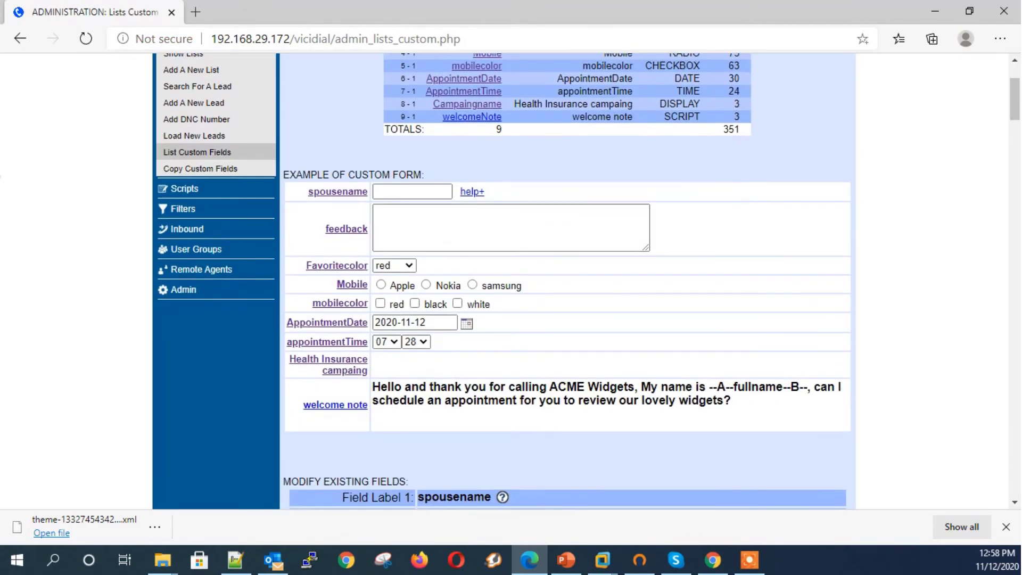
drag(737, 401, 304, 406)
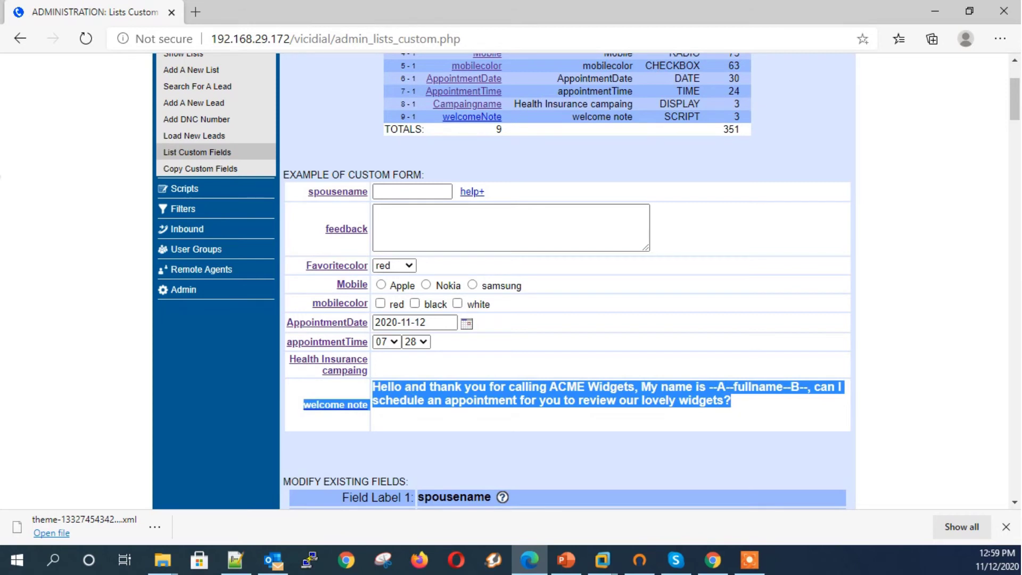
click(730, 405)
drag(730, 387, 798, 387)
key(alt+Tab)
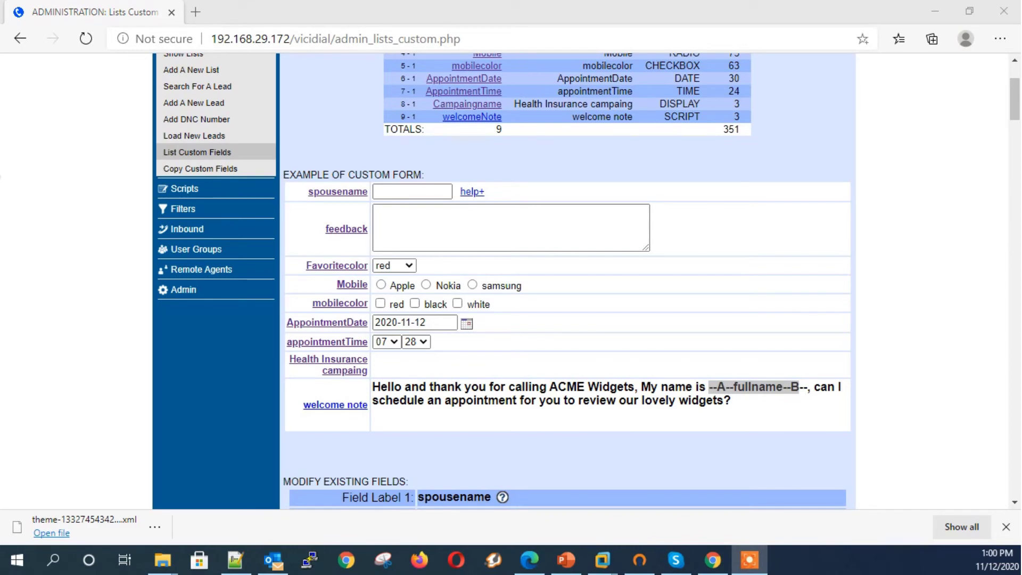
key(alt+Tab)
Step: Enter creditcardno as the new field's label and name
click(336, 405)
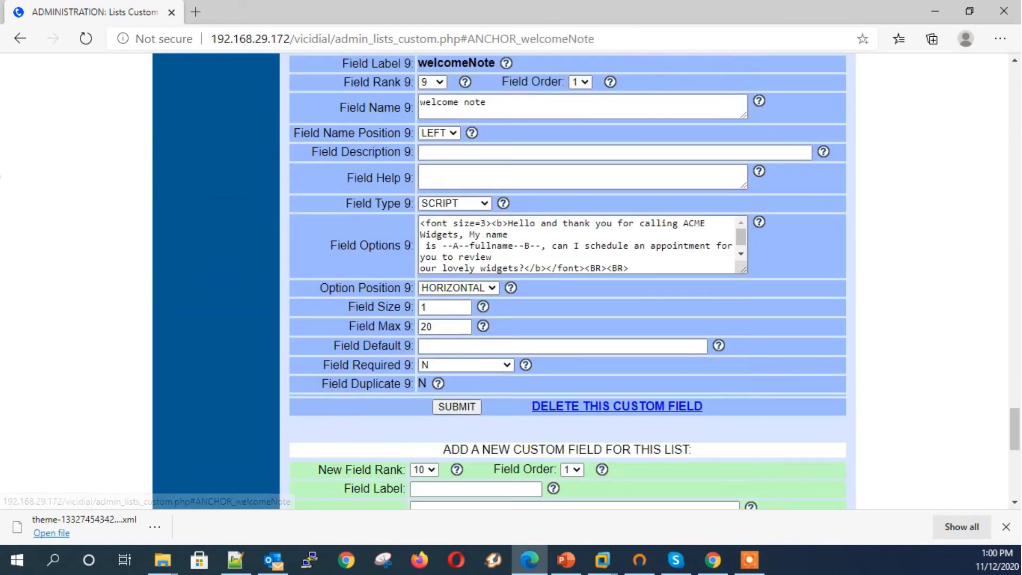
scroll(568, 282, down, 3)
click(476, 353)
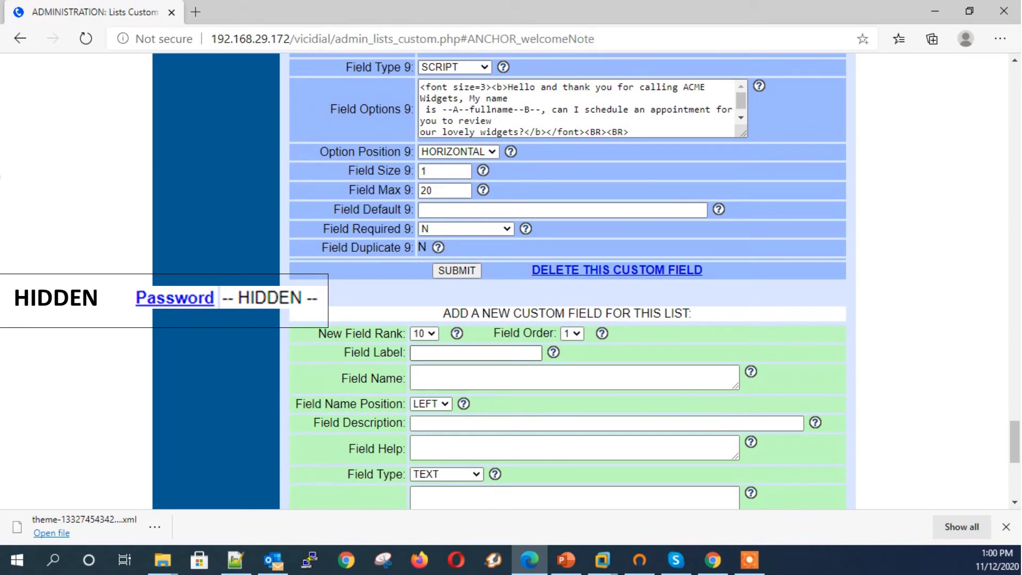
click(476, 353)
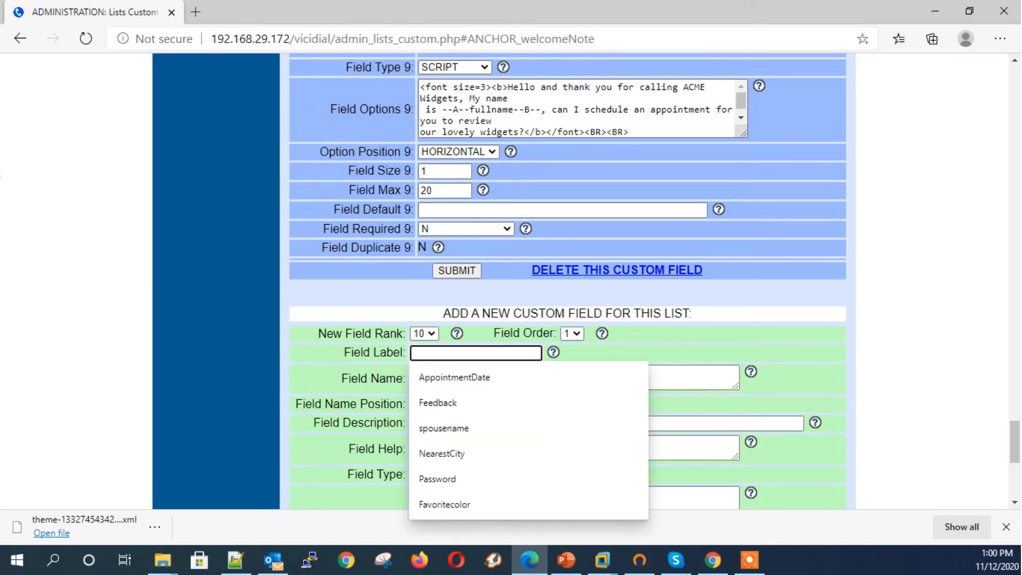
text(cre)
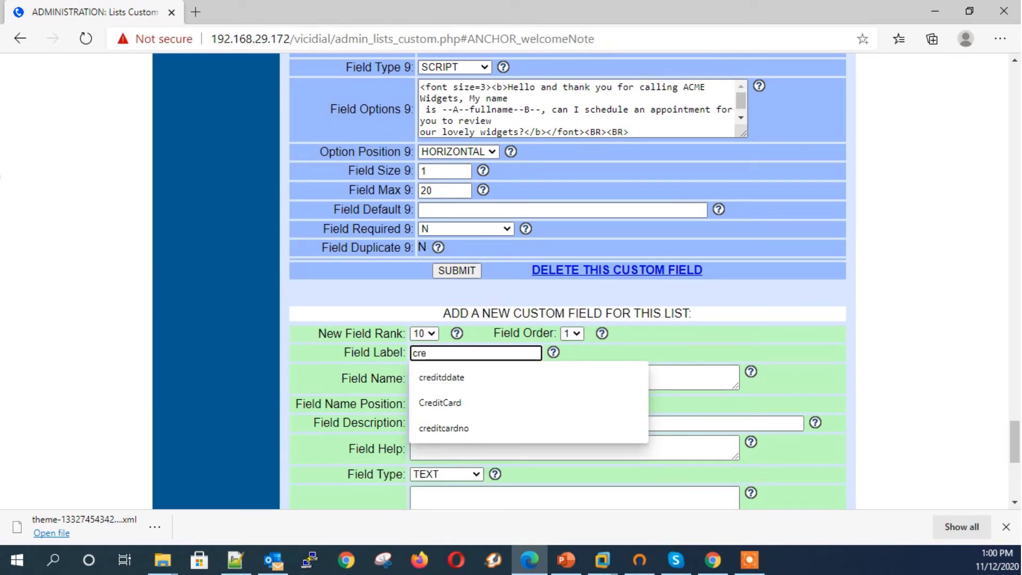
text(ditcardno)
key(Tab)
text(creditcardno)
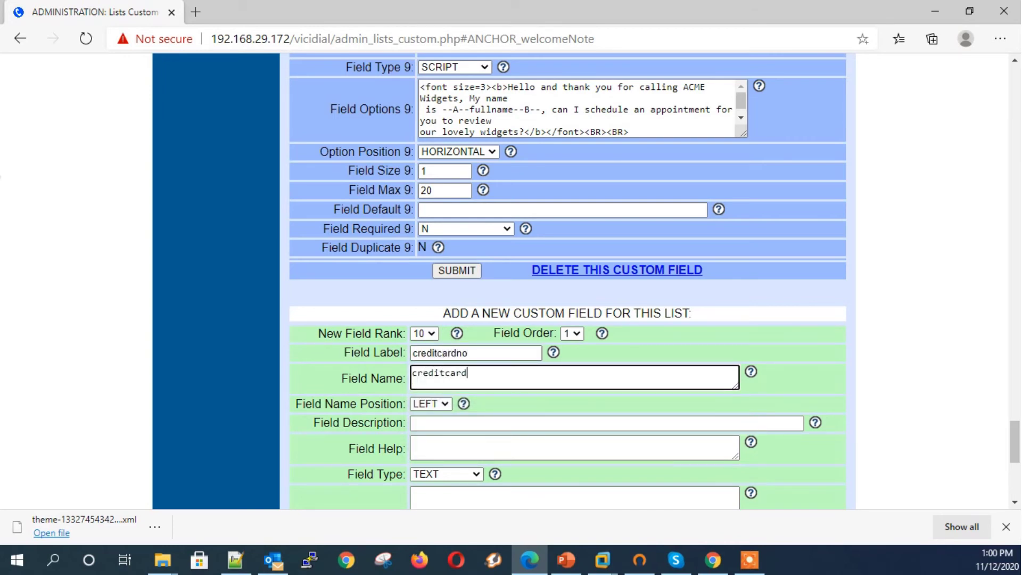
key(Tab)
Step: Set type HIDDEN with size and maximum 12, and submit creditcardno
key(Tab)
key(Tab)
key(Tab)
key(h)
key(Tab)
key(Tab)
key(Tab)
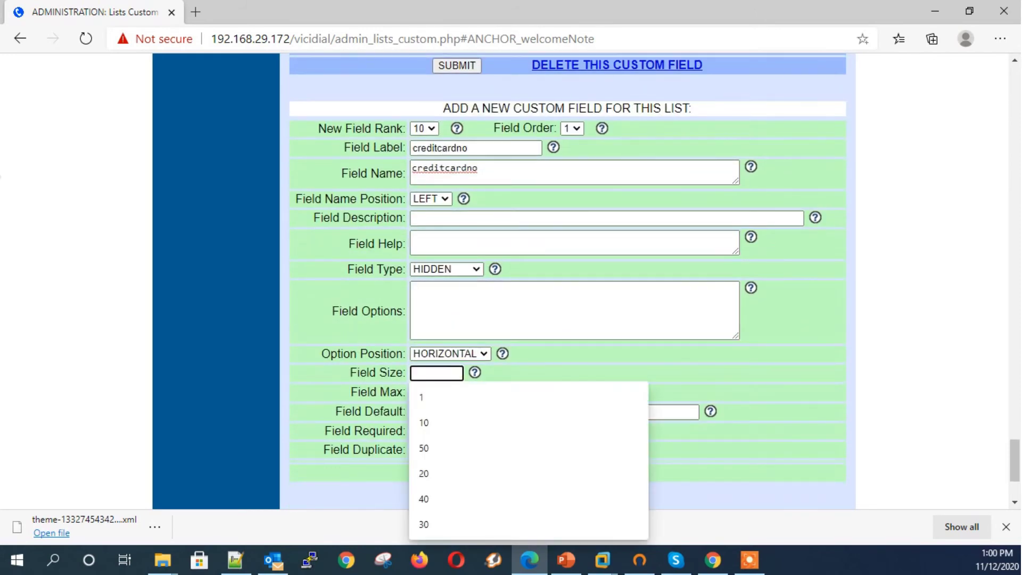
text(12)
key(Tab)
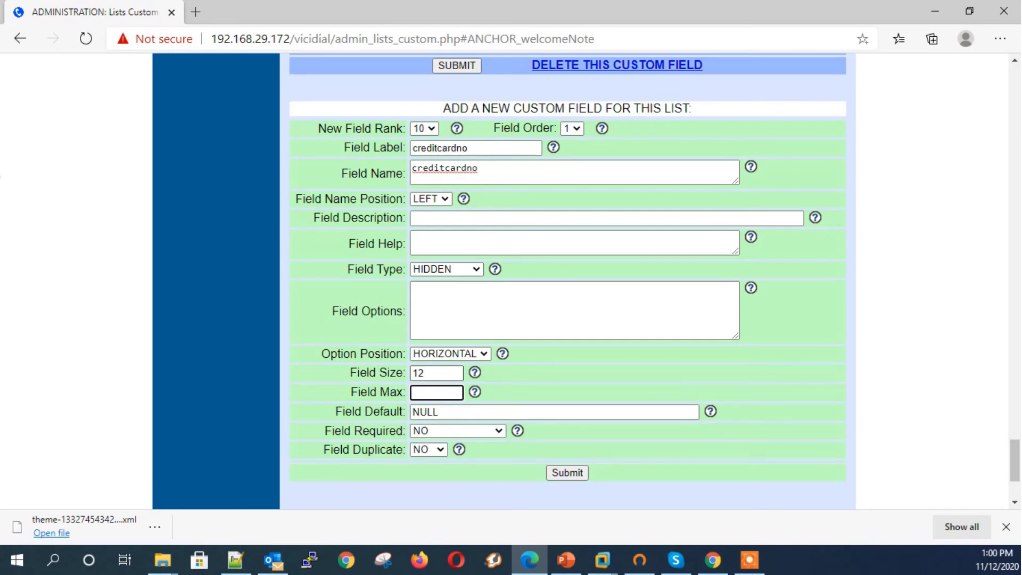
text(10)
key(BackSpace)
text(2)
key(Tab)
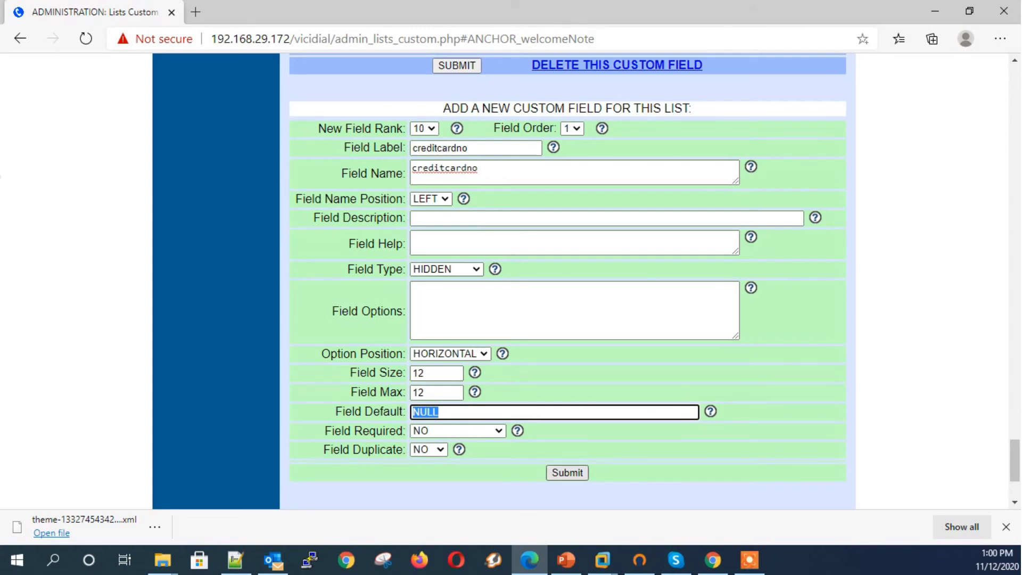
key(Return)
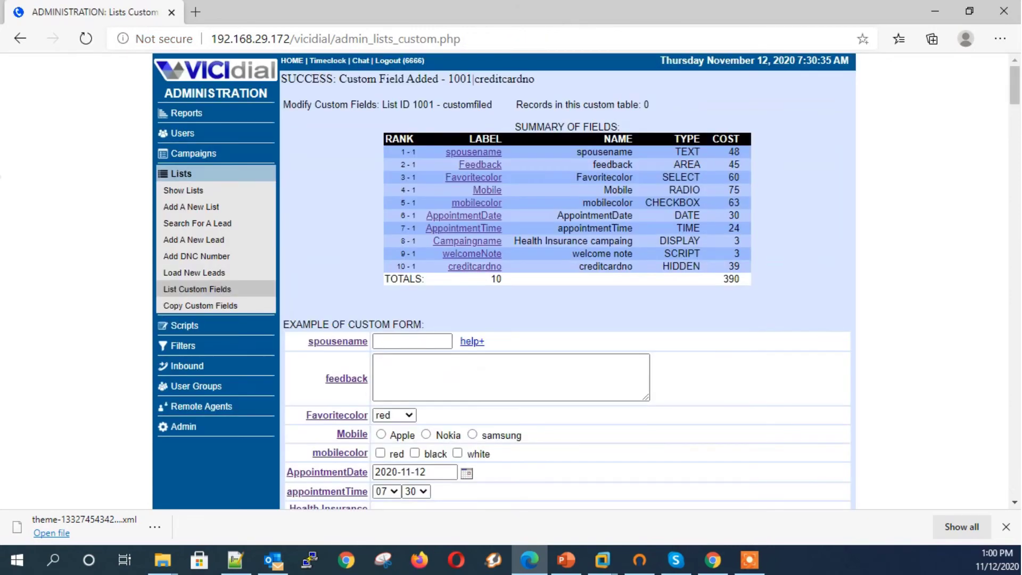
Step: Inspect the existing creditcardno custom field's settings
scroll(568, 281, down, 2)
drag(446, 452, 309, 452)
click(479, 444)
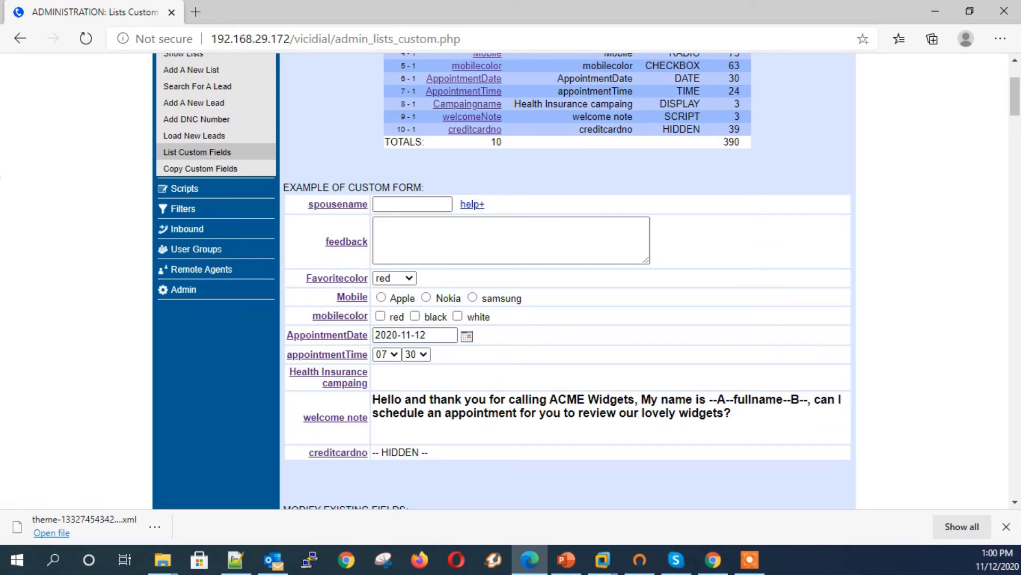
key(alt+Tab)
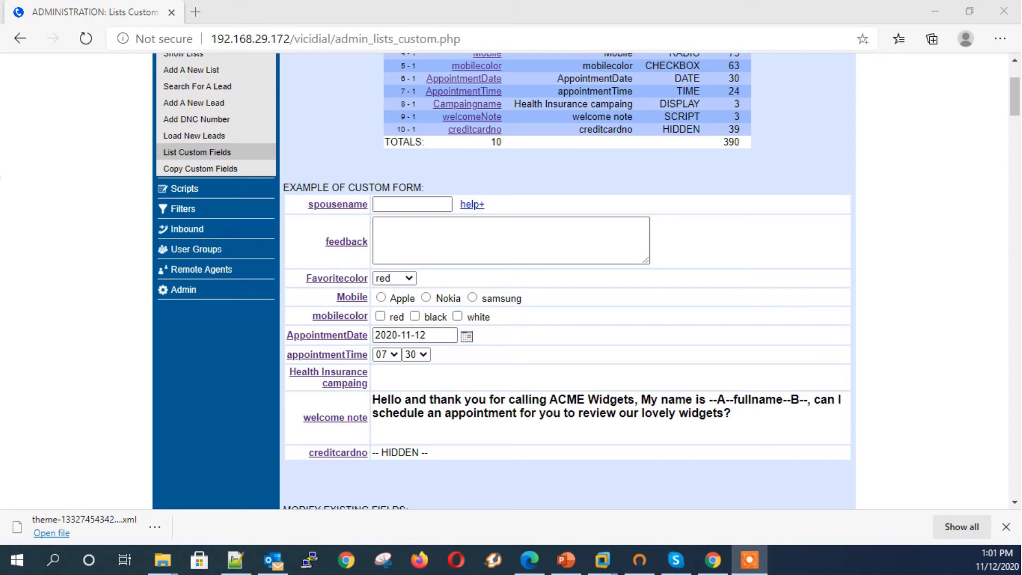
click(338, 452)
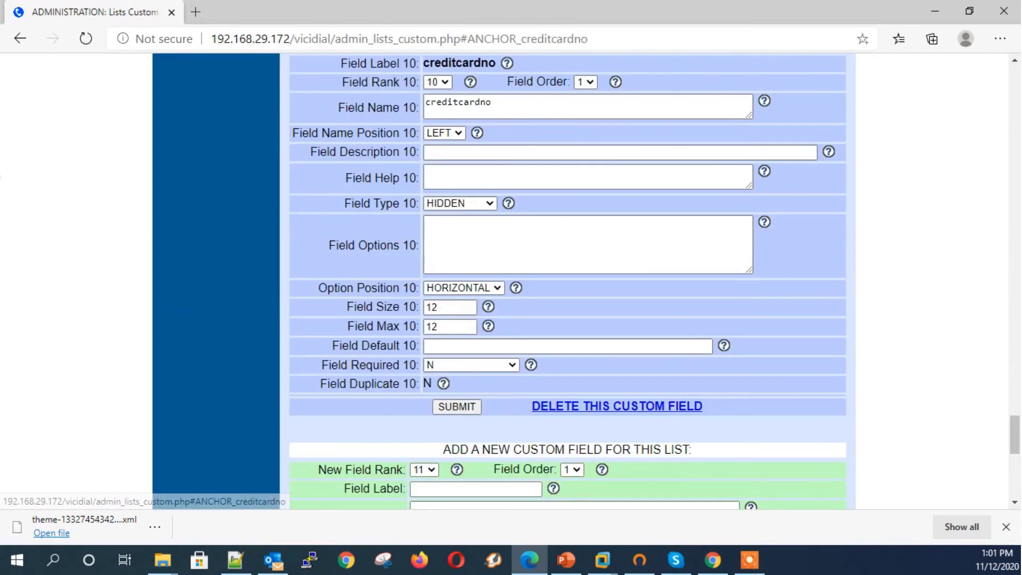
Step: Enter a new field labelled cartype, with name and description cardtype, of type READONLY
click(453, 284)
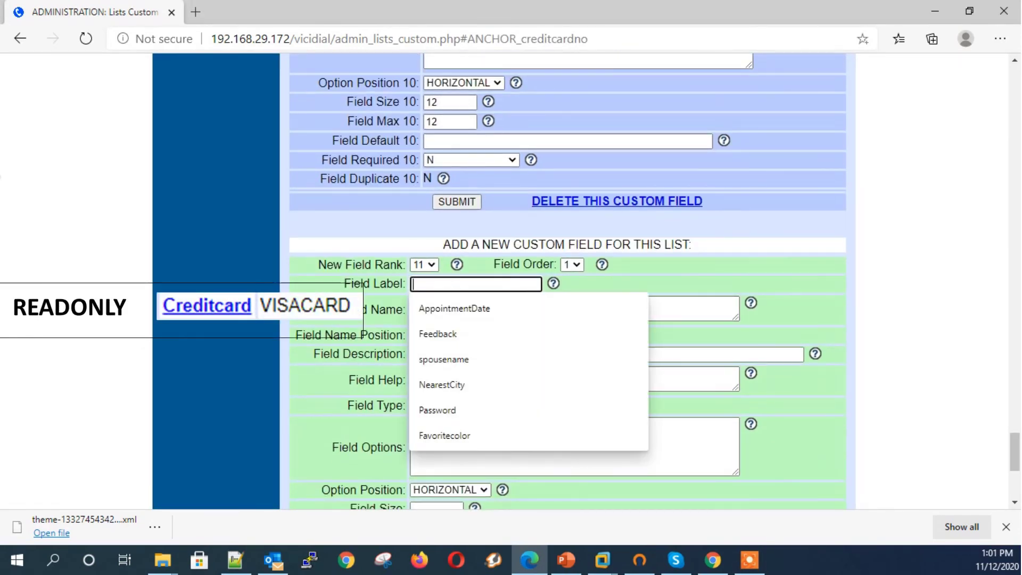
text(c)
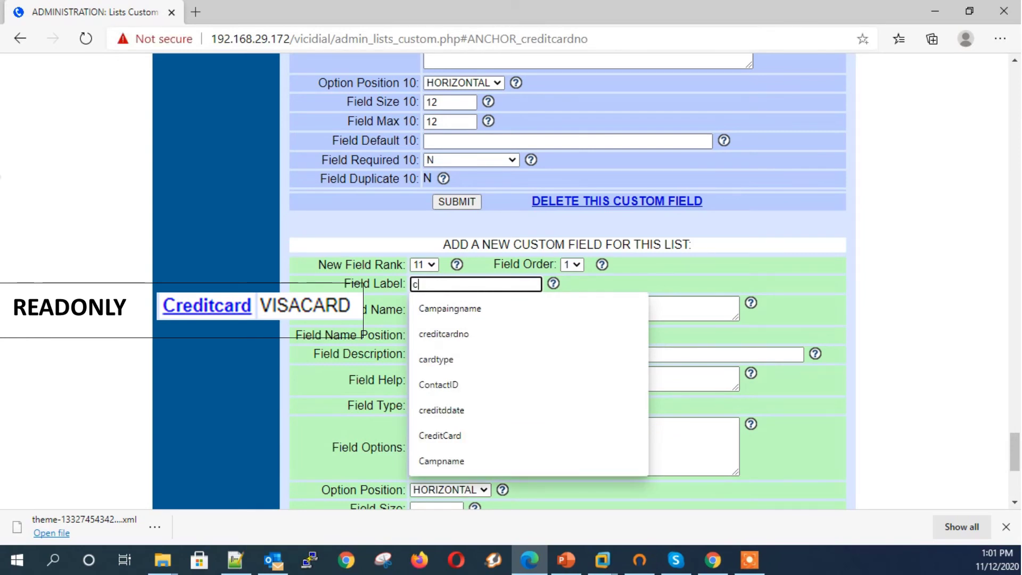
text(red)
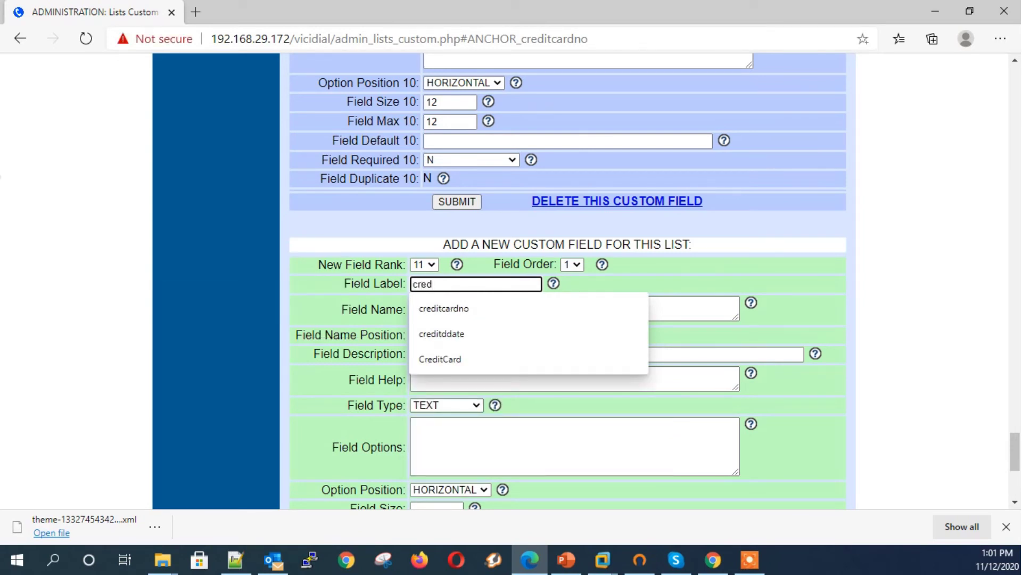
key(BackSpace)
key(BackSpace)
key(BackSpace)
text(ar)
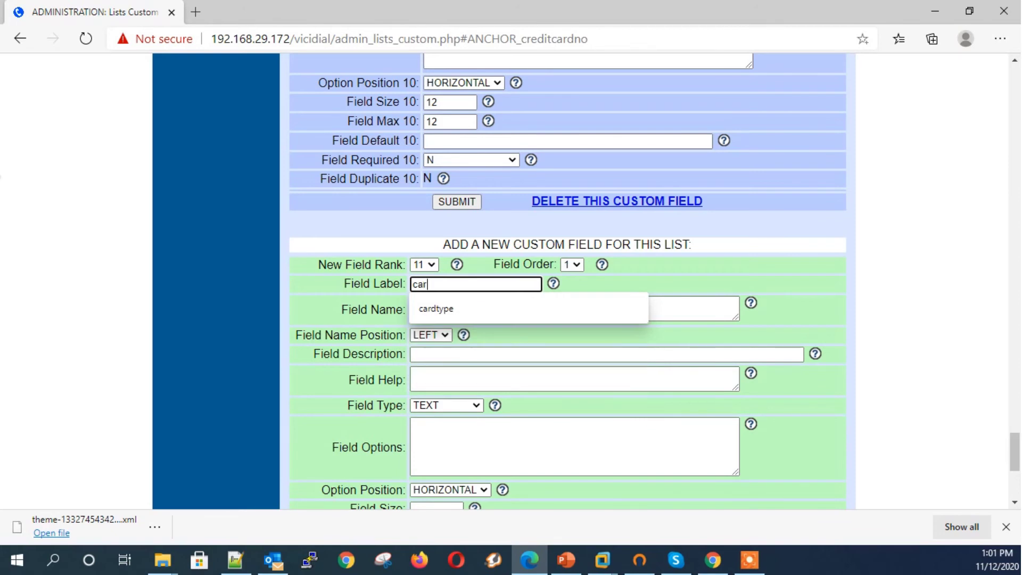
text(type)
key(Tab)
text(cardtype)
key(Tab)
key(Tab)
text(cardtype)
key(Tab)
key(r)
key(r)
key(Tab)
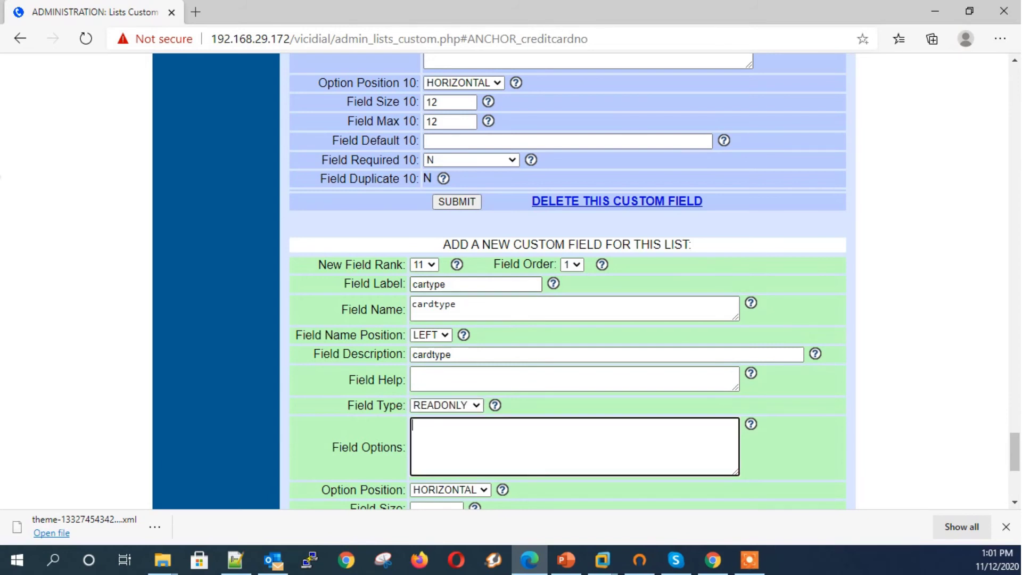
Step: Give the cartype field size 10 and maximum length 10, and submit it
scroll(568, 281, down, 4)
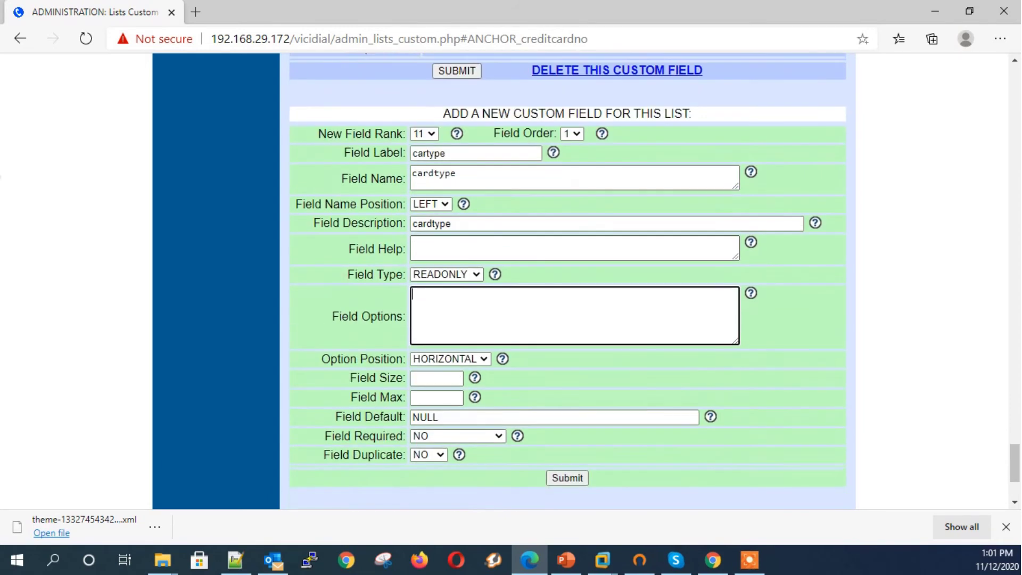
click(436, 304)
text(10)
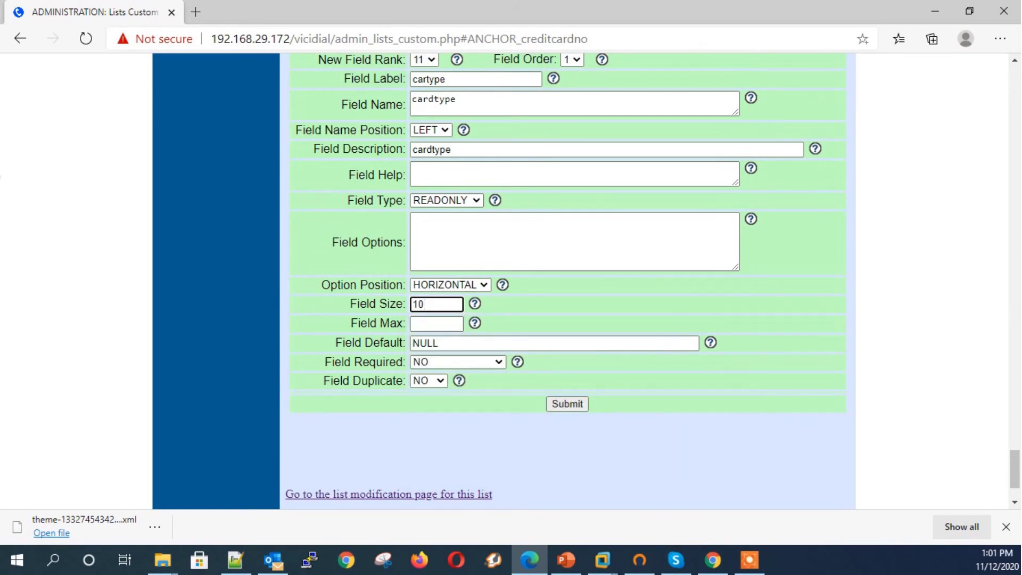
click(436, 324)
text(10)
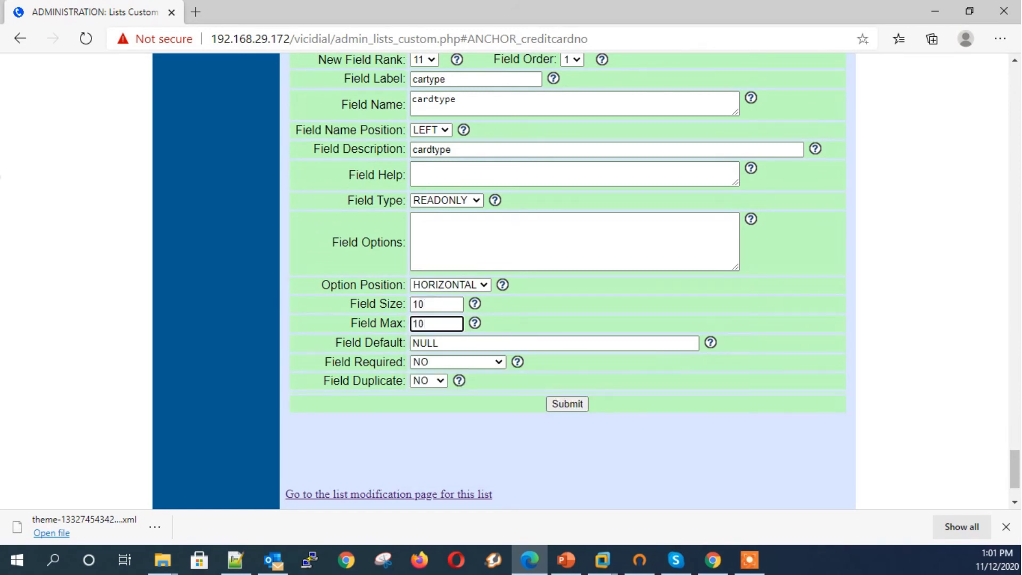
click(567, 403)
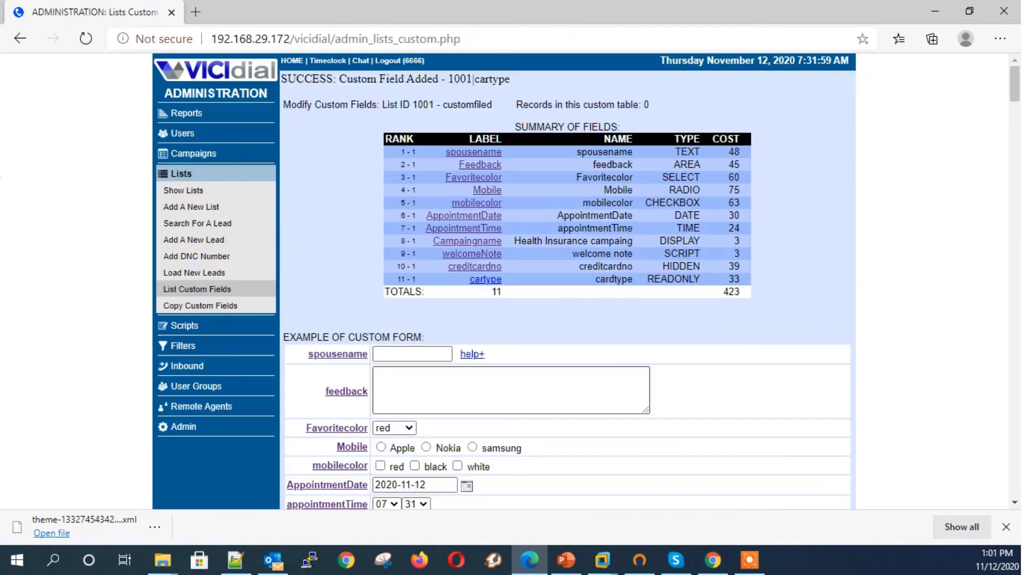
Step: Start a new field labelled Switch, named switch, of type SWITCH
scroll(586, 281, down, 3)
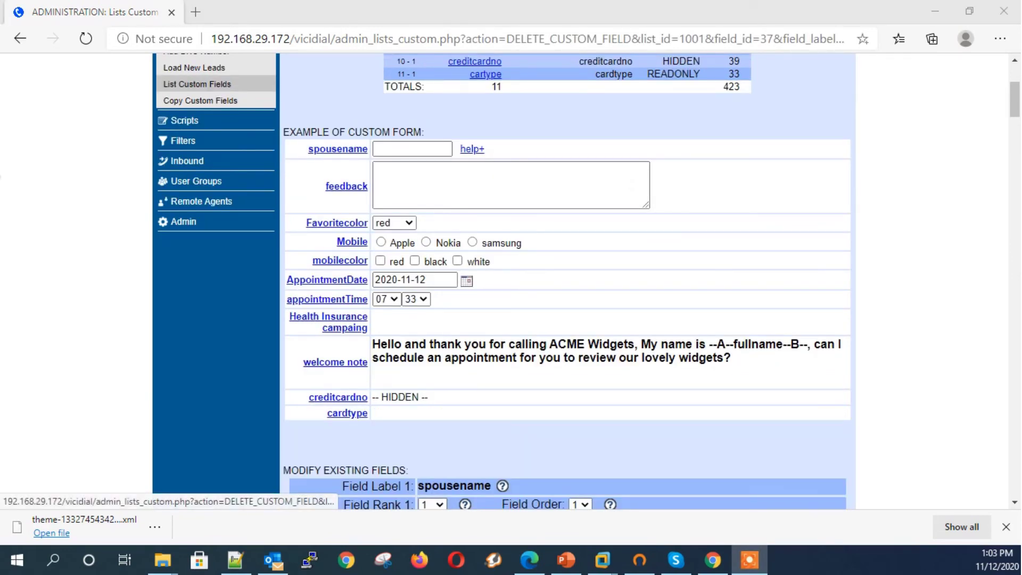
scroll(568, 283, down, 15)
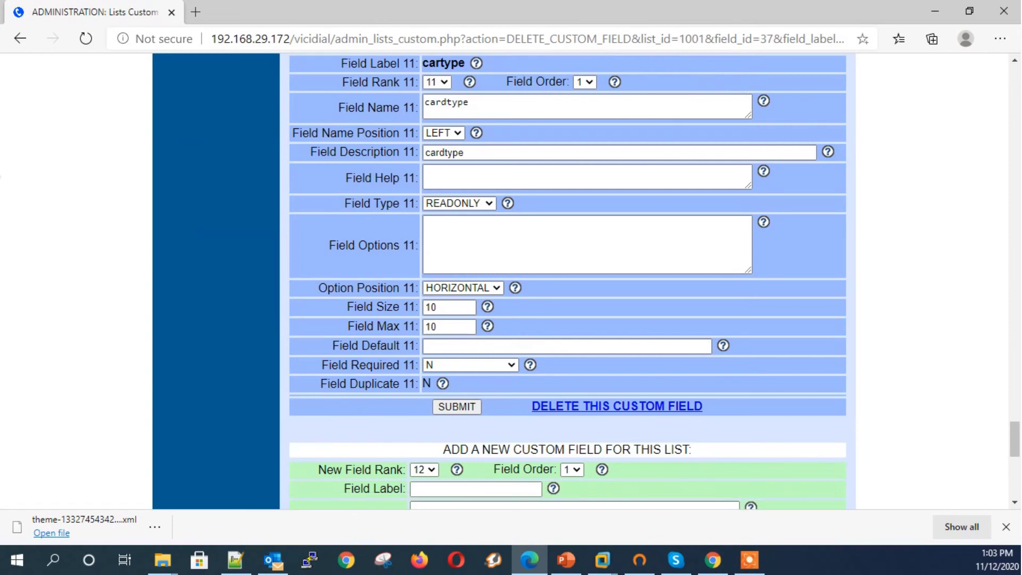
scroll(567, 282, down, 1)
click(476, 351)
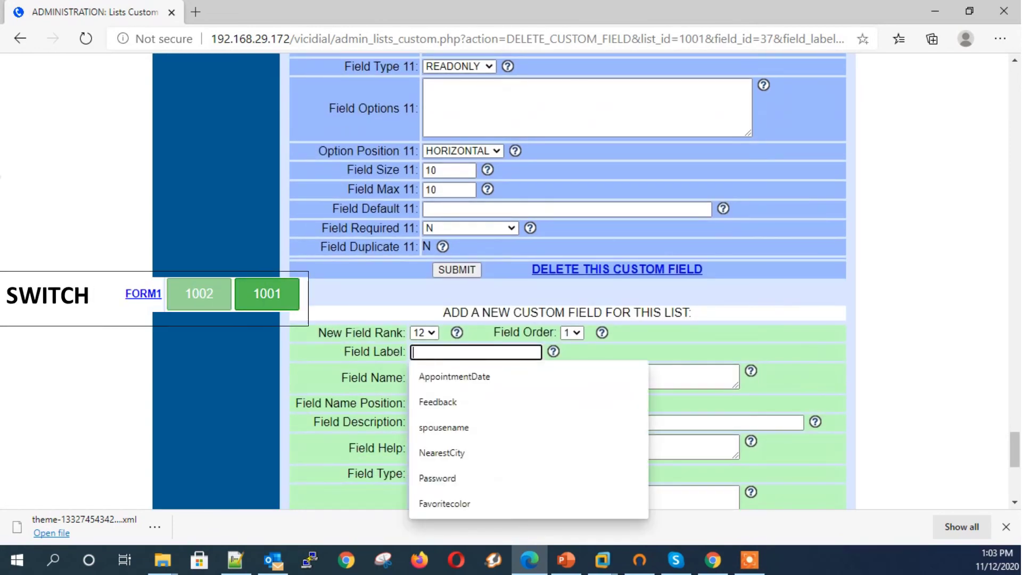
text(S)
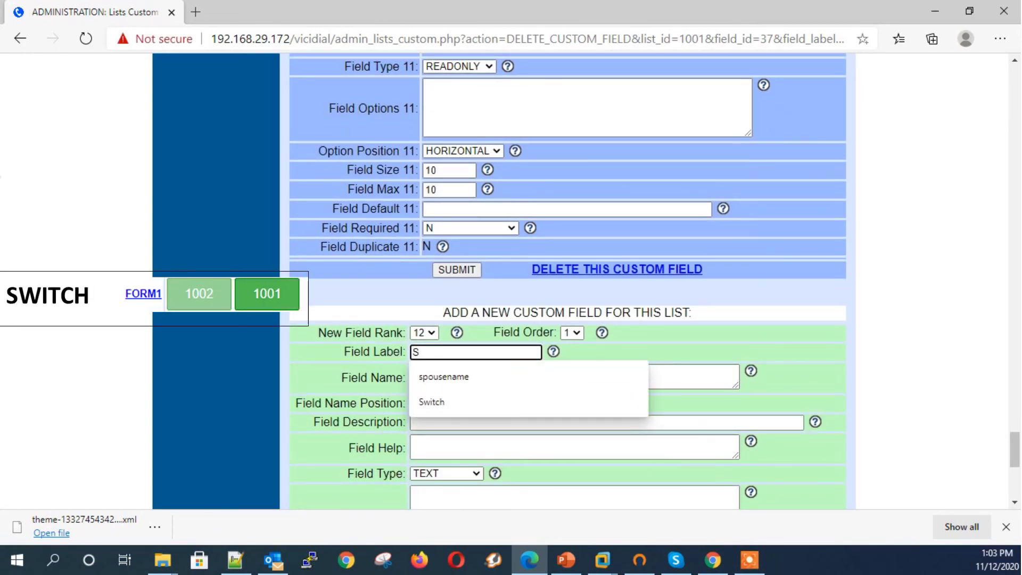
text(with)
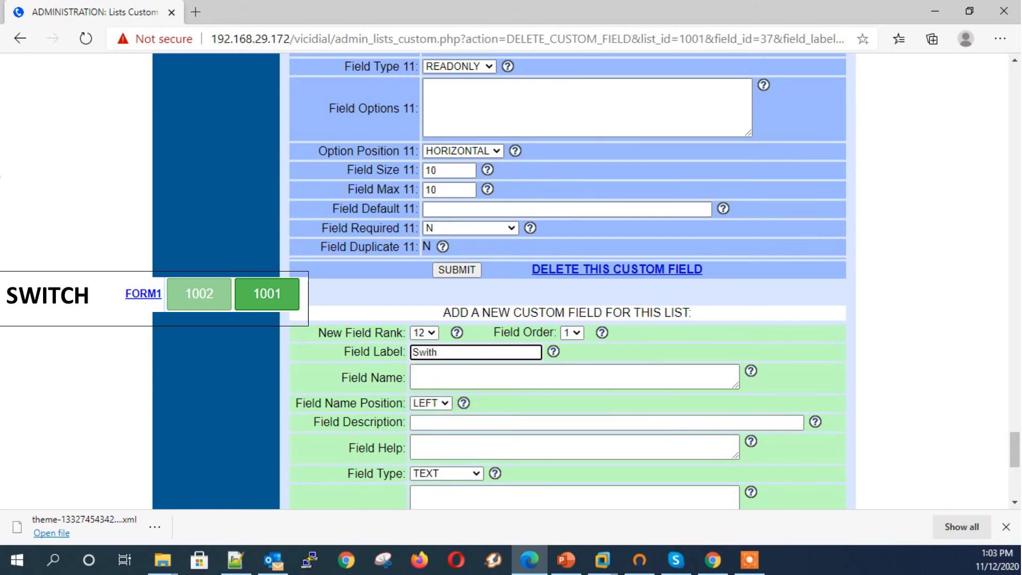
text(c)
key(BackSpace)
key(BackSpace)
text(c)
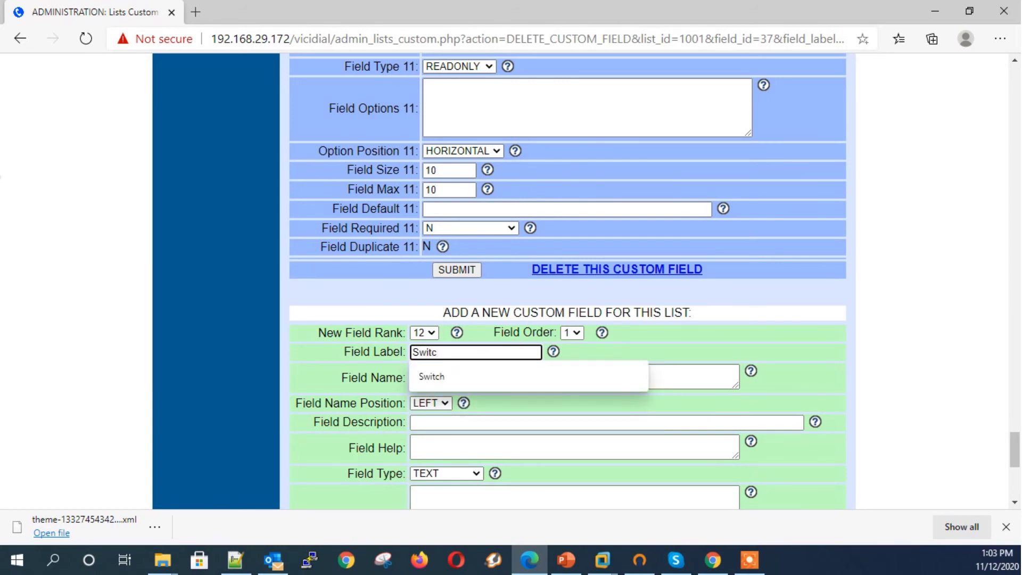
text(h)
key(Tab)
text(switch)
key(Tab)
key(Tab)
key(Tab)
key(Tab)
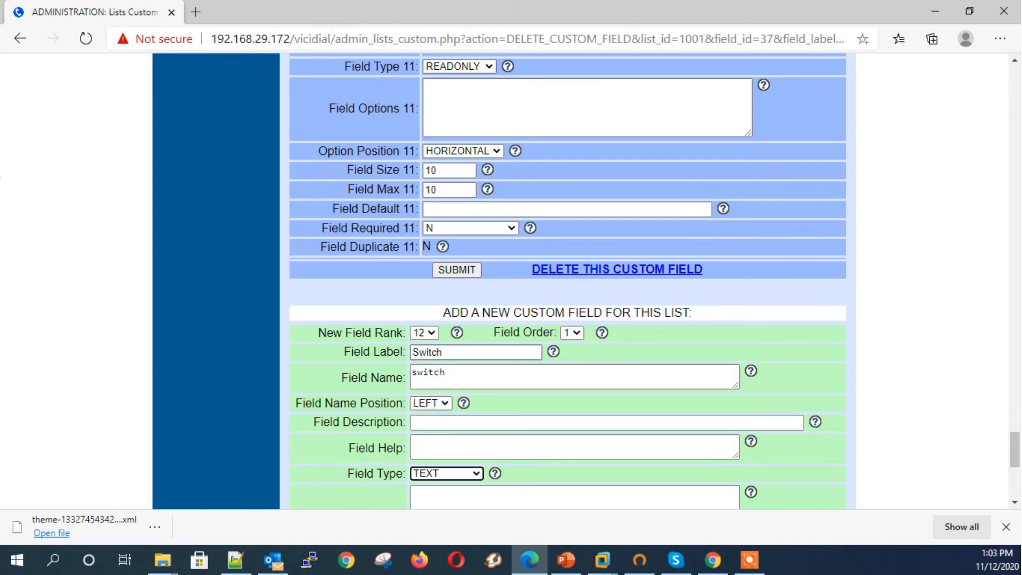
key(s)
key(s)
key(s)
key(Tab)
Step: Add the options '1001, Health' and '1002, Medical' and submit the Switch field
scroll(655, 281, down, 1)
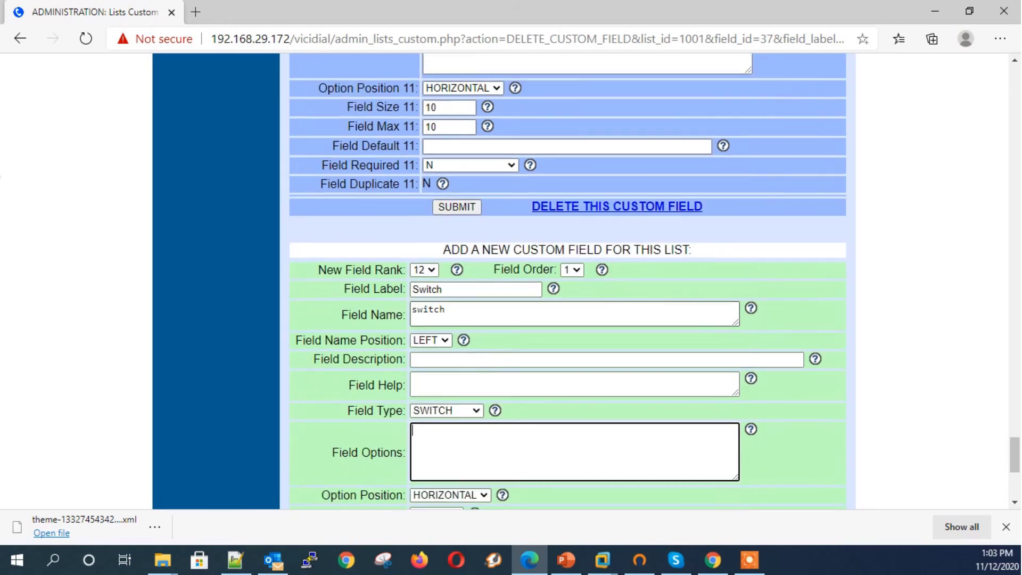
text(1001, Health)
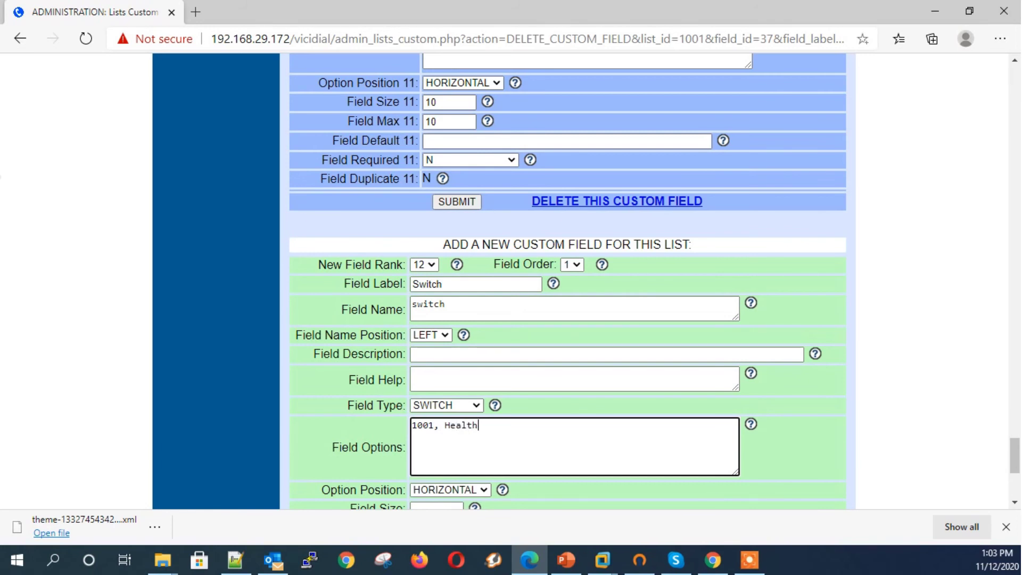
key(Return)
text(1002, Medical)
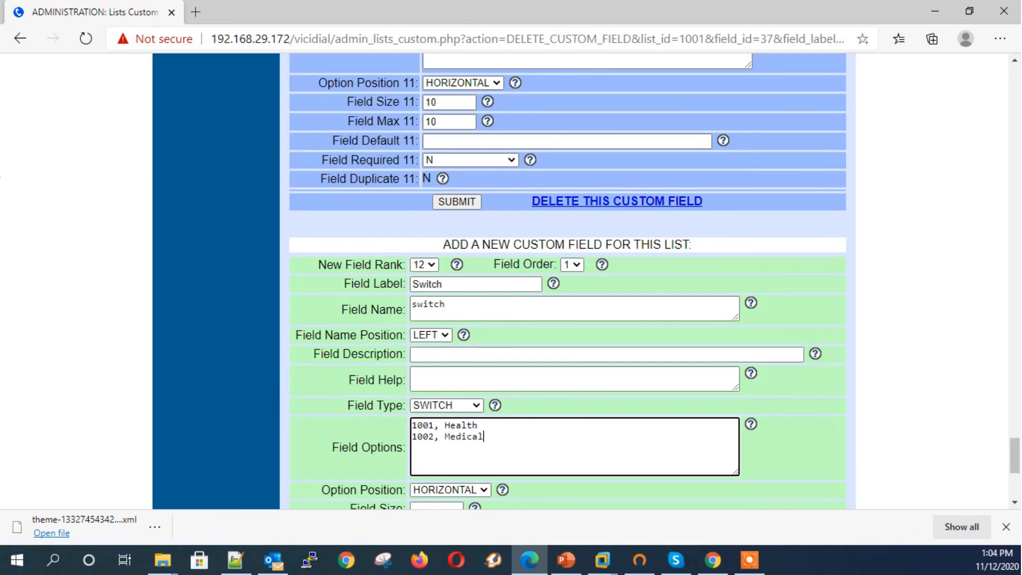
scroll(568, 282, down, 3)
click(566, 471)
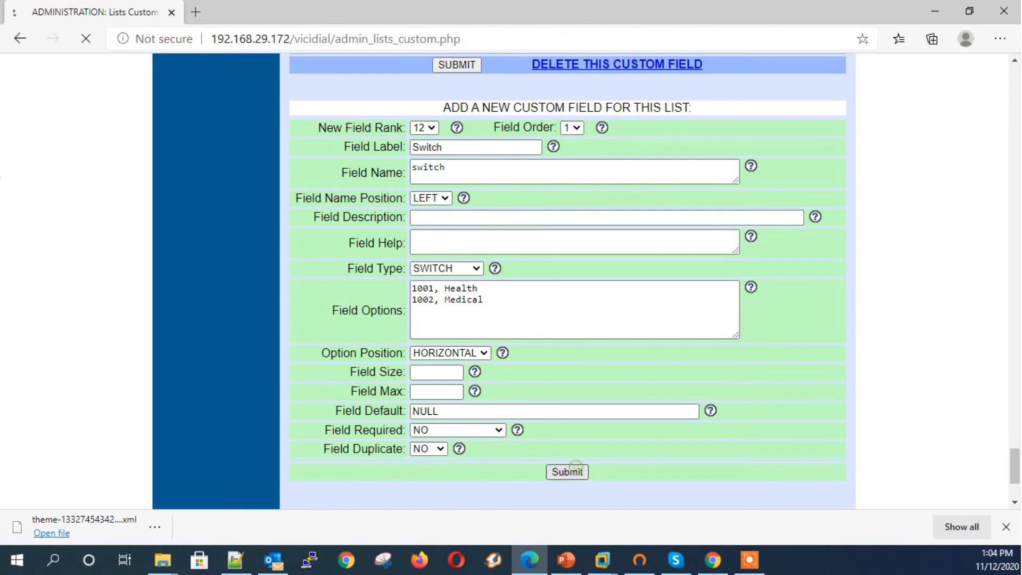
Step: Submit the Re-Login form to return to the Health campaign agent screen
scroll(568, 282, down, 4)
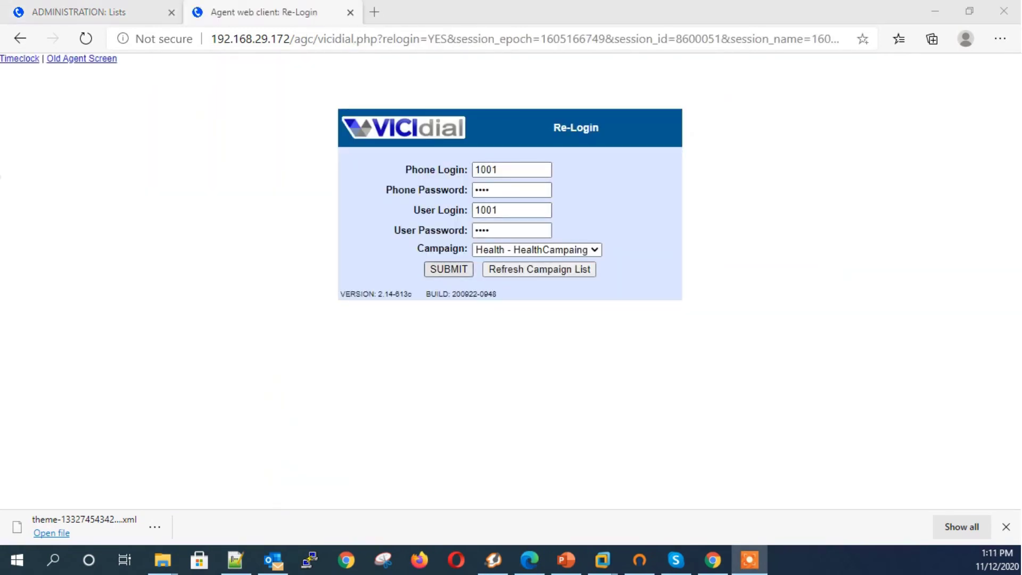
click(449, 268)
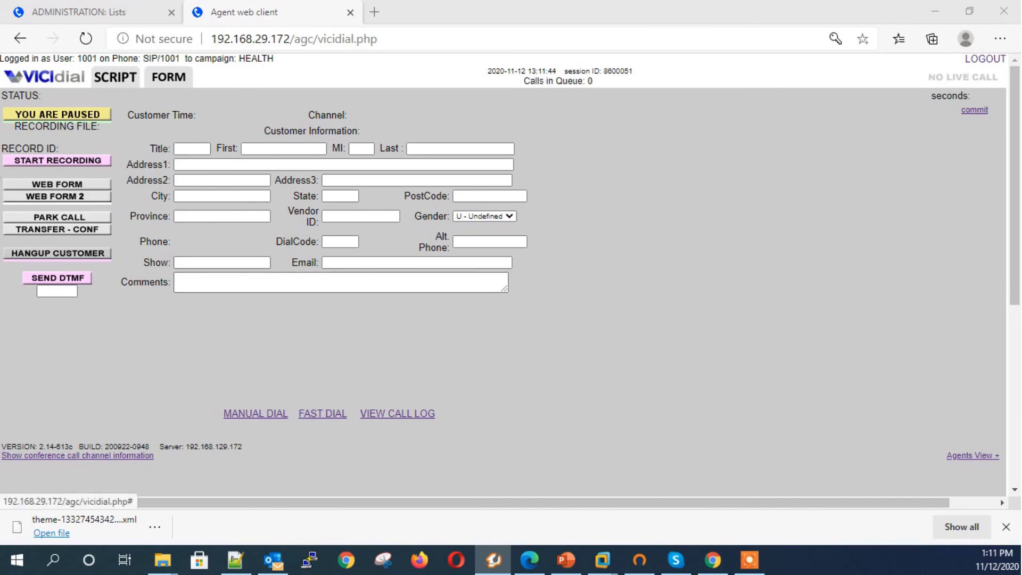
Step: Manually dial a new lead at the corrected phone number
click(273, 413)
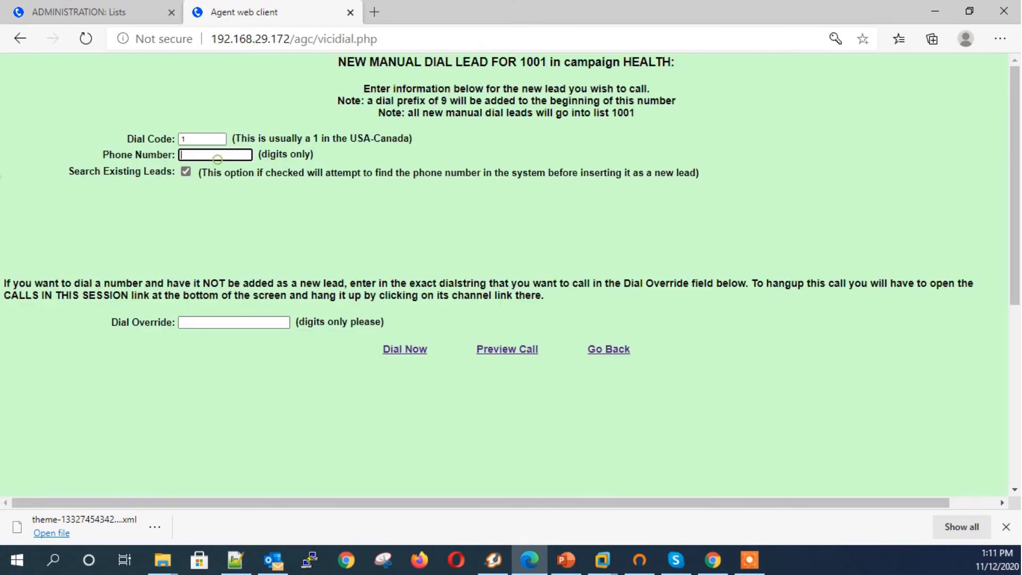
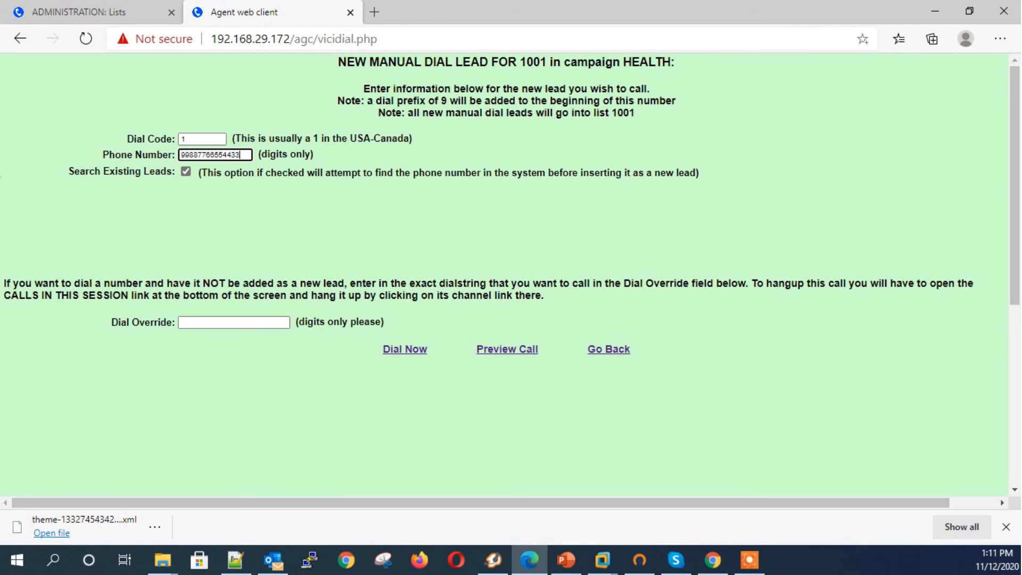
key(BackSpace)
key(BackSpace)
key(BackSpace)
click(405, 350)
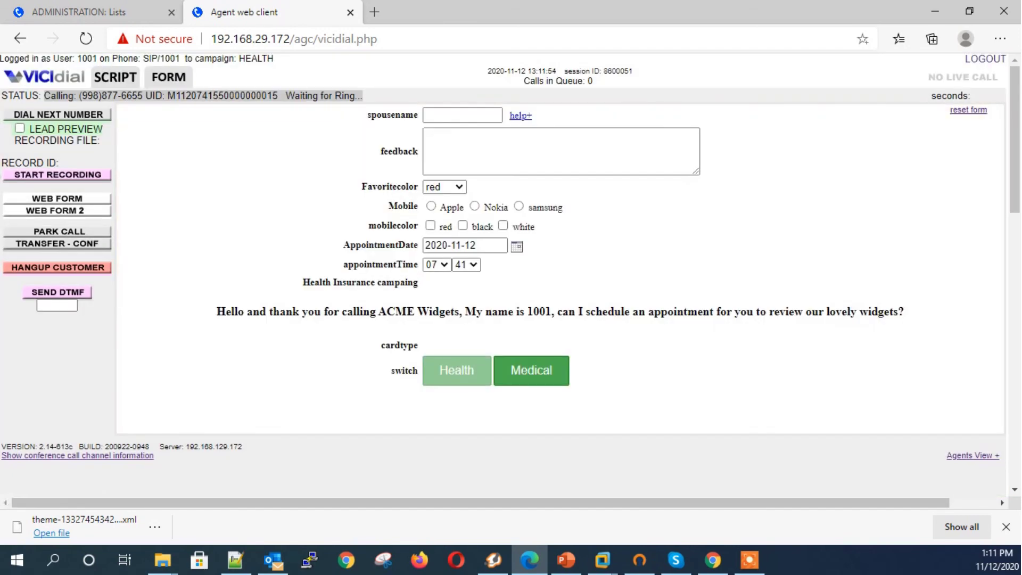
Step: Fill in the spouse name, feedback 'hiskk' and favourite colour green
click(492, 115)
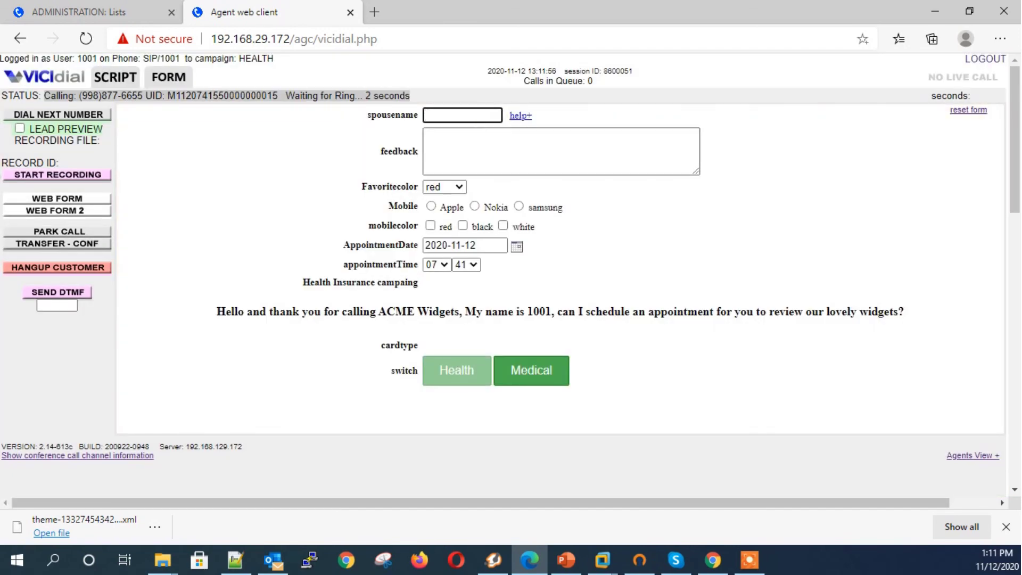
text(rose)
key(Tab)
key(Tab)
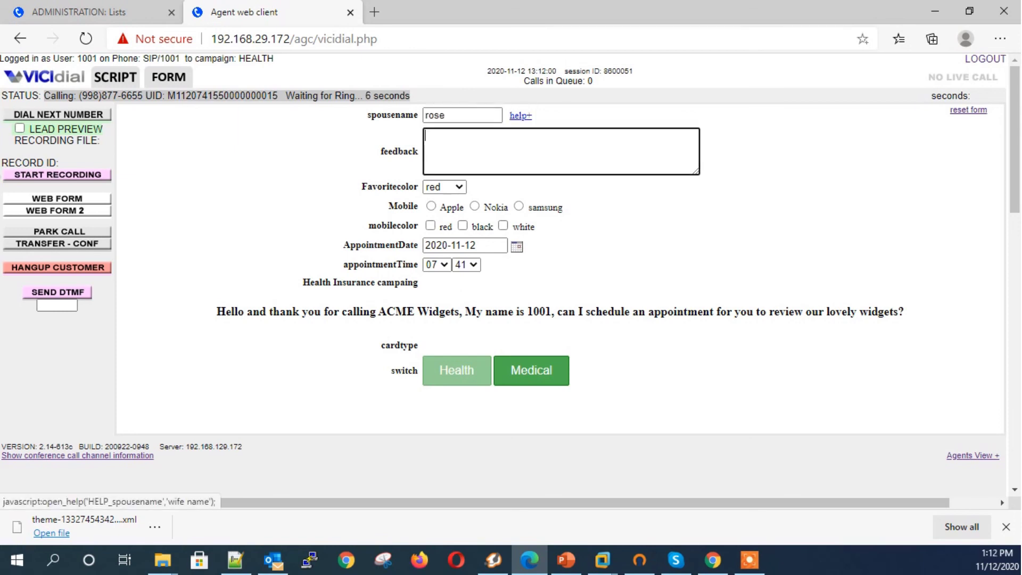
text(hiskk)
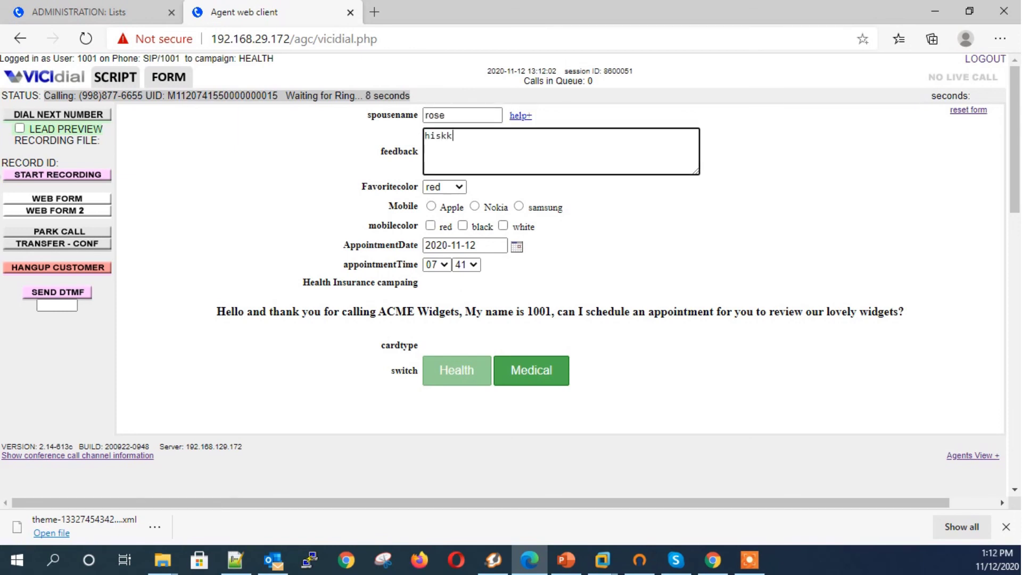
key(Tab)
key(alt+Down)
key(Down)
key(Down)
key(Return)
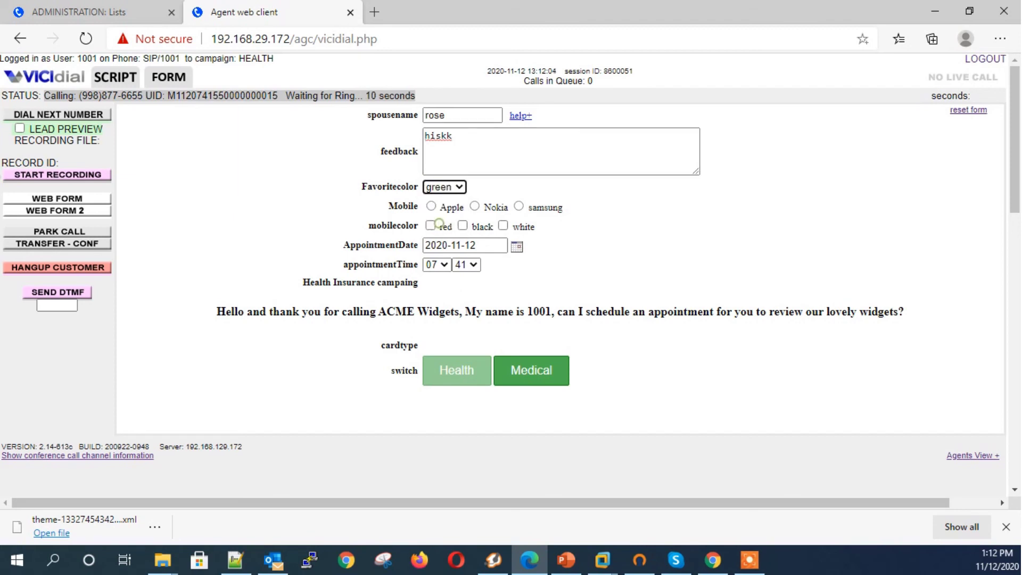
Step: Choose mobile brand Nokia, colours black and red, and an appointment on 20 November at 10
click(474, 206)
click(463, 225)
click(430, 225)
click(517, 246)
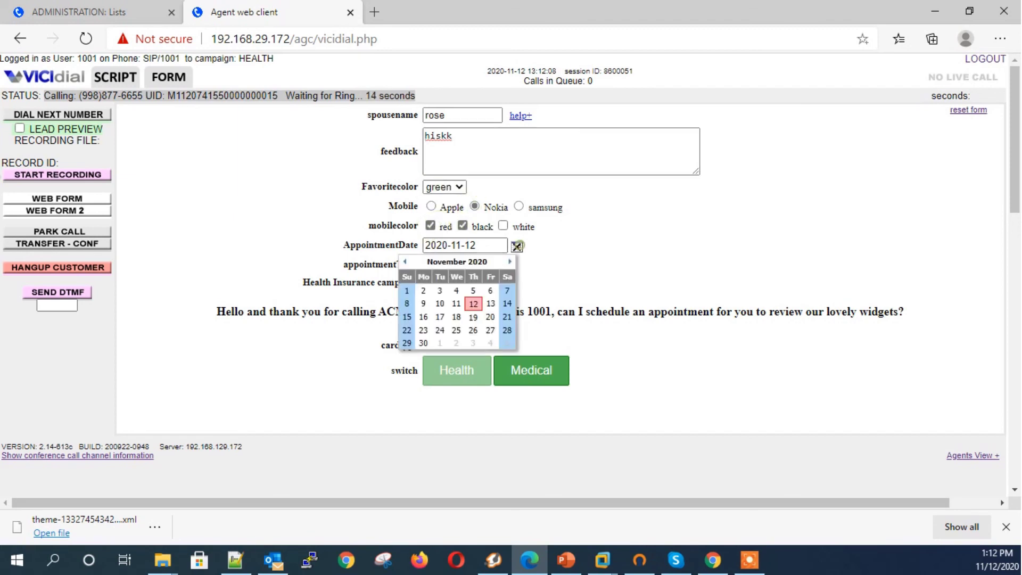
click(491, 317)
click(434, 264)
click(432, 342)
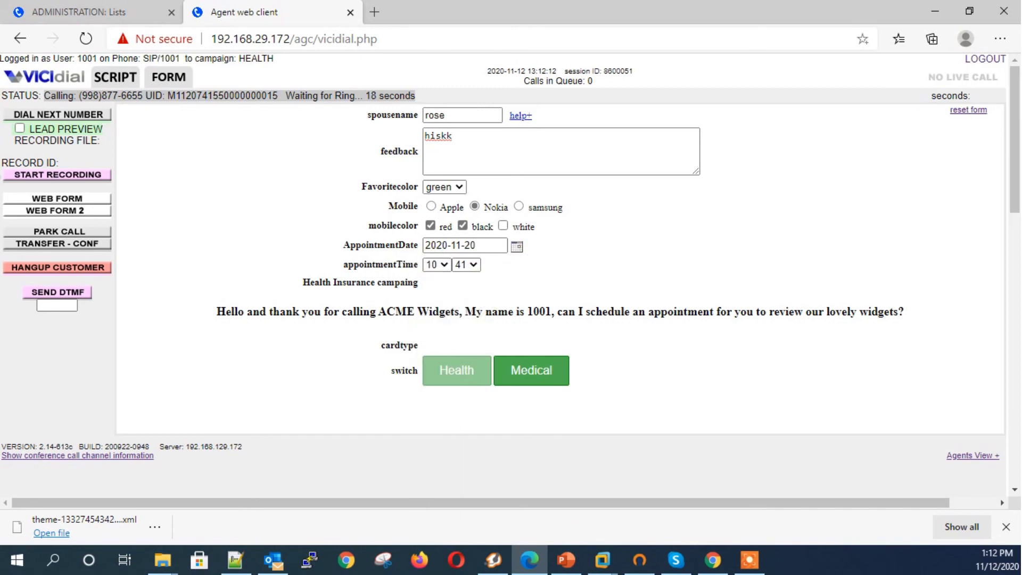
Step: Look at the Medical form, return to the Health form, and hang up the customer
drag(374, 311, 527, 312)
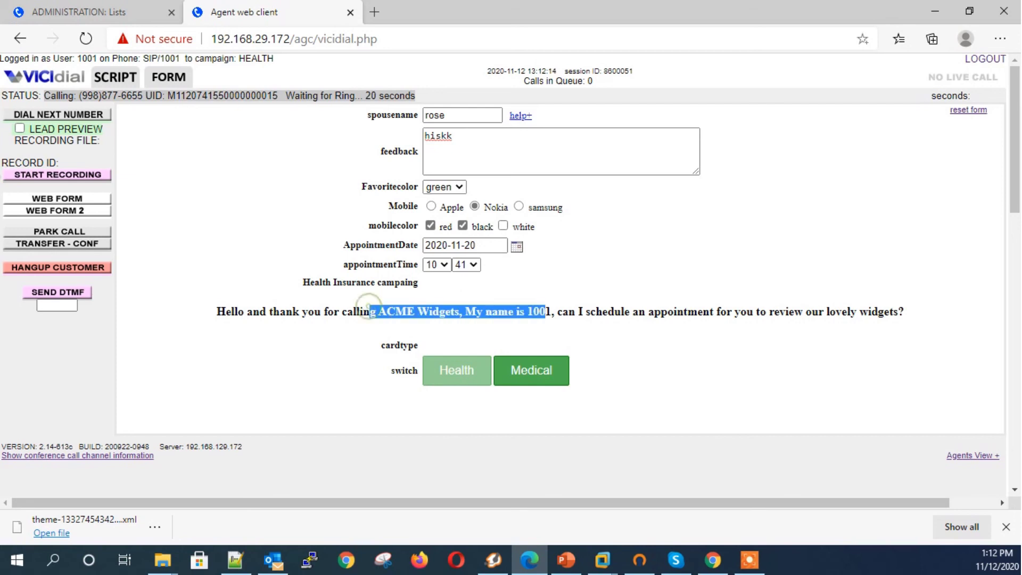
click(532, 370)
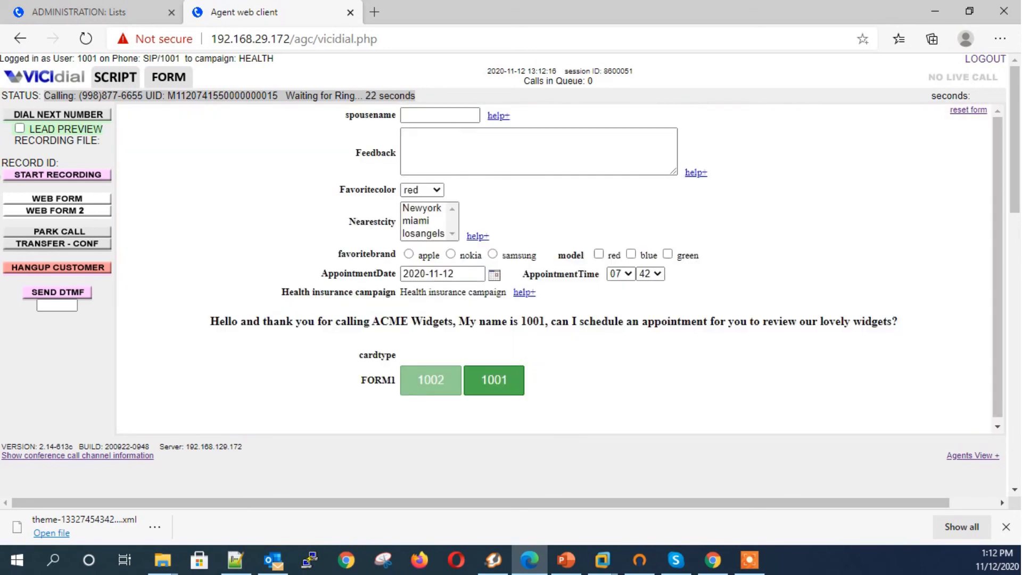
click(494, 379)
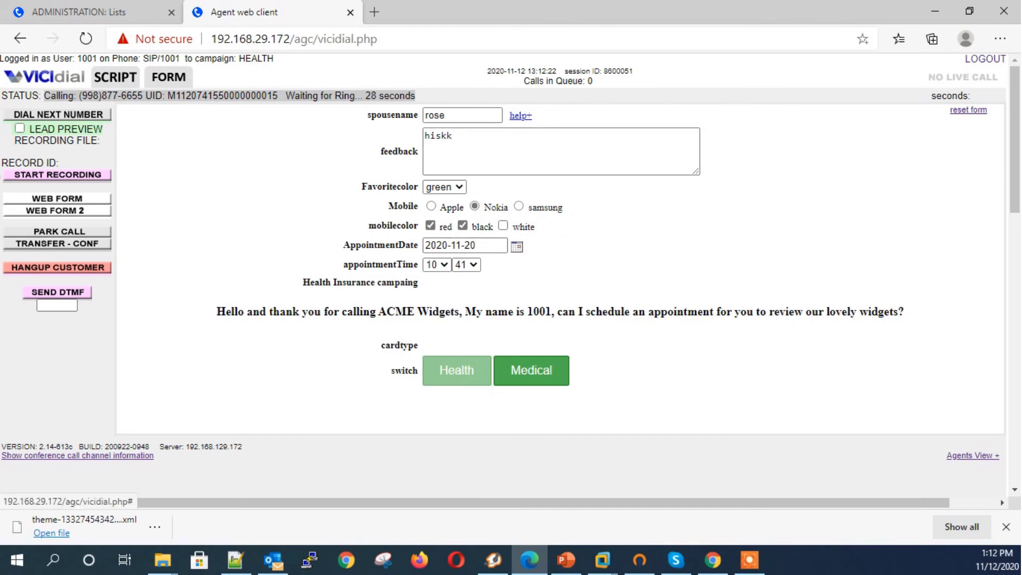
click(58, 267)
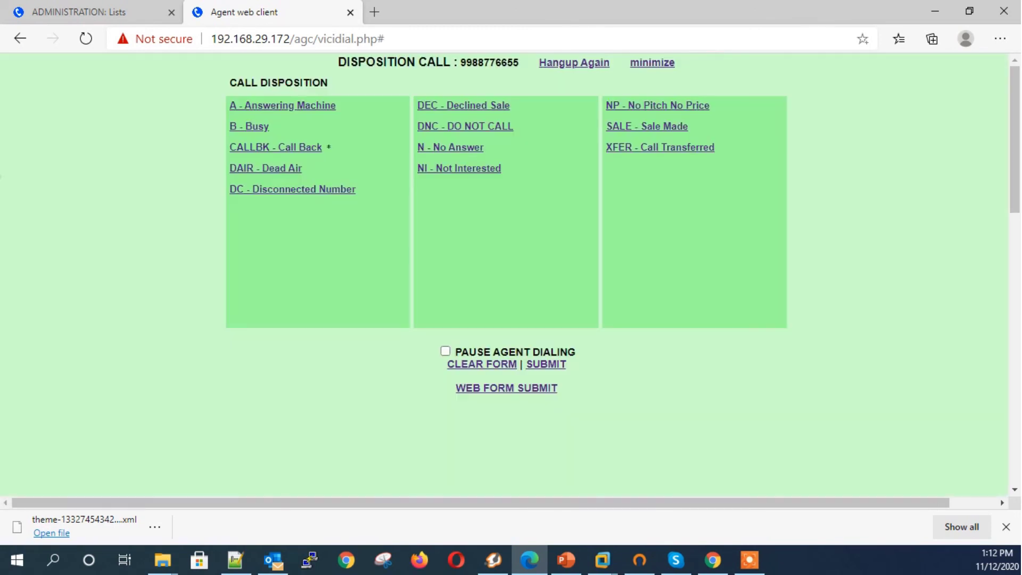
Step: Disposition the call as SALE - Sale Made and return to the administration Lists page
click(612, 125)
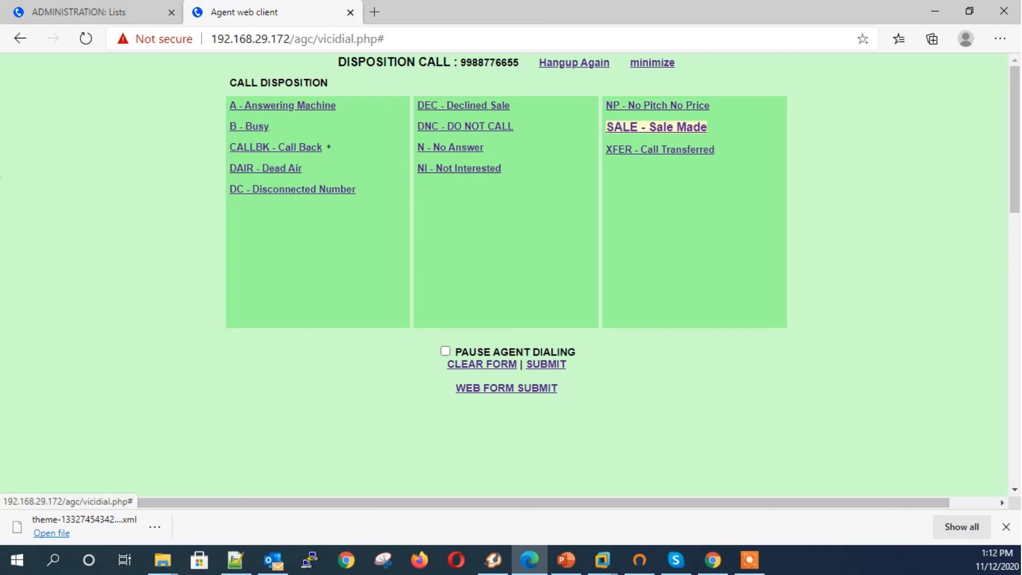
click(611, 125)
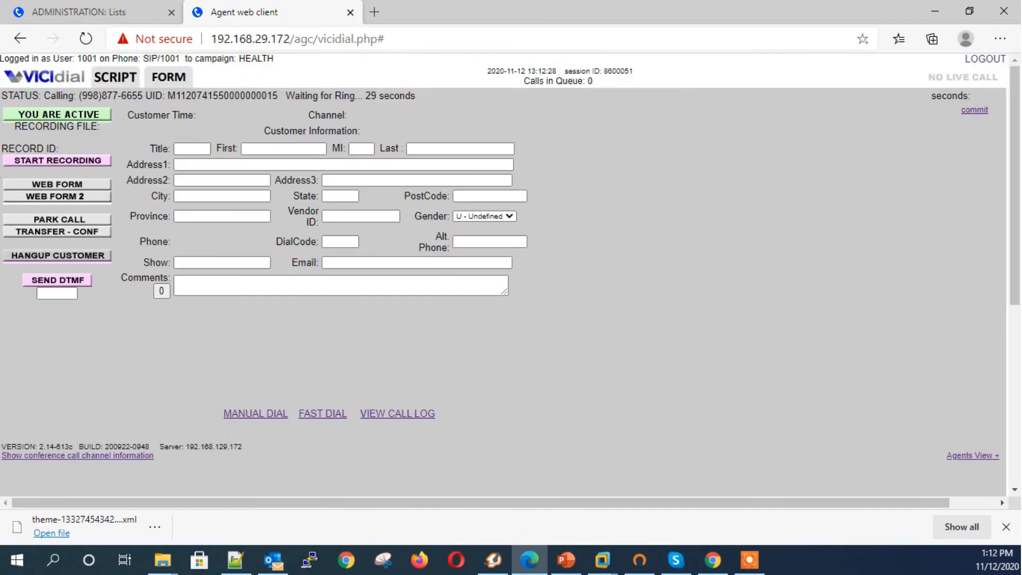
key(ctrl+shift+Tab)
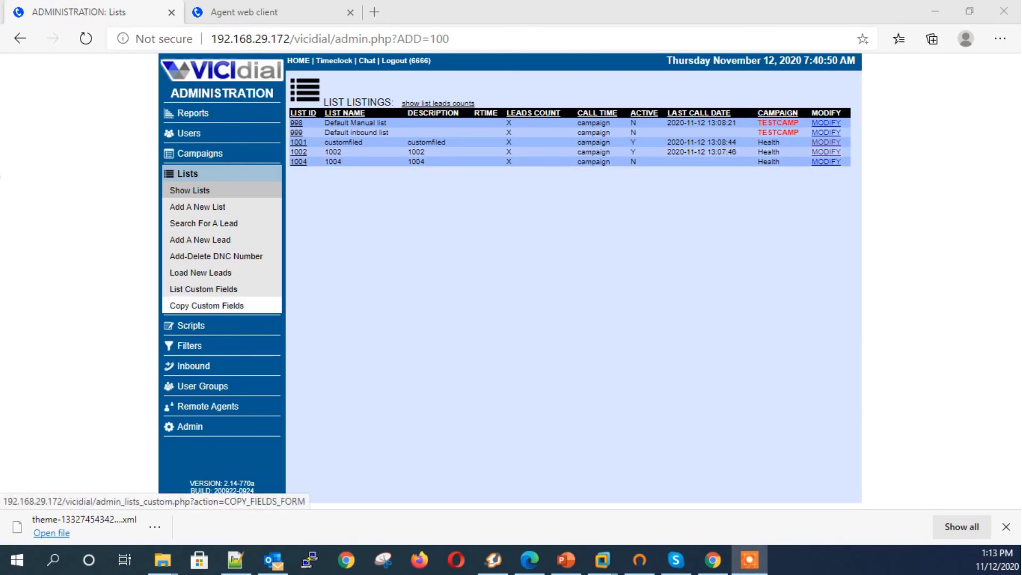
Step: Copy the custom fields from list 1001 to list 1004 using the APPEND option
click(206, 306)
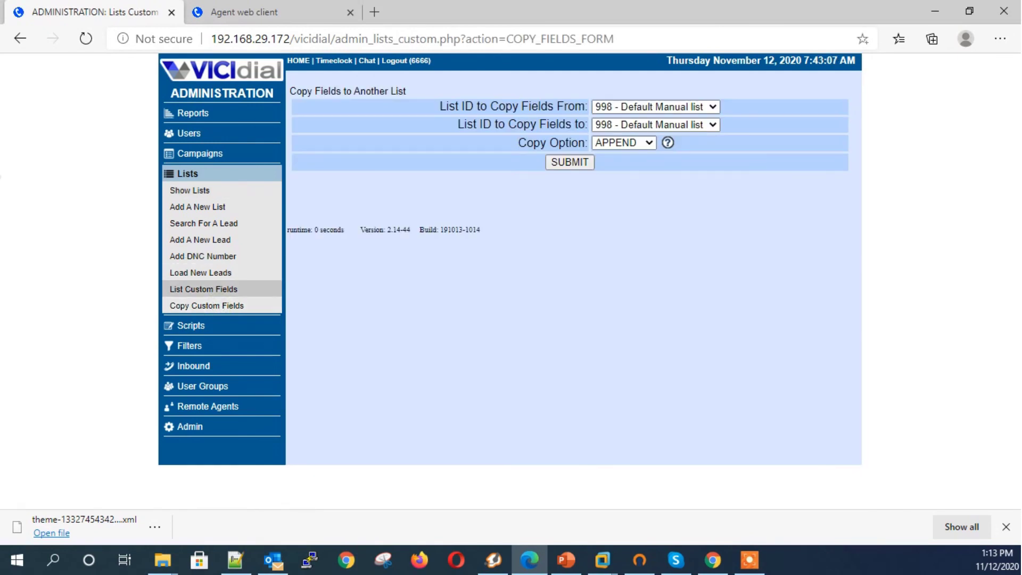
click(655, 107)
click(617, 141)
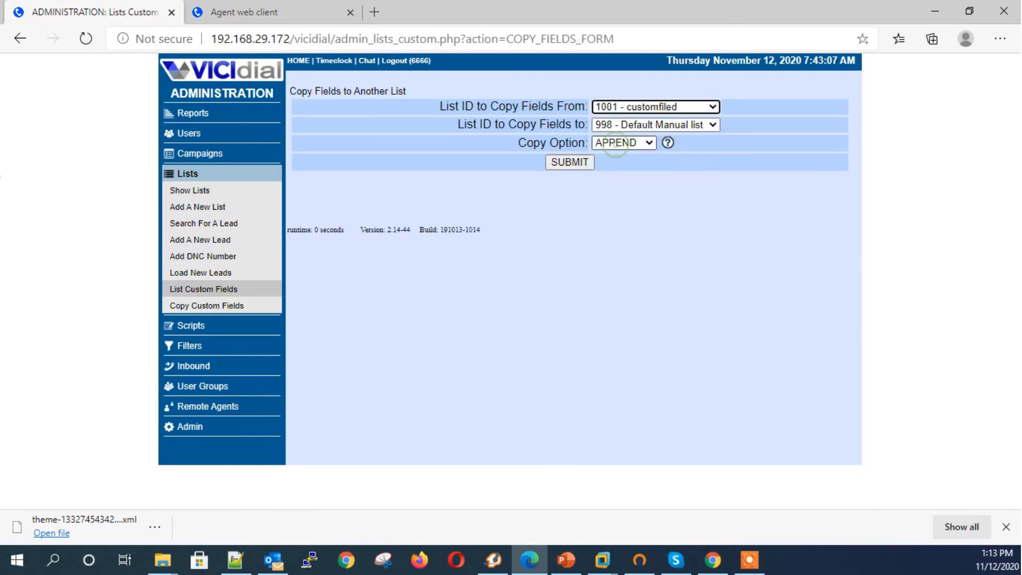
click(655, 125)
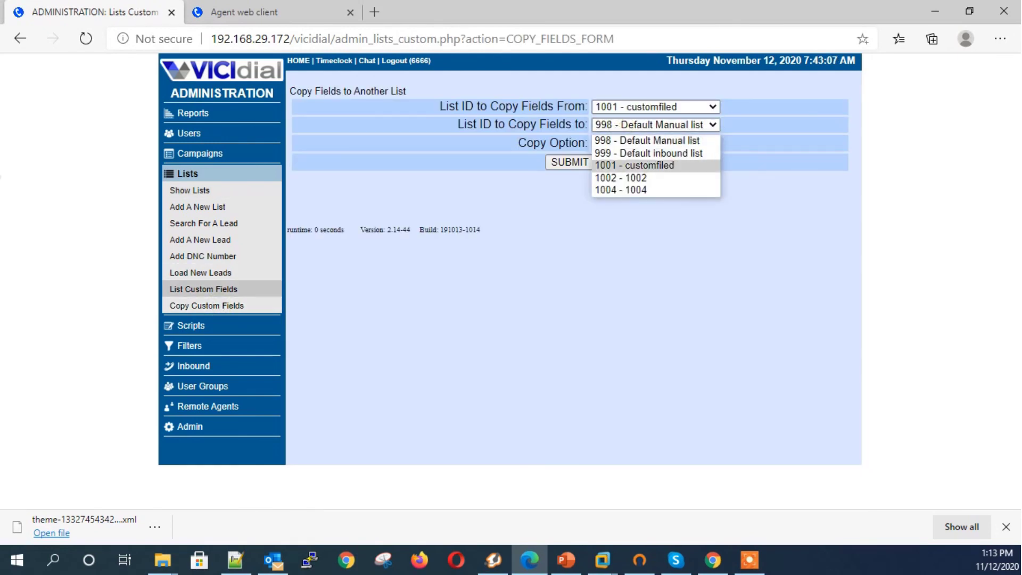
click(621, 190)
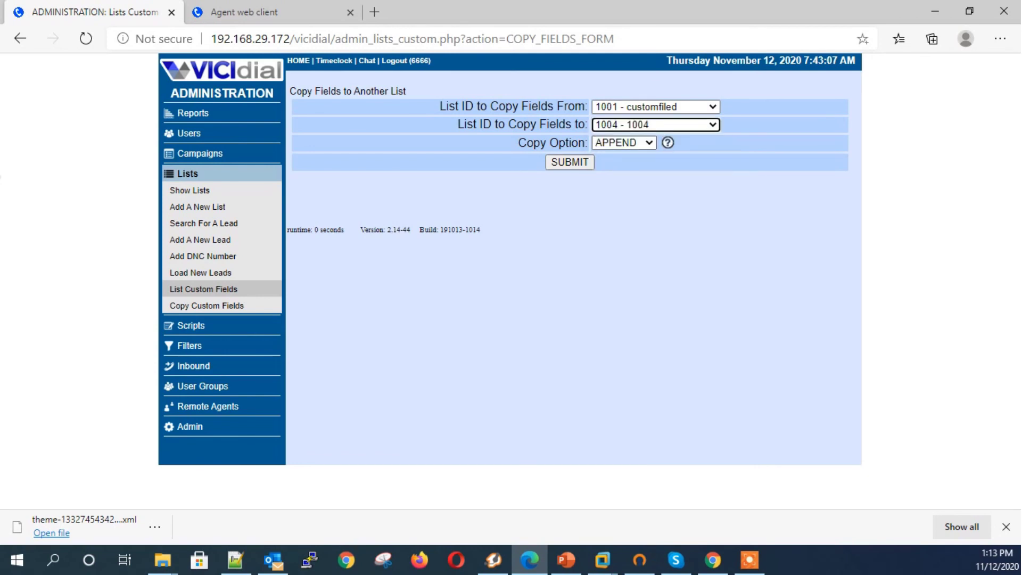
click(613, 142)
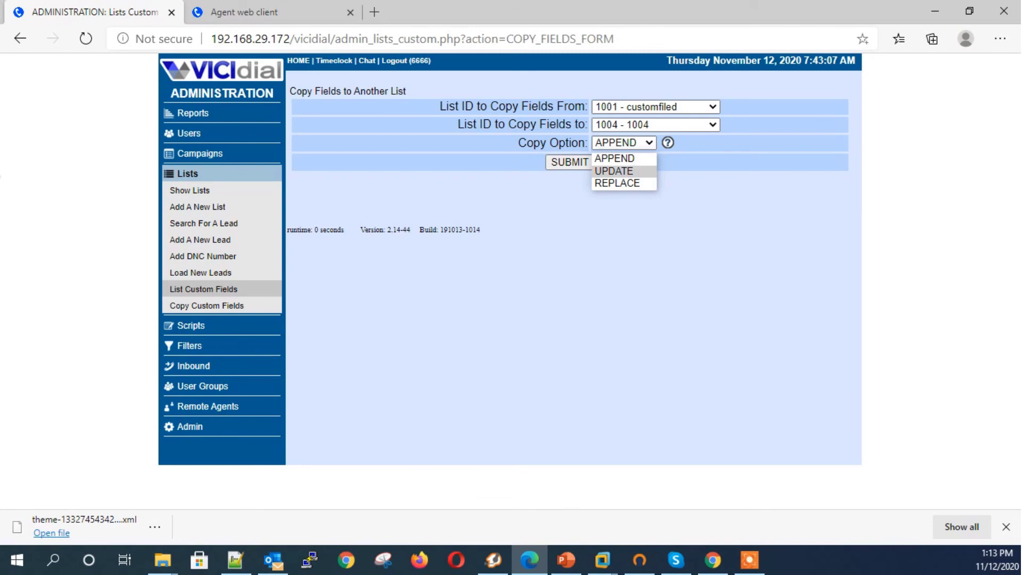
key(Return)
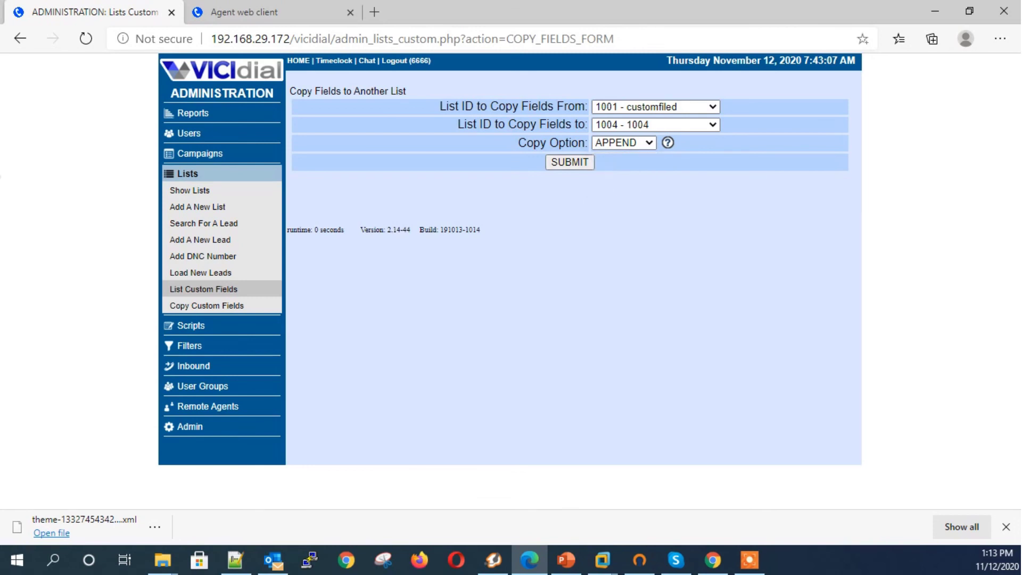
click(568, 161)
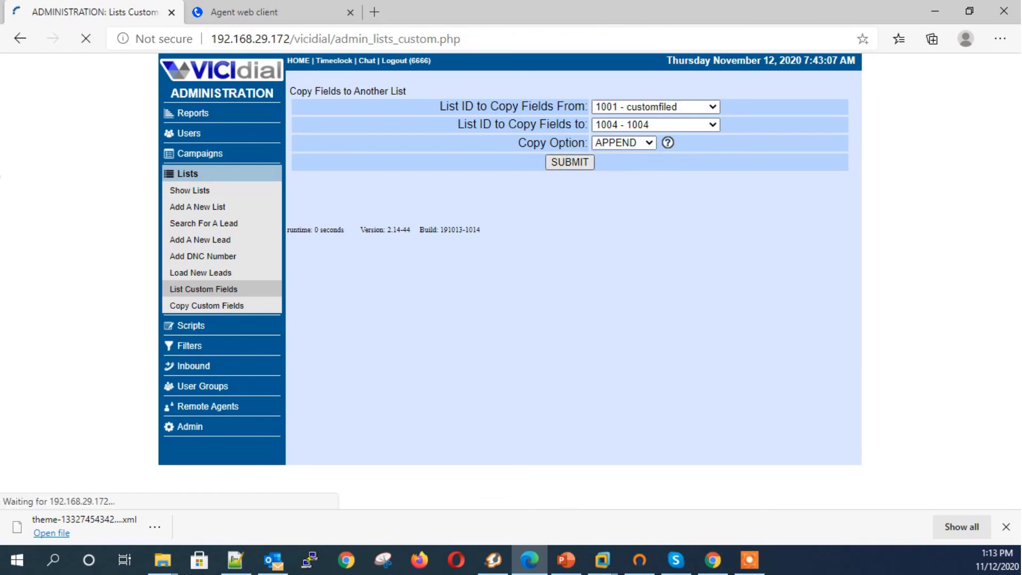
Step: Review the SUCCESS messages for all twelve fields added to list 1004, then go to Reports
drag(367, 92, 473, 173)
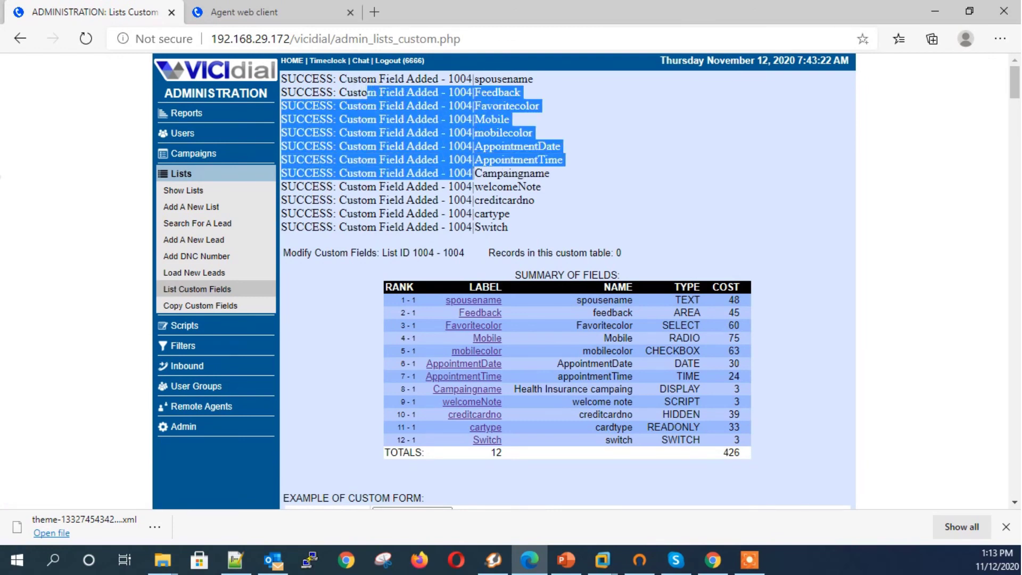
scroll(568, 281, down, 9)
scroll(568, 281, up, 2)
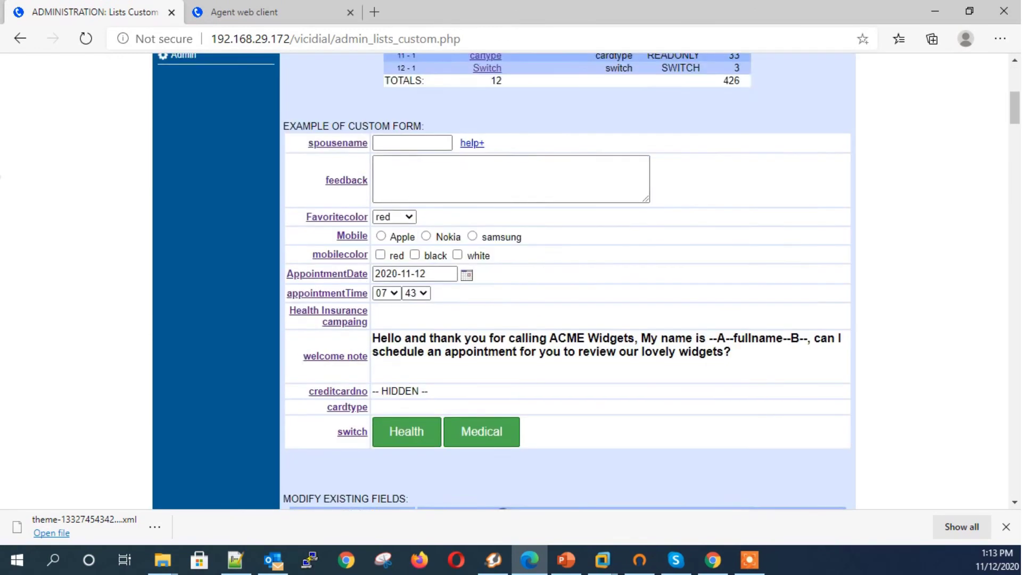
scroll(567, 282, up, 7)
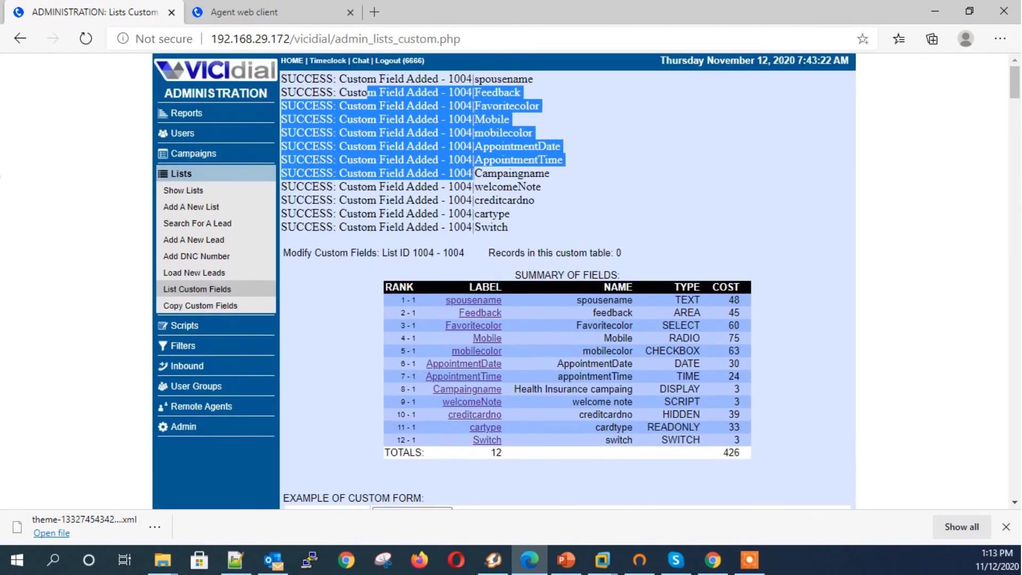
click(510, 179)
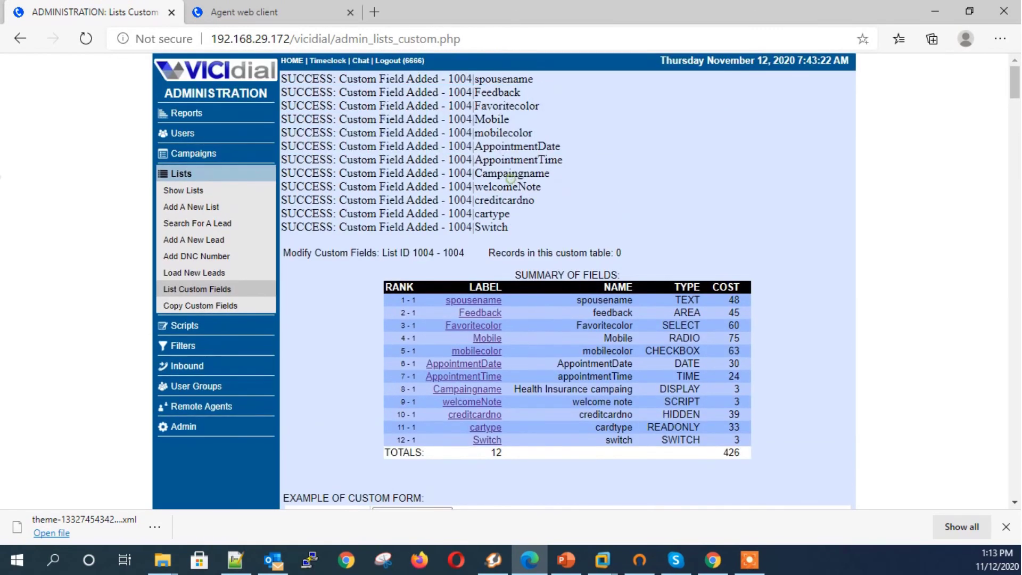
click(193, 111)
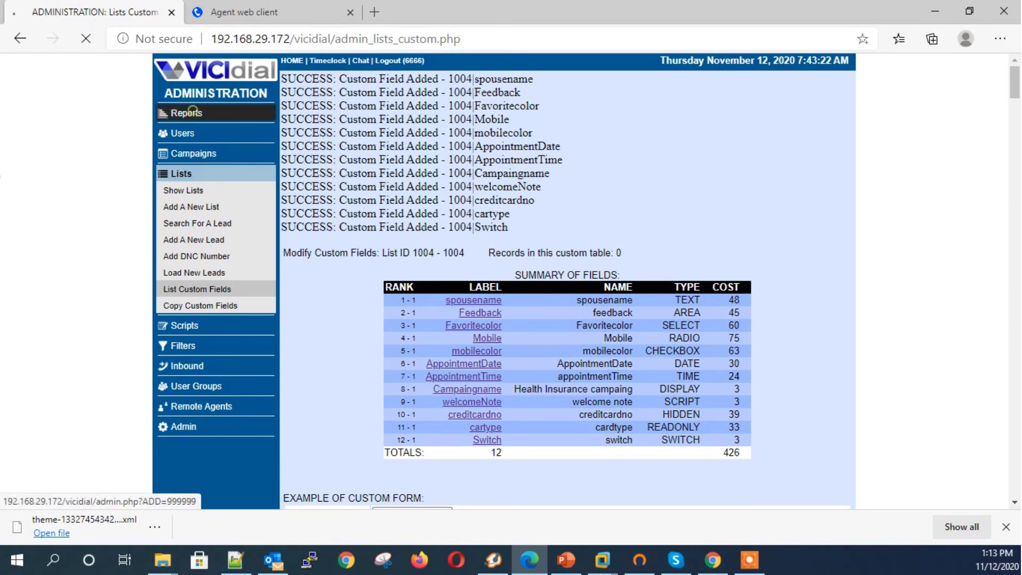
Step: Set up the Export Calls Report with custom fields YES, campaign Health, list 1001, all statuses and user groups
scroll(383, 354, down, 2)
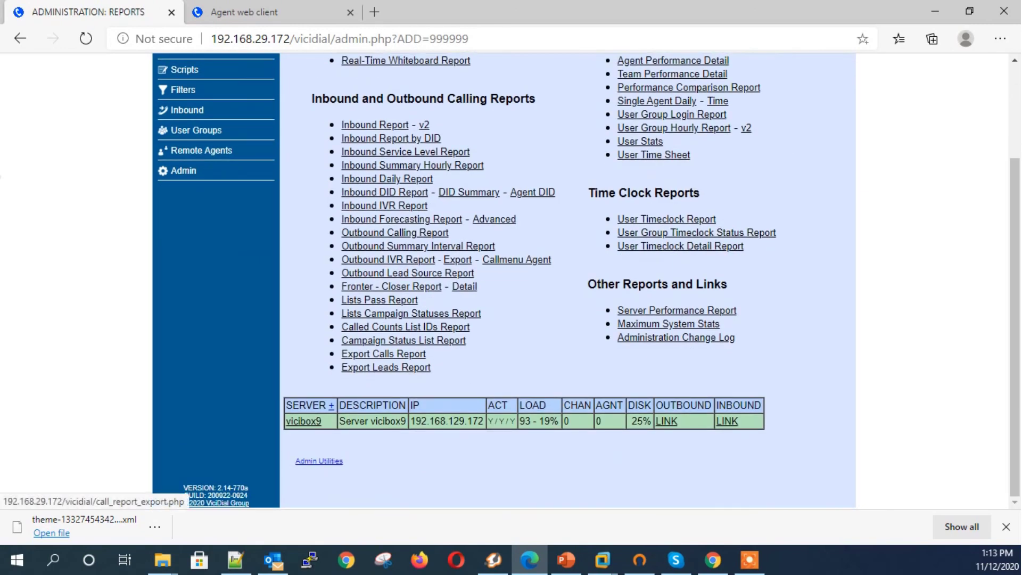
click(398, 353)
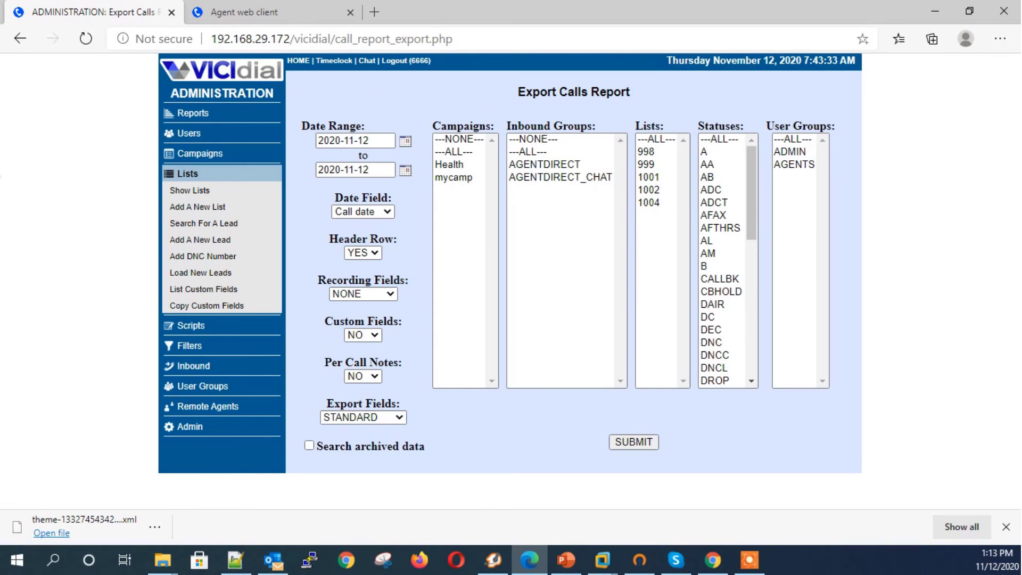
click(362, 335)
click(365, 347)
drag(324, 321, 402, 321)
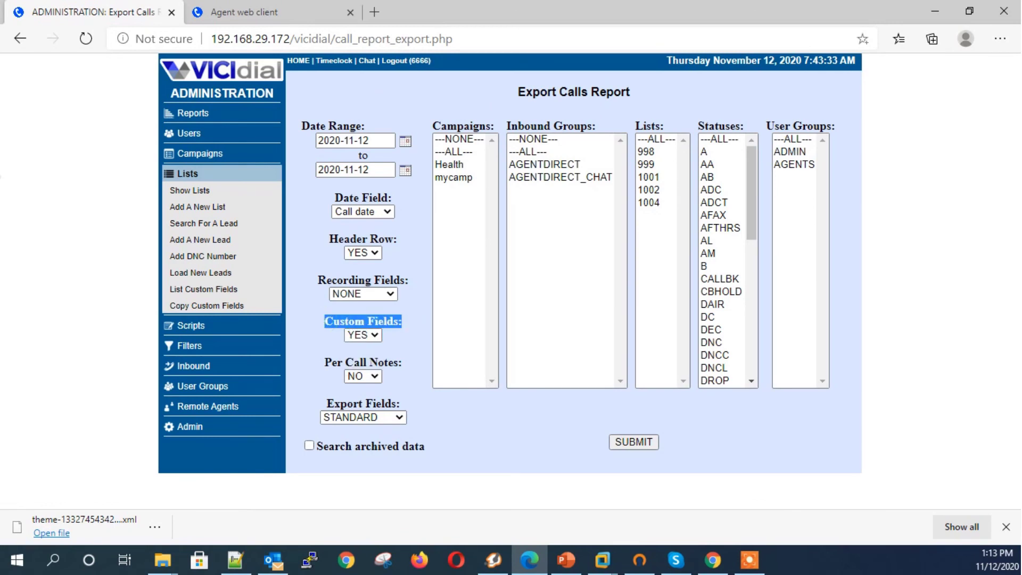
click(449, 164)
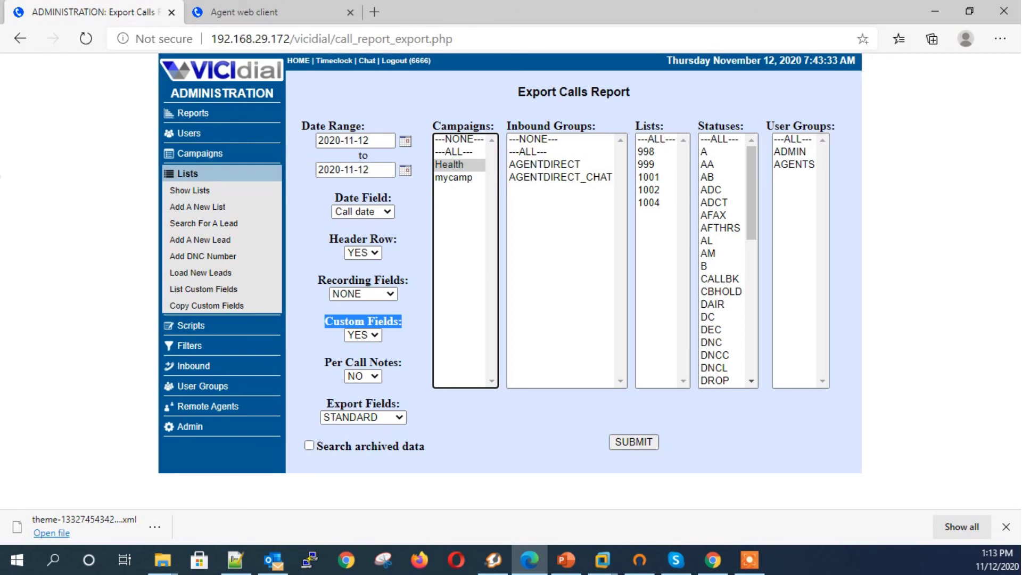
click(649, 177)
click(720, 139)
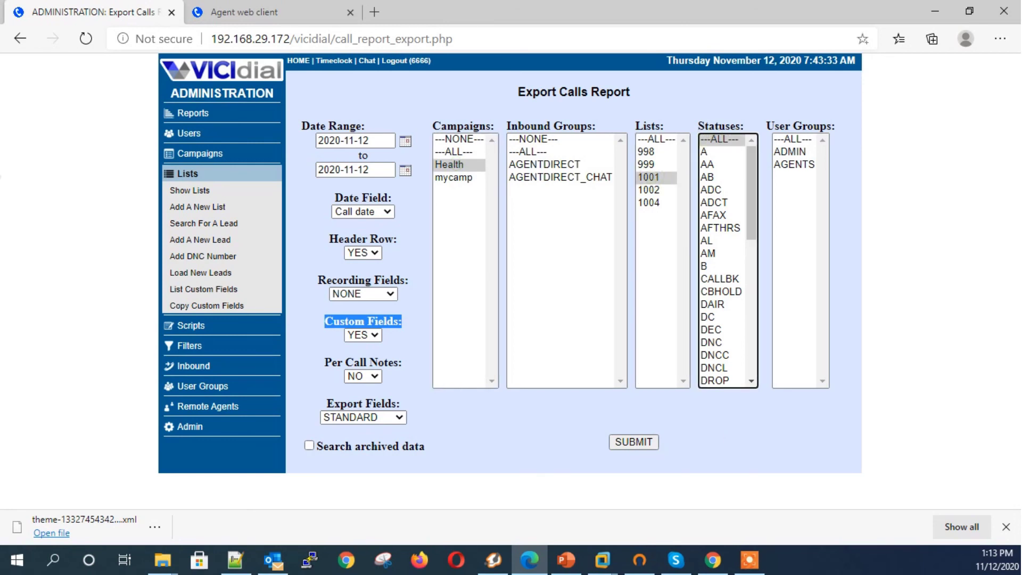
click(793, 139)
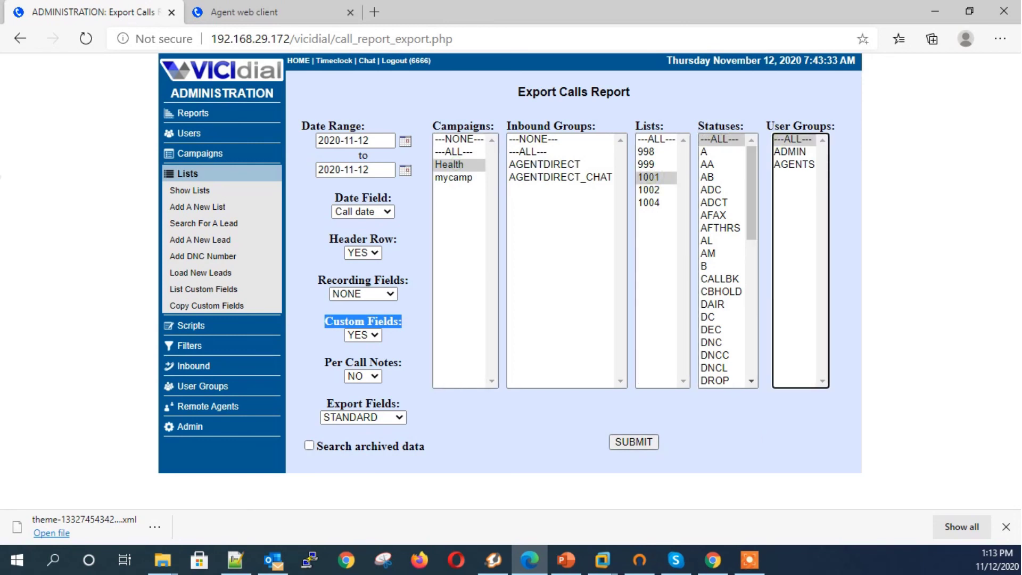
Step: Export with EXTENDED fields and open the downloaded call report
click(363, 417)
click(346, 446)
click(634, 442)
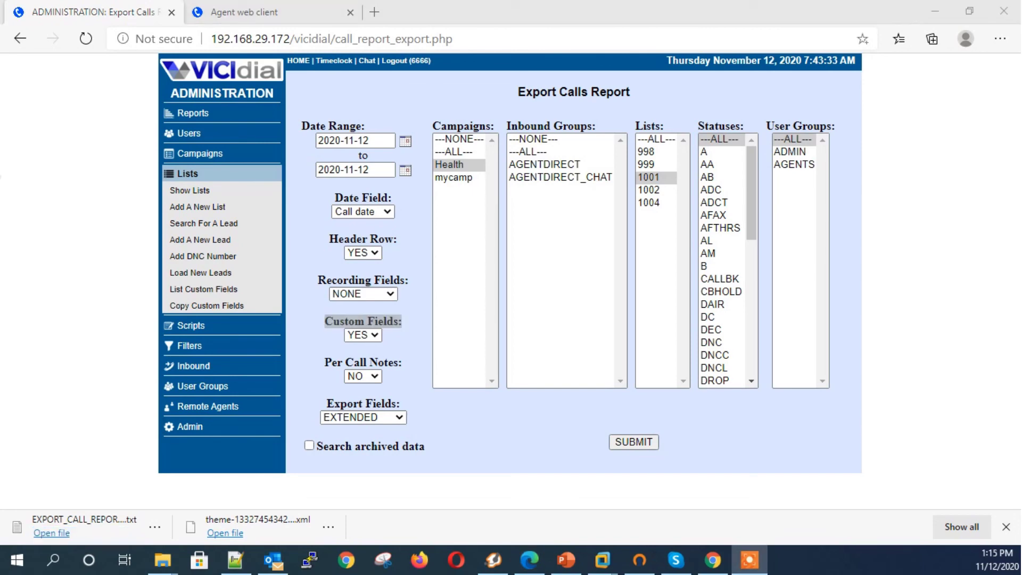
click(51, 533)
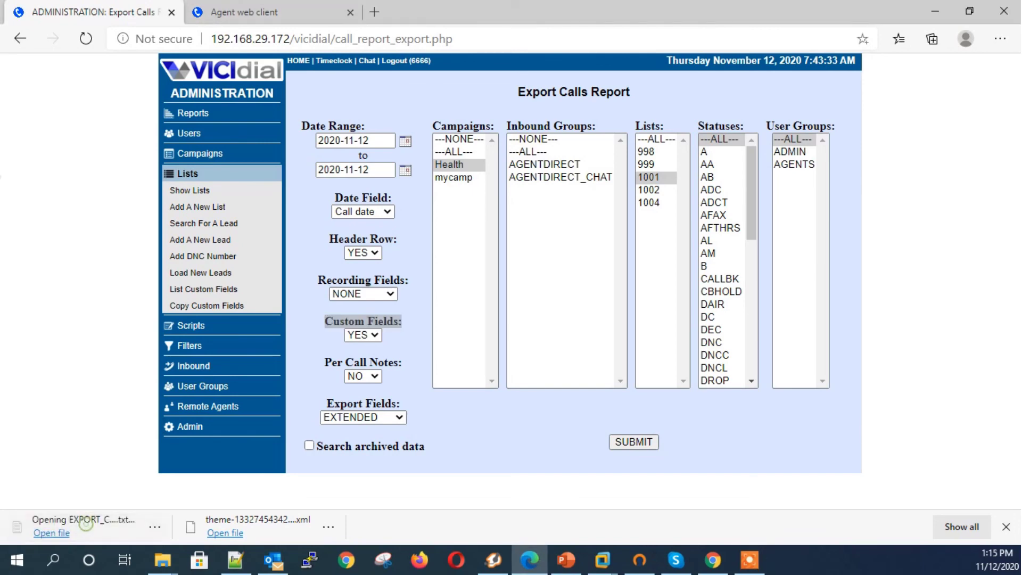
drag(145, 427, 632, 427)
Step: Highlight the spouse name, green, Nokia and red,black values in the exported report
double_click(307, 150)
click(410, 150)
double_click(412, 149)
double_click(460, 149)
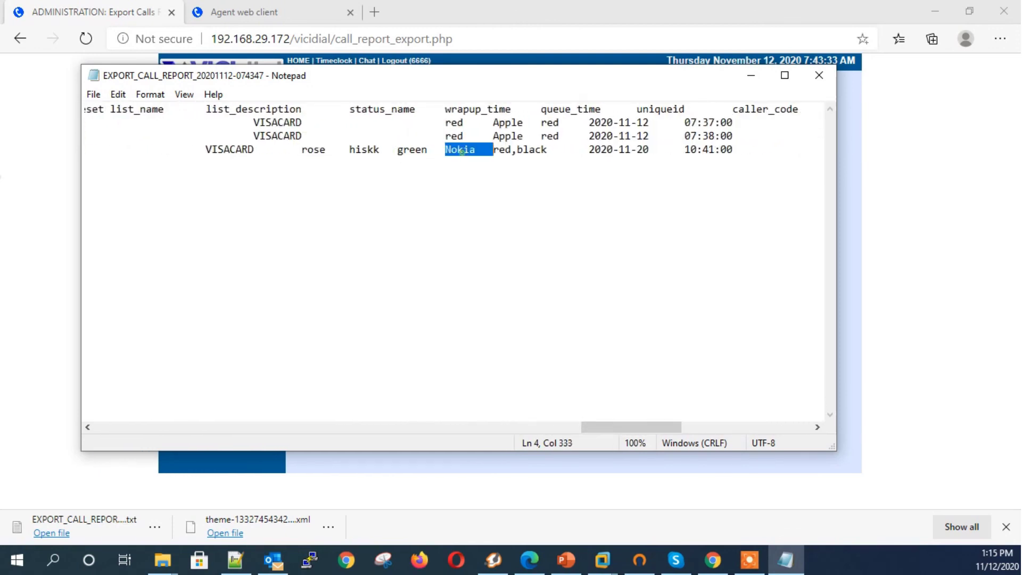
double_click(520, 149)
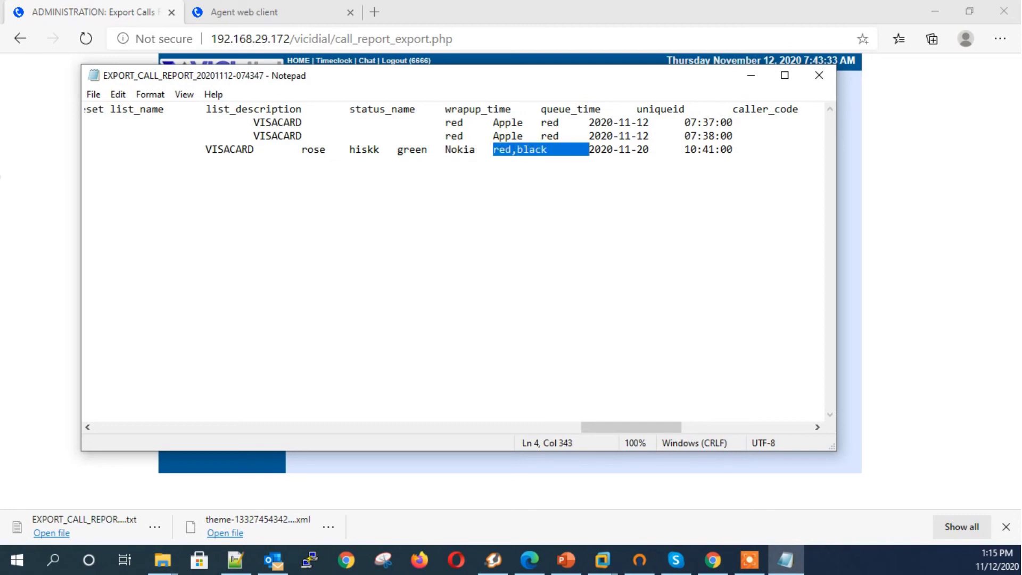